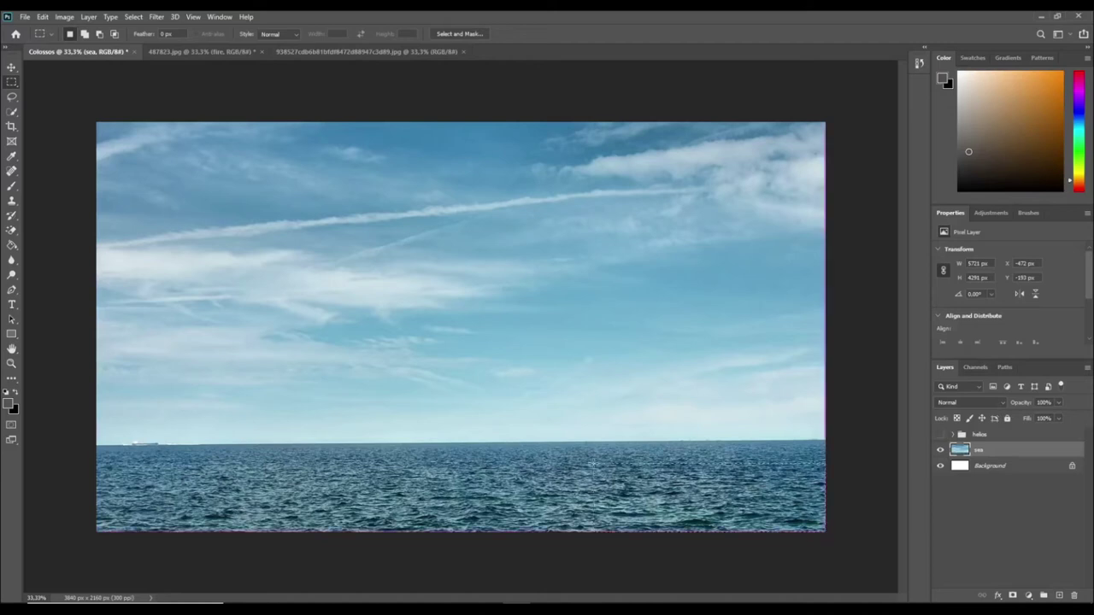
# - Mask the sea layer and paste a marquee-selected sunset sky beneath it
pyautogui.click(1013, 596)
pyautogui.click(368, 51)
pyautogui.moveTo(152, 94); pyautogui.dragTo(714, 421)
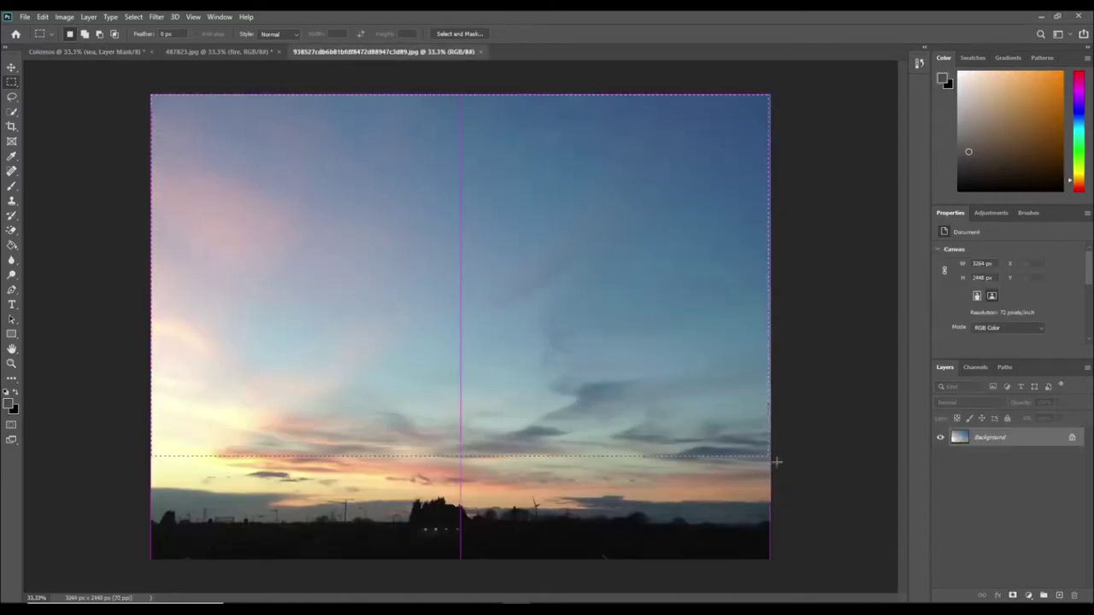
pyautogui.hotkey('ctrl', 'c')
pyautogui.hotkey('ctrl', 'Tab')
pyautogui.hotkey('ctrl', 'v')
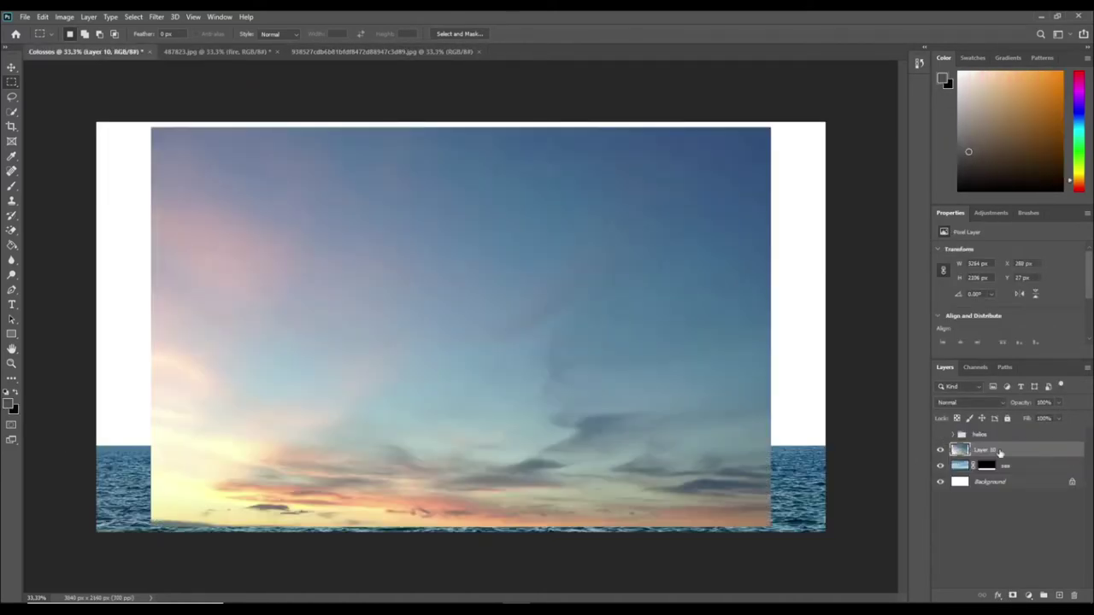
pyautogui.hotkey('ctrl', '[')
# - Stretch the sky to fill the canvas down to the horizon and flip it horizontally
pyautogui.hotkey('ctrl', 't')
pyautogui.moveTo(771, 444); pyautogui.dragTo(859, 429)
pyautogui.moveTo(151, 326); pyautogui.dragTo(146, 440)
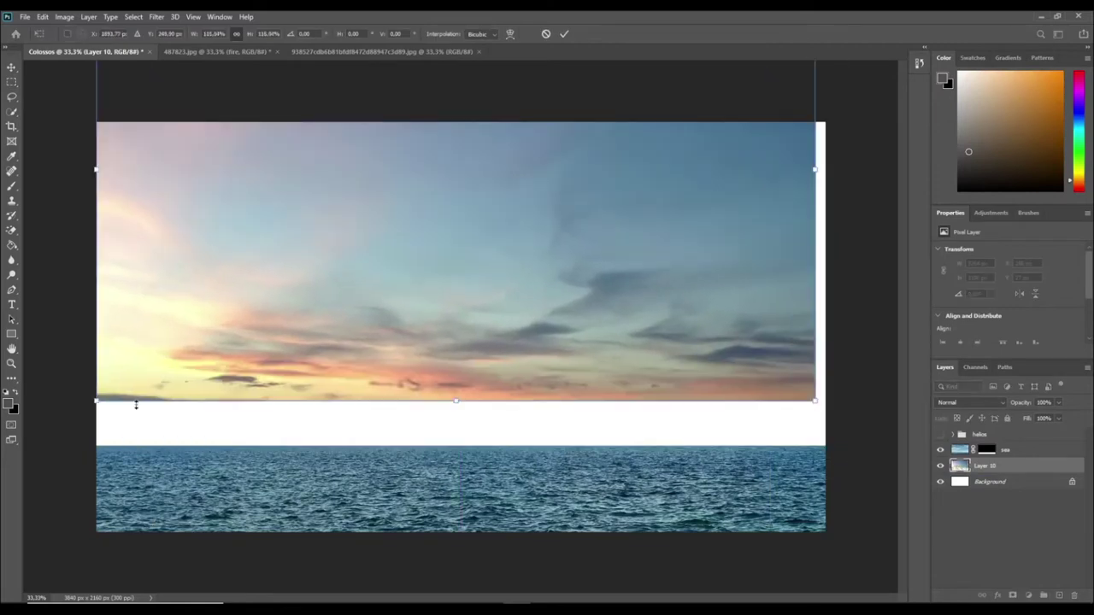
pyautogui.moveTo(818, 398); pyautogui.dragTo(850, 442)
pyautogui.press('Return')
pyautogui.hotkey('ctrl', 't')
pyautogui.click(665, 390)
pyautogui.press('Return')
pyautogui.click(197, 52)
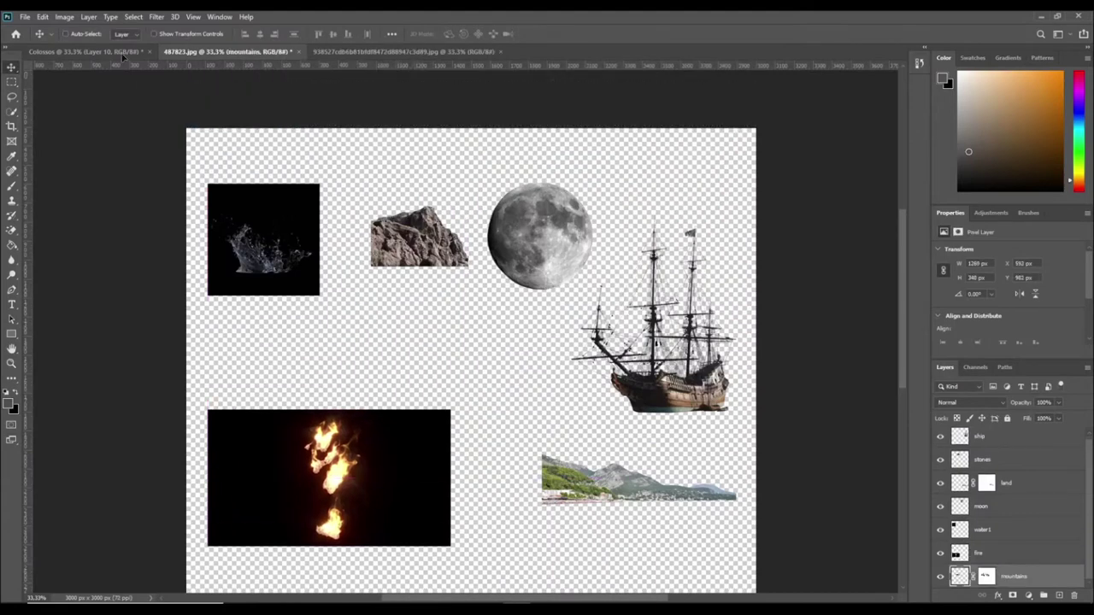
# - Place the snowy mountains cutout on the left horizon of Colossos and resize it
pyautogui.moveTo(123, 55); pyautogui.dragTo(154, 427)
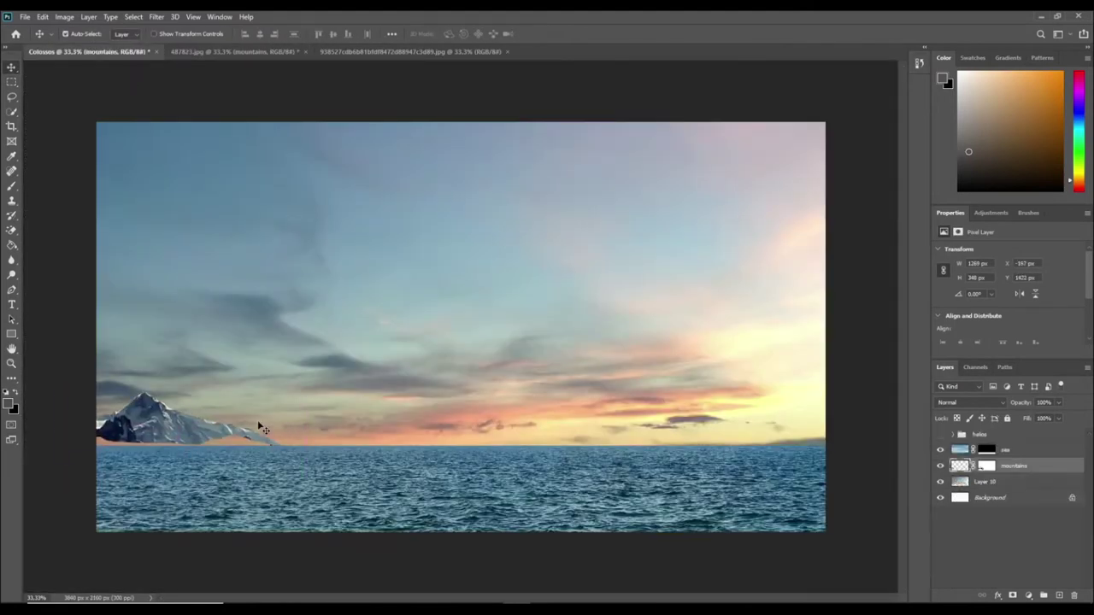
pyautogui.hotkey('ctrl', 't')
pyautogui.press('Return')
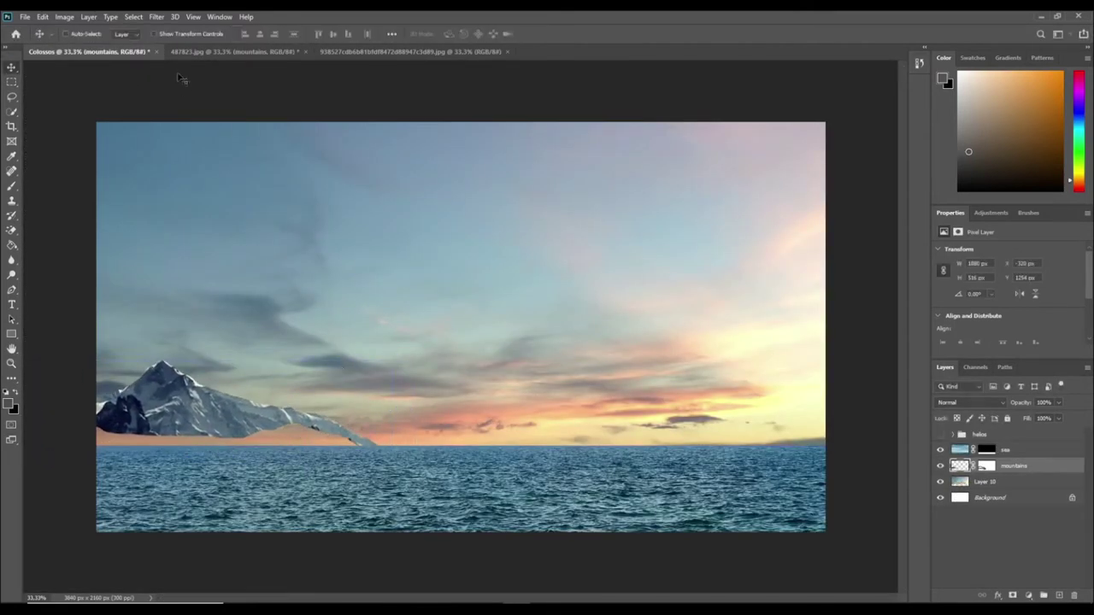
# - Bring the green coastline cutout onto the left horizon and resize it
pyautogui.click(205, 52)
pyautogui.keyDown('ctrl'); pyautogui.click(643, 440); pyautogui.keyUp('ctrl')
pyautogui.moveTo(643, 440); pyautogui.dragTo(320, 400)
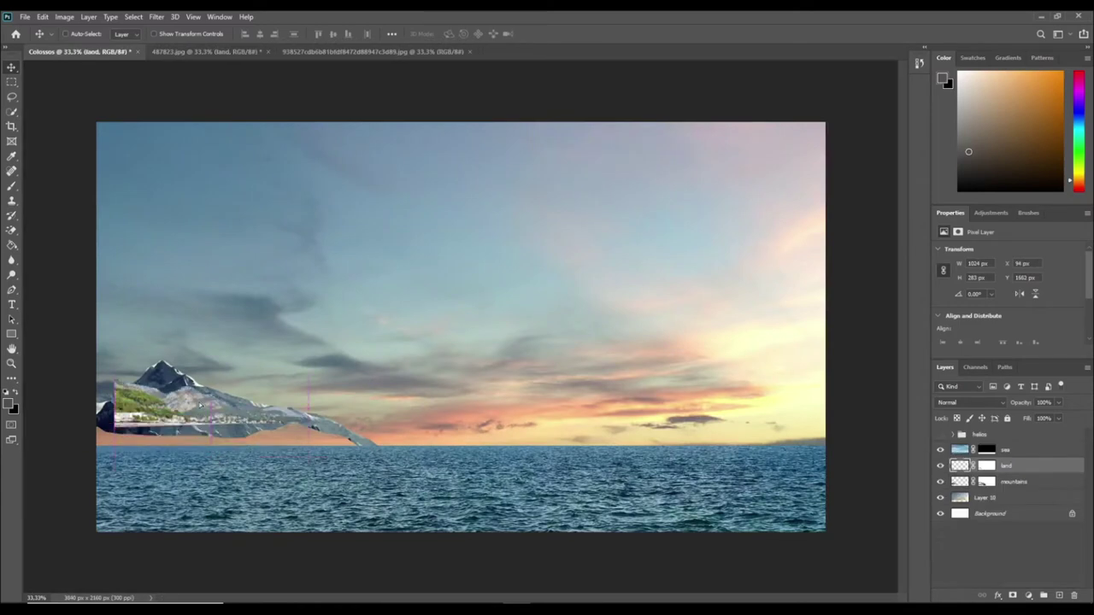
pyautogui.hotkey('ctrl', 't')
pyautogui.press('Return')
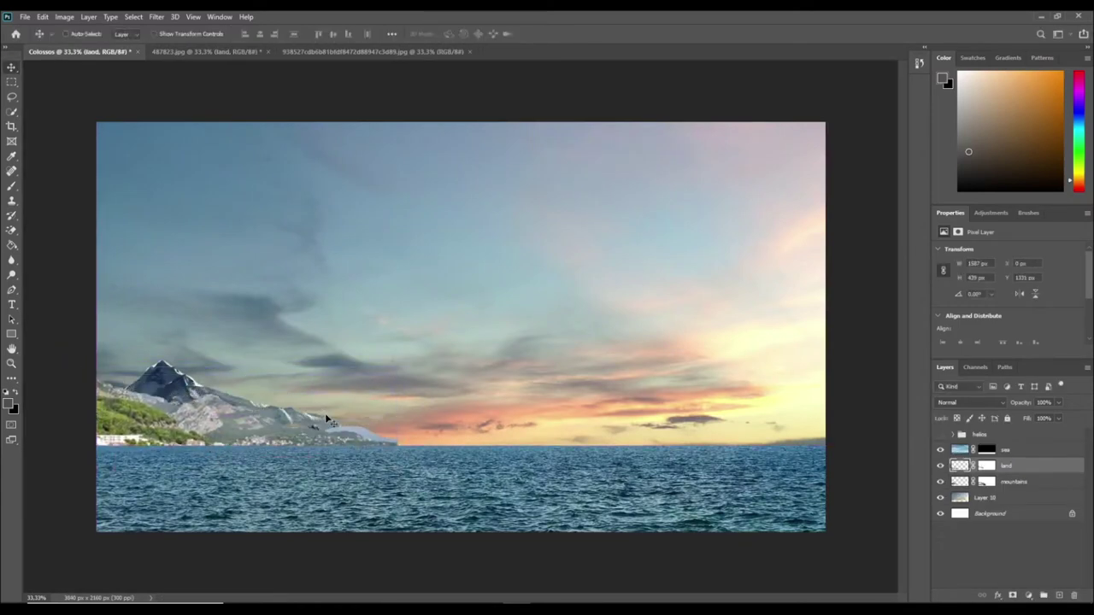
# - Enlarge the mountains so they sit behind the coastline
pyautogui.click(190, 393)
pyautogui.hotkey('ctrl', 't')
pyautogui.moveTo(376, 432); pyautogui.dragTo(323, 414)
pyautogui.press('Return')
# - Close the sky photo and select the helios statue group in the elements document
pyautogui.click(389, 51)
pyautogui.hotkey('ctrl', 'w')
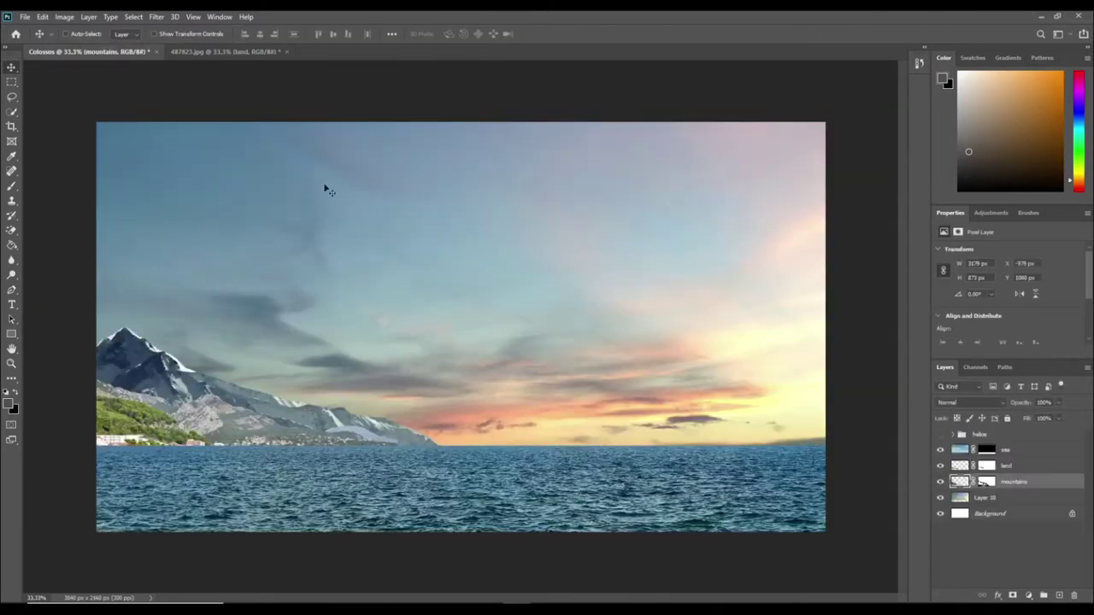
pyautogui.hotkey('ctrl', 'Tab')
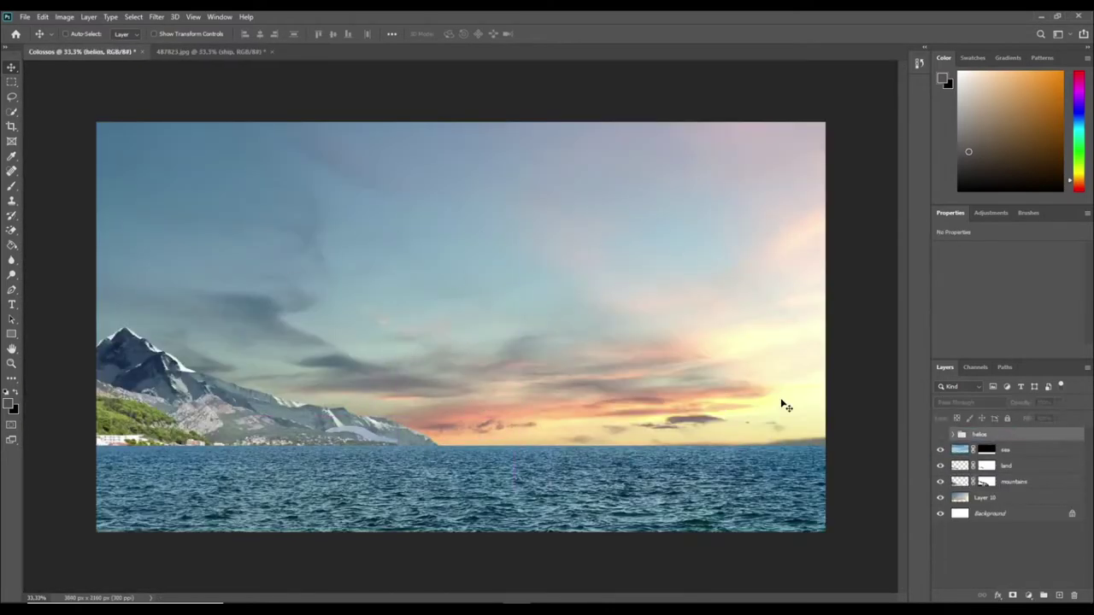
pyautogui.click(955, 439)
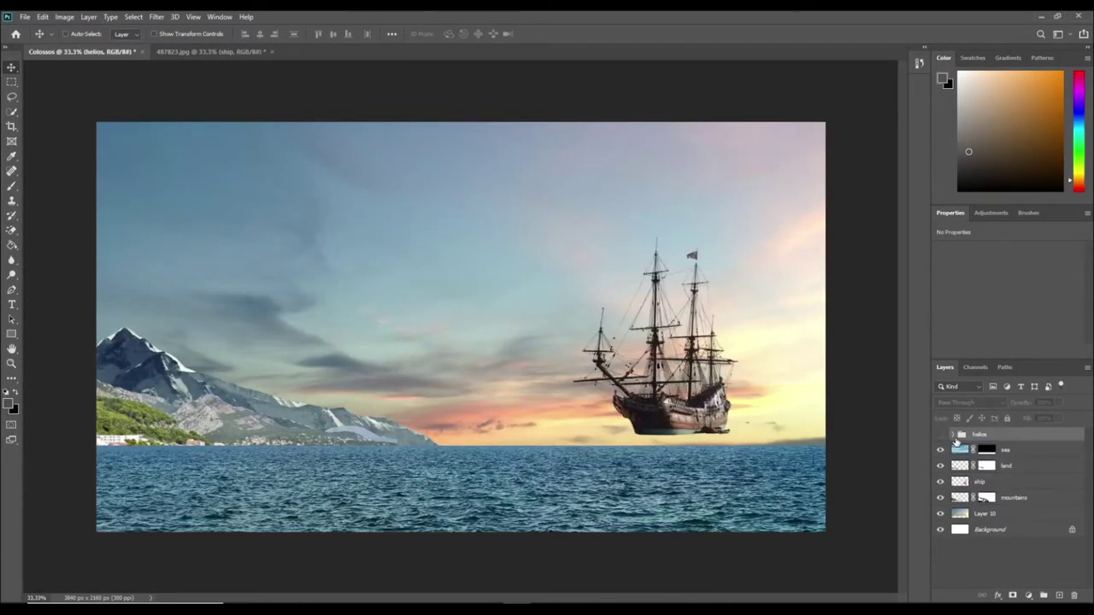
# - Show the statue, move the ship layer to the top and place the flipped ship on the sea
pyautogui.click(941, 435)
pyautogui.moveTo(1015, 481); pyautogui.dragTo(1021, 433)
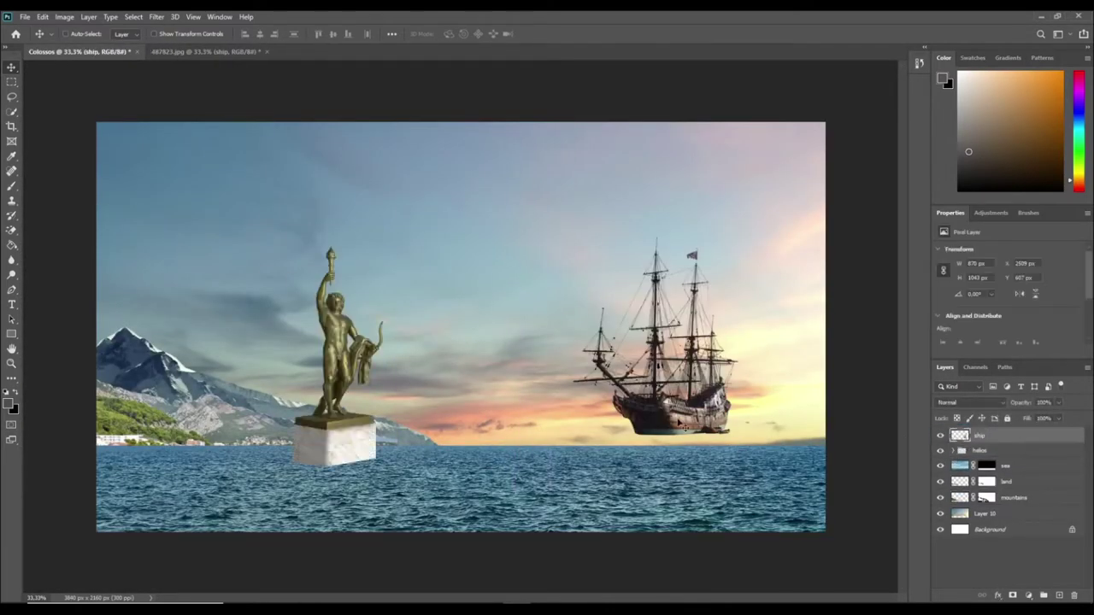
pyautogui.hotkey('ctrl', 't')
pyautogui.moveTo(679, 428); pyautogui.dragTo(761, 479)
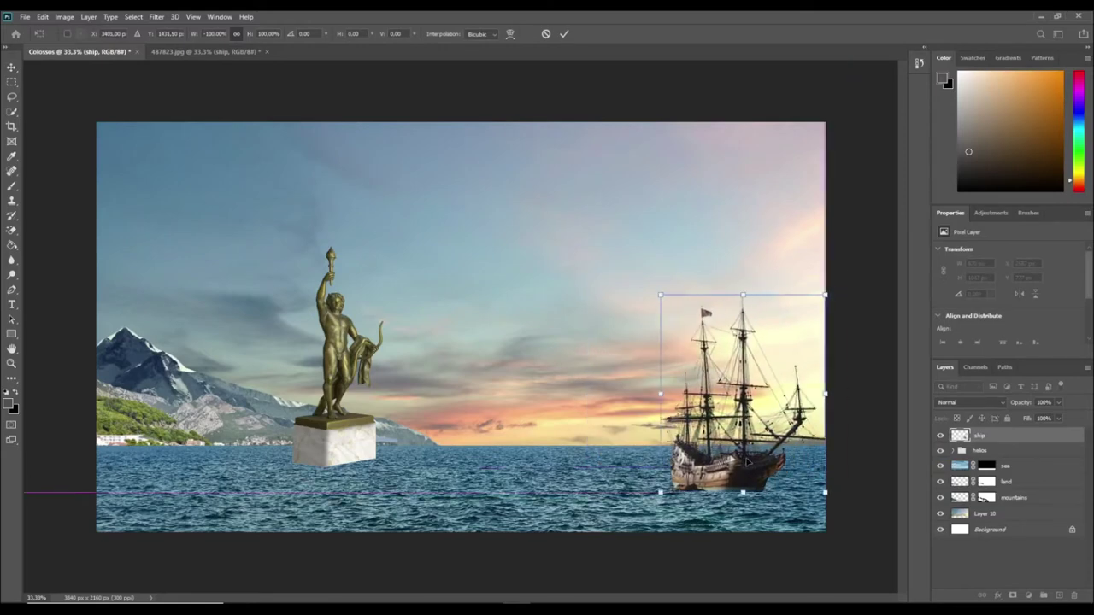
pyautogui.press('Return')
# - Nudge the statue slightly right and bring the rocks beside its plinth
pyautogui.moveTo(333, 435); pyautogui.dragTo(348, 430)
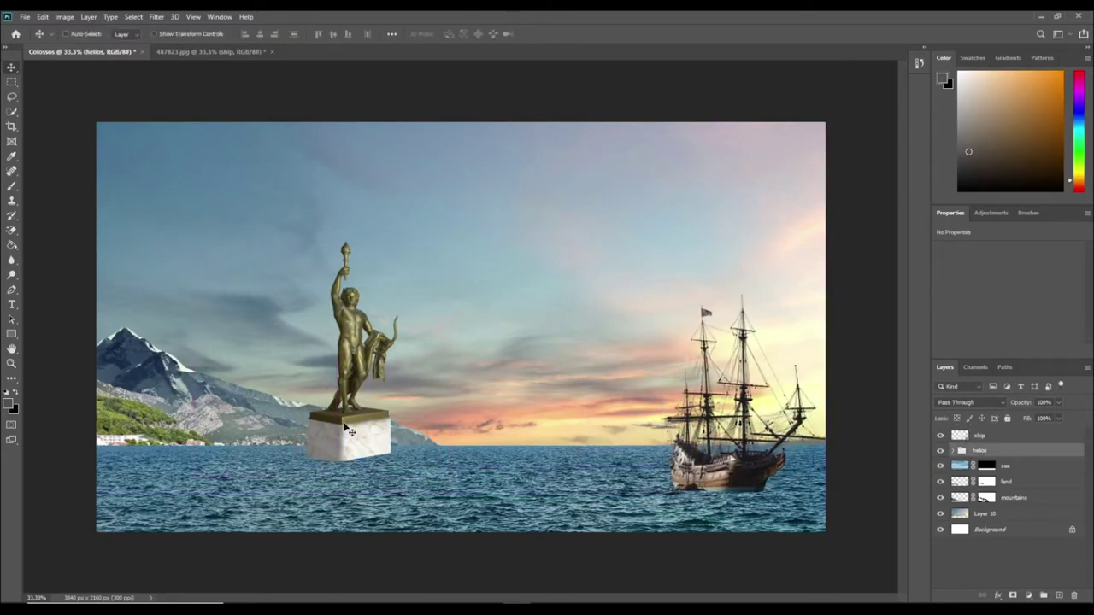
pyautogui.click(197, 54)
pyautogui.moveTo(420, 179)
pyautogui.mouseDown()
pyautogui.moveTo(286, 438)
pyautogui.moveTo(436, 427)
pyautogui.mouseUp()
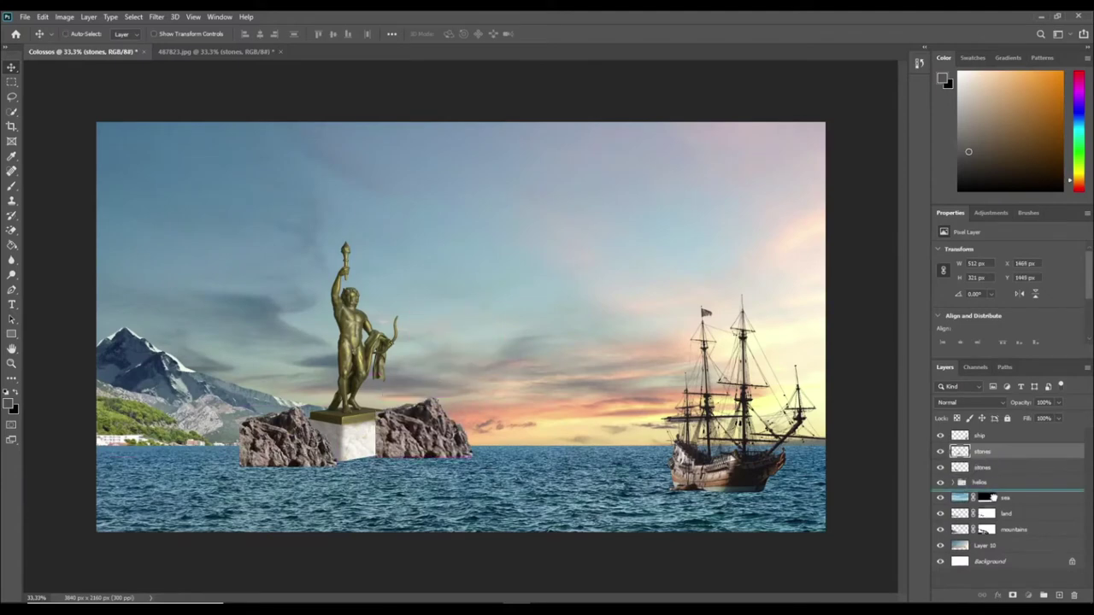
# - Duplicate the rocks to the right of the plinth and bring in the fire cutout in Screen mode
pyautogui.moveTo(983, 451); pyautogui.dragTo(989, 484)
pyautogui.click(197, 51)
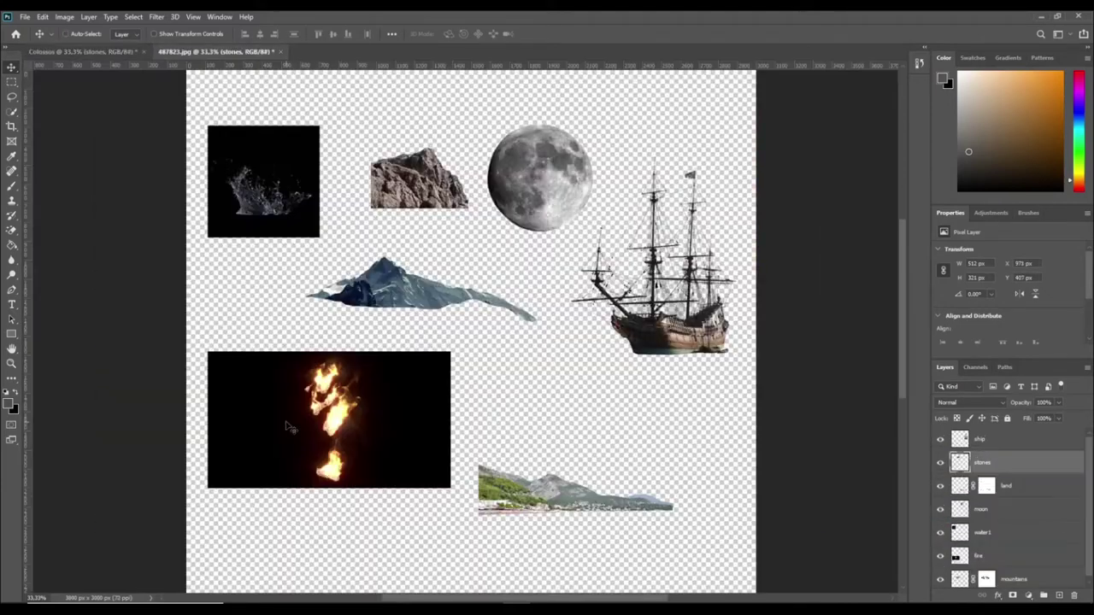
pyautogui.moveTo(386, 415); pyautogui.dragTo(338, 231)
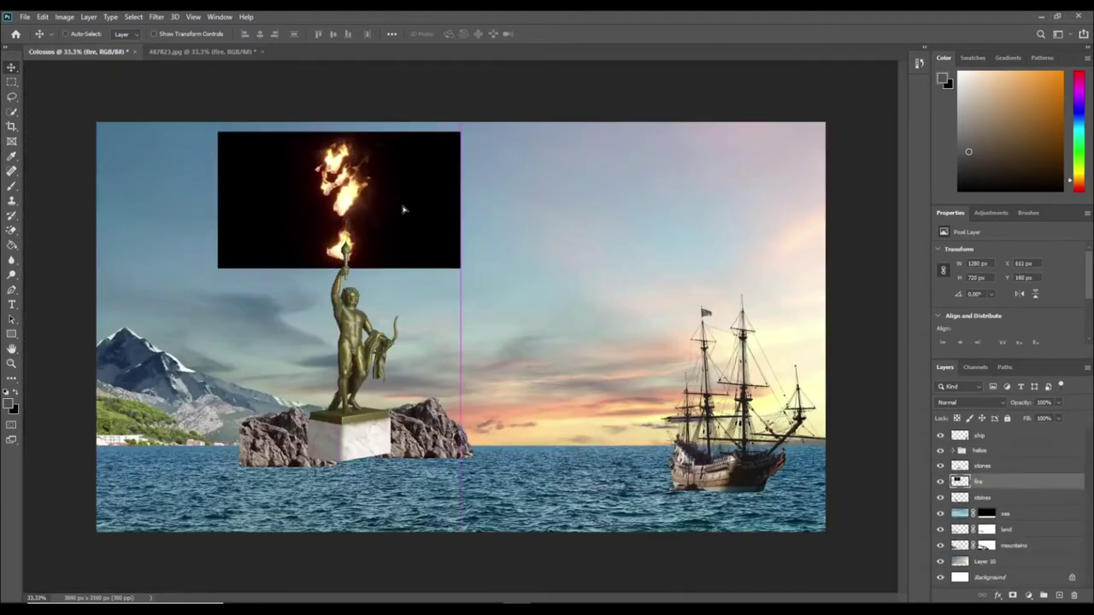
pyautogui.hotkey('shift', 'alt', 's')
# - Shrink the flame onto the torch tip and move the stones layer under the statue group
pyautogui.hotkey('ctrl', 't')
pyautogui.moveTo(456, 185); pyautogui.dragTo(375, 240)
pyautogui.moveTo(1008, 466)
pyautogui.mouseDown()
pyautogui.moveTo(1008, 445)
pyautogui.moveTo(974, 465)
pyautogui.mouseUp()
pyautogui.scroll(2, 339, 264)
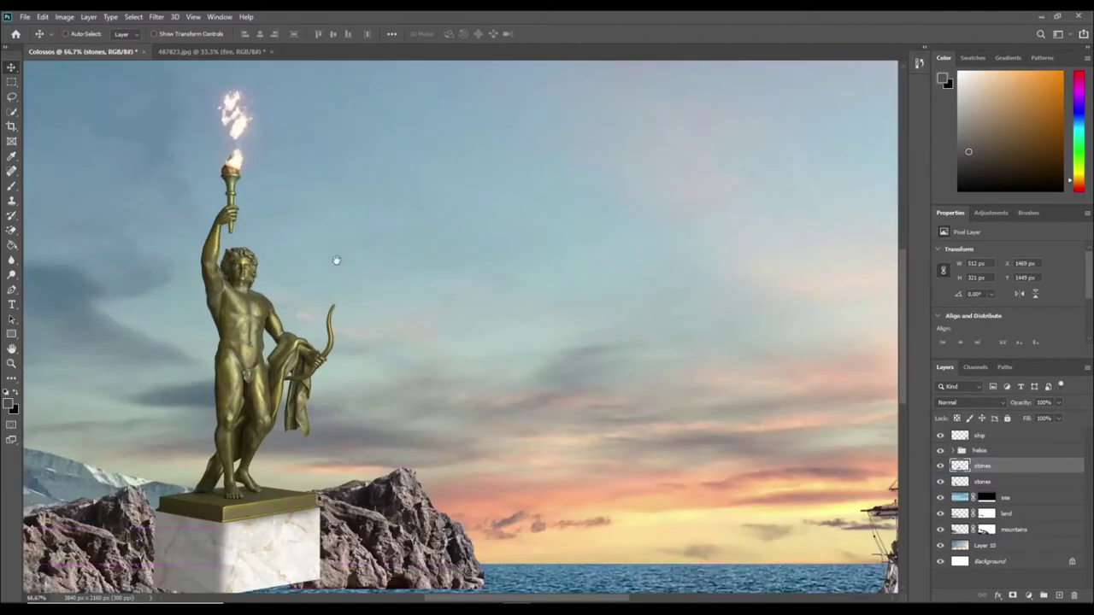
# - Nudge the flame slightly left and down and give the fire layer a layer mask
pyautogui.scroll(2, 501, 410)
pyautogui.scroll(1, 542, 389)
pyautogui.moveTo(529, 382); pyautogui.dragTo(514, 393)
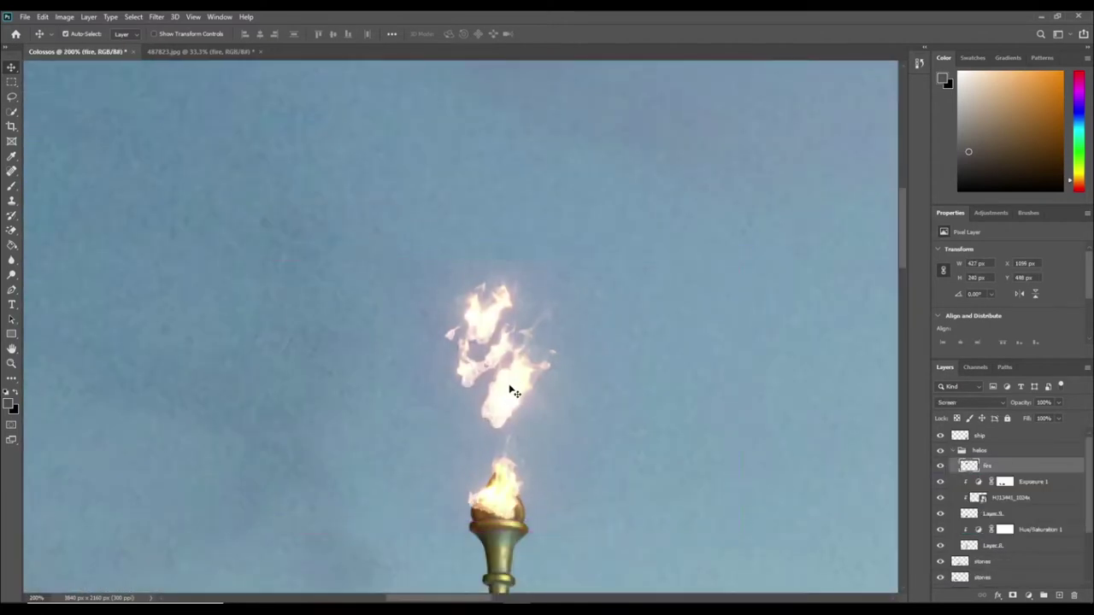
pyautogui.click(1012, 596)
pyautogui.press('b')
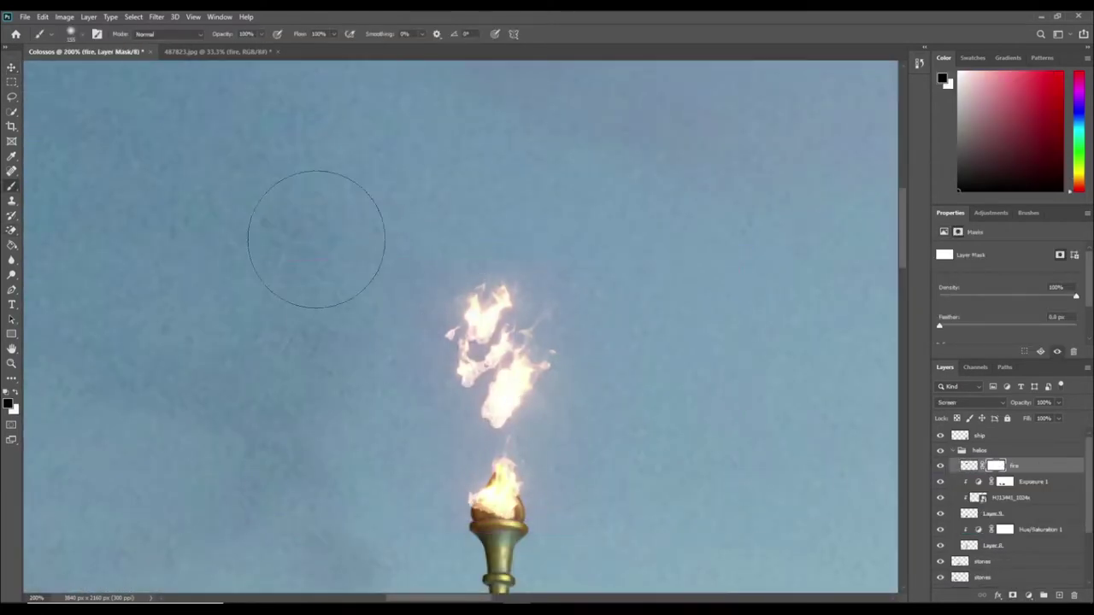
pyautogui.scroll(-4, 549, 197)
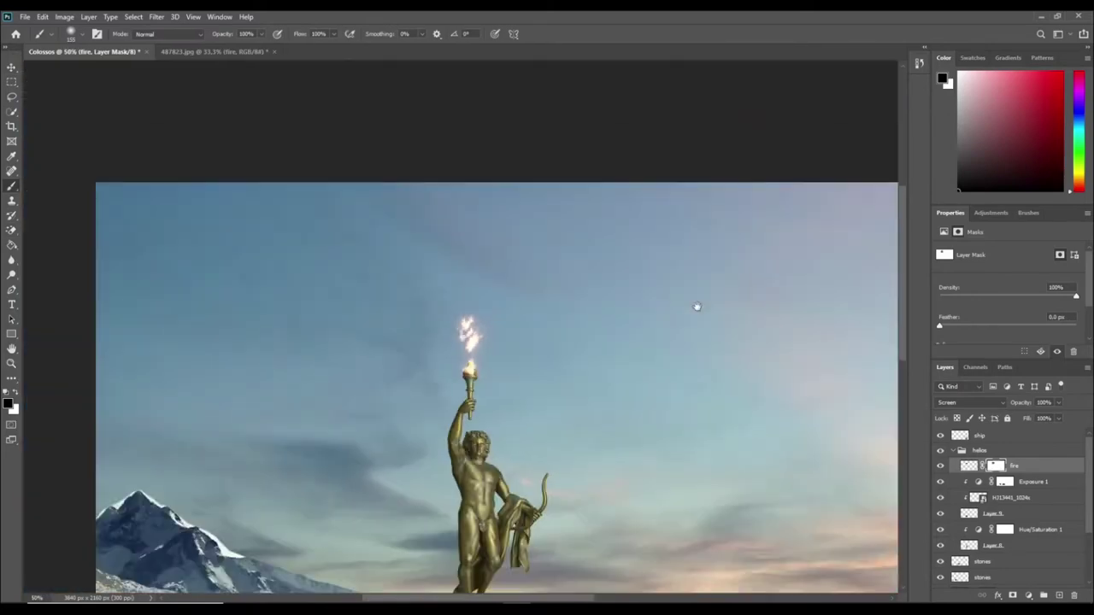
pyautogui.scroll(-1, 696, 305)
pyautogui.click(189, 51)
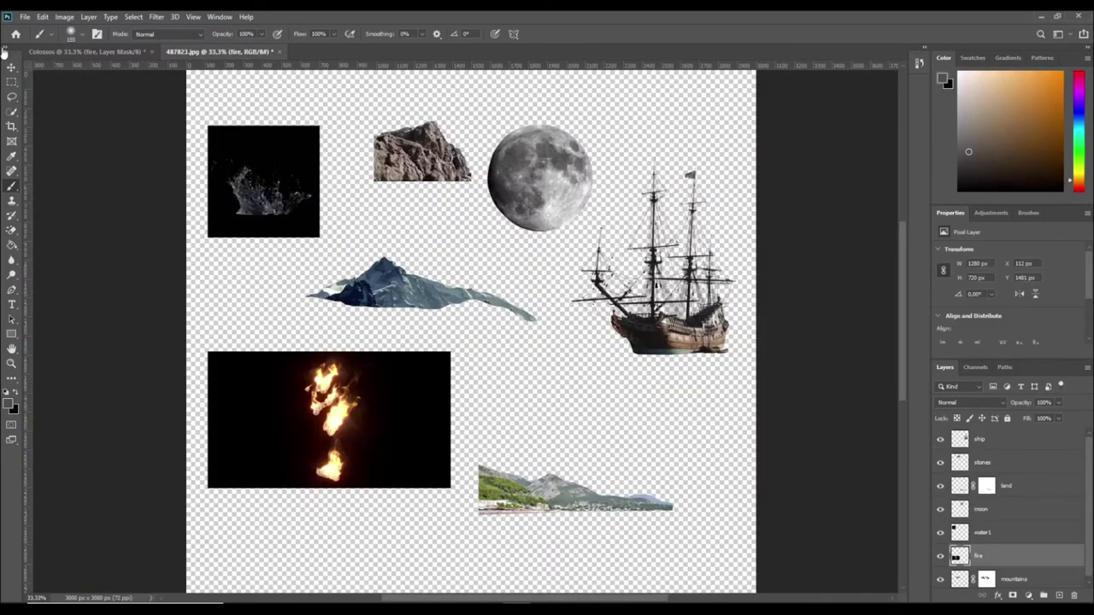
# - Bring in the moon at half size, layer it above the ship and place it upper right
pyautogui.click(11, 67)
pyautogui.moveTo(546, 205); pyautogui.dragTo(728, 194)
pyautogui.hotkey('ctrl', 't')
pyautogui.moveTo(654, 230)
pyautogui.mouseDown()
pyautogui.moveTo(704, 178)
pyautogui.moveTo(634, 197)
pyautogui.mouseUp()
pyautogui.press('Return')
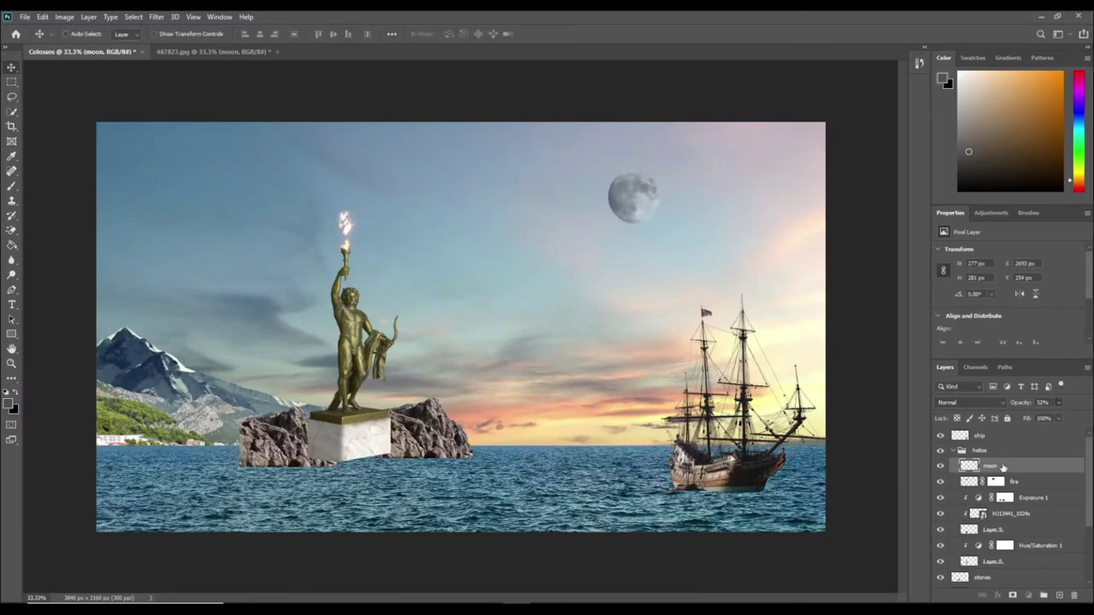
pyautogui.moveTo(1003, 466); pyautogui.dragTo(1017, 430)
pyautogui.moveTo(630, 200); pyautogui.dragTo(649, 201)
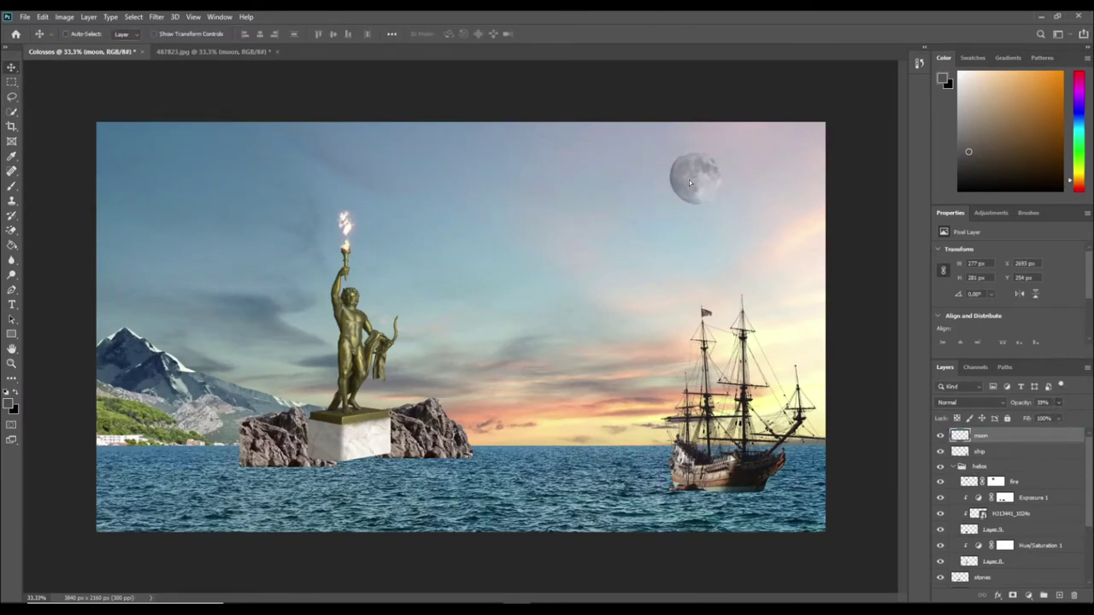
pyautogui.keyDown('ctrl'); pyautogui.click(372, 466); pyautogui.keyUp('ctrl')
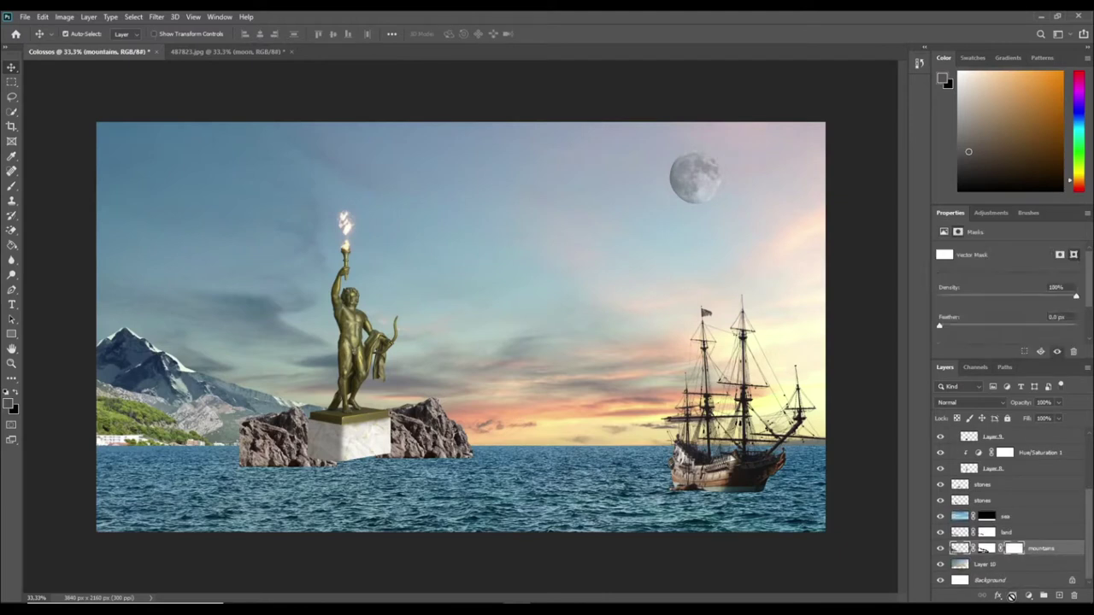
# - Clip a Brightness/Contrast (brightness 21, contrast 28) to the mountains, then add empty Layer 11 above
pyautogui.click(1028, 596)
pyautogui.click(983, 416)
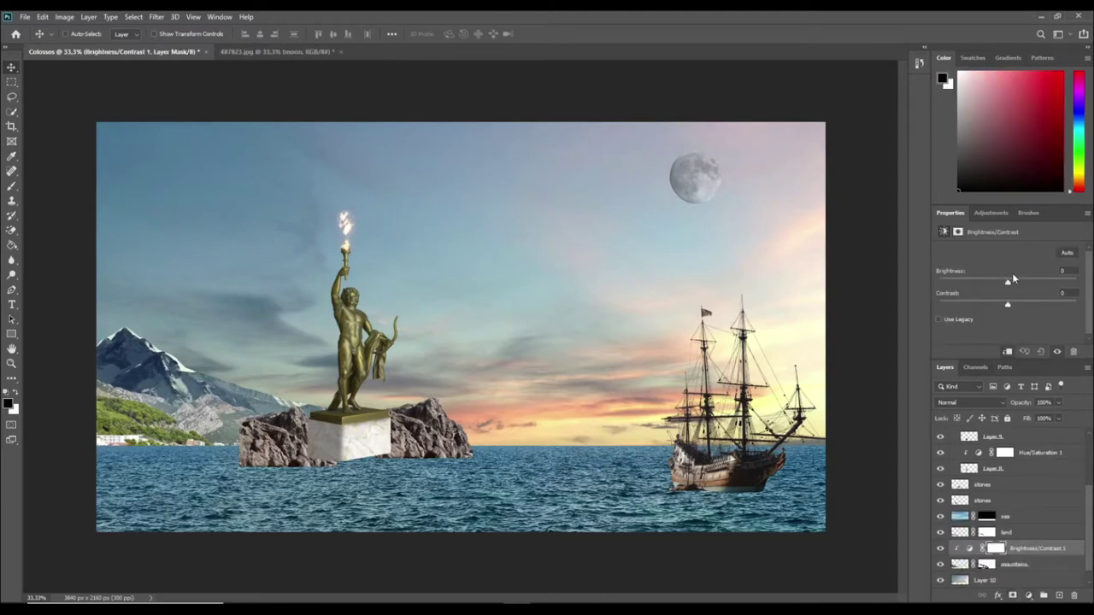
pyautogui.moveTo(1007, 284)
pyautogui.mouseDown()
pyautogui.moveTo(1016, 282)
pyautogui.moveTo(983, 305)
pyautogui.mouseUp()
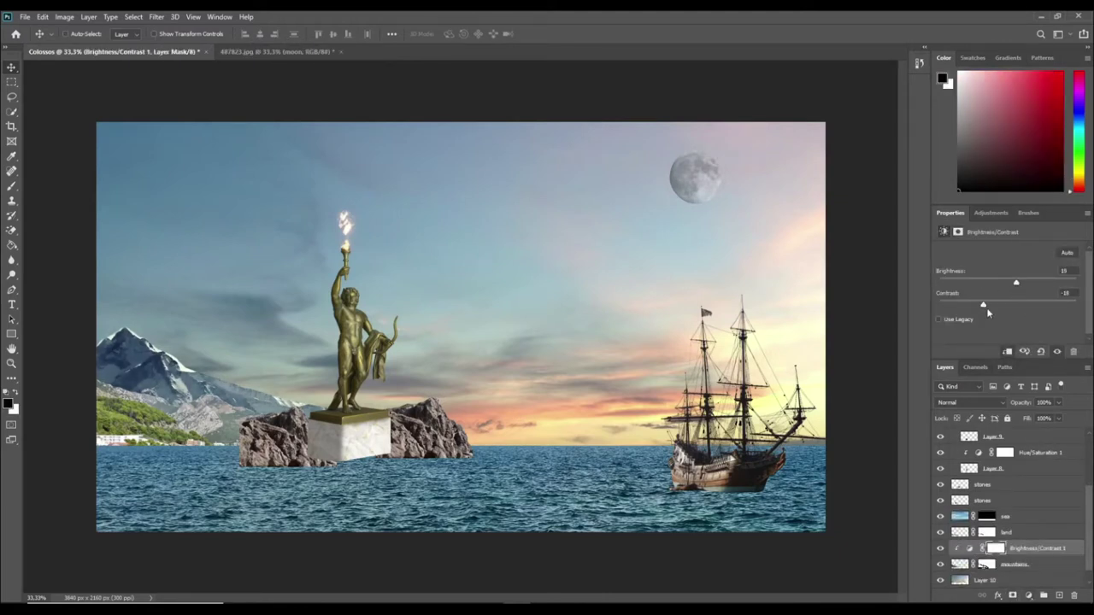
pyautogui.click(1011, 547)
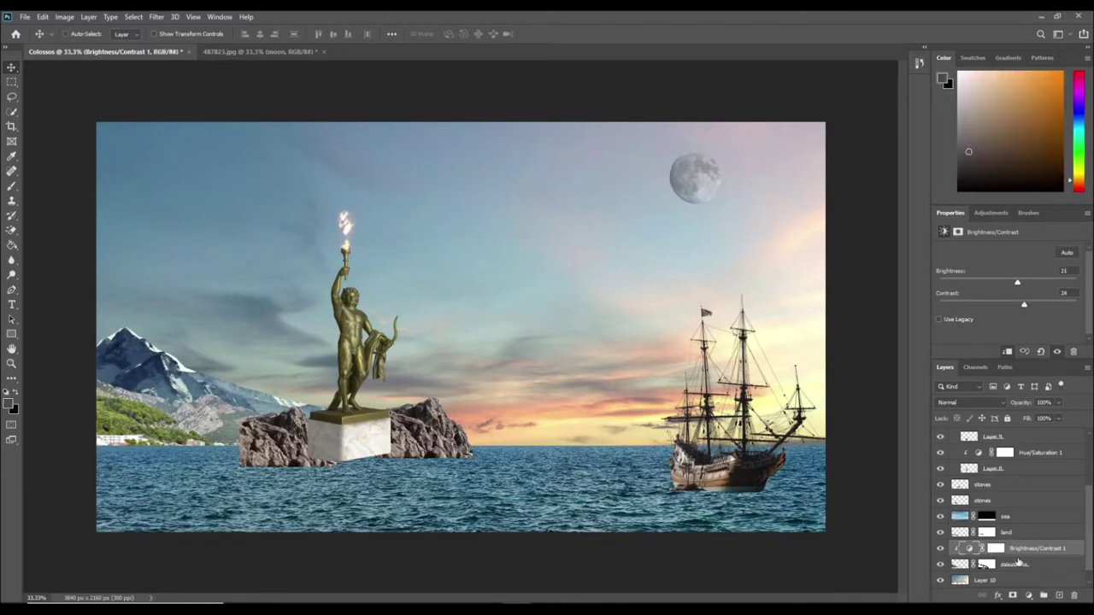
pyautogui.click(1056, 596)
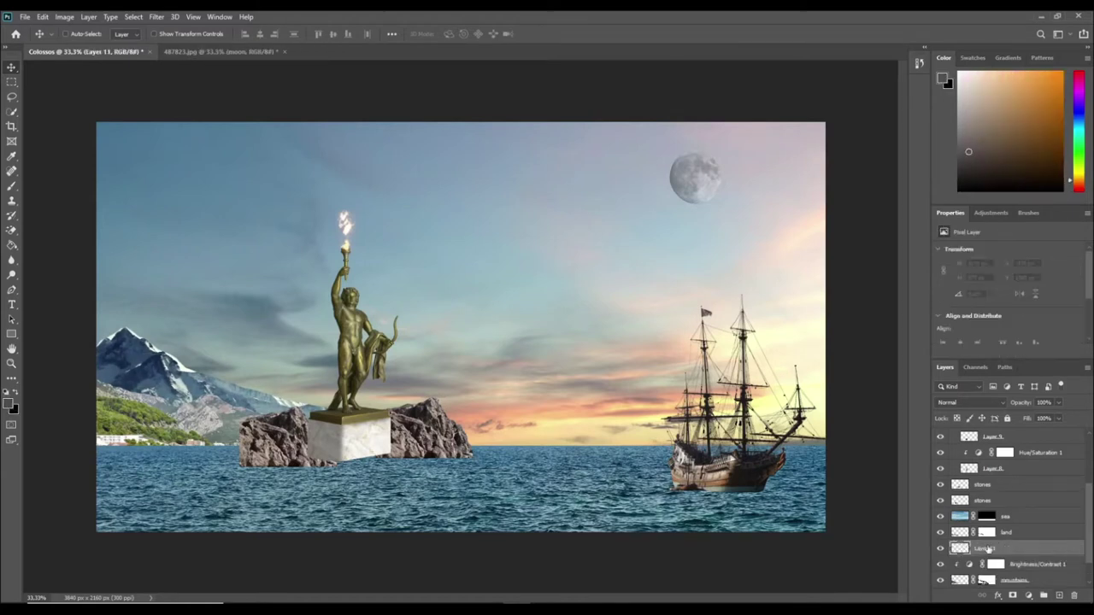
# - Paint white fog across the mountain peak on Layer 11 at 23% opacity
pyautogui.press('b')
pyautogui.press('x')
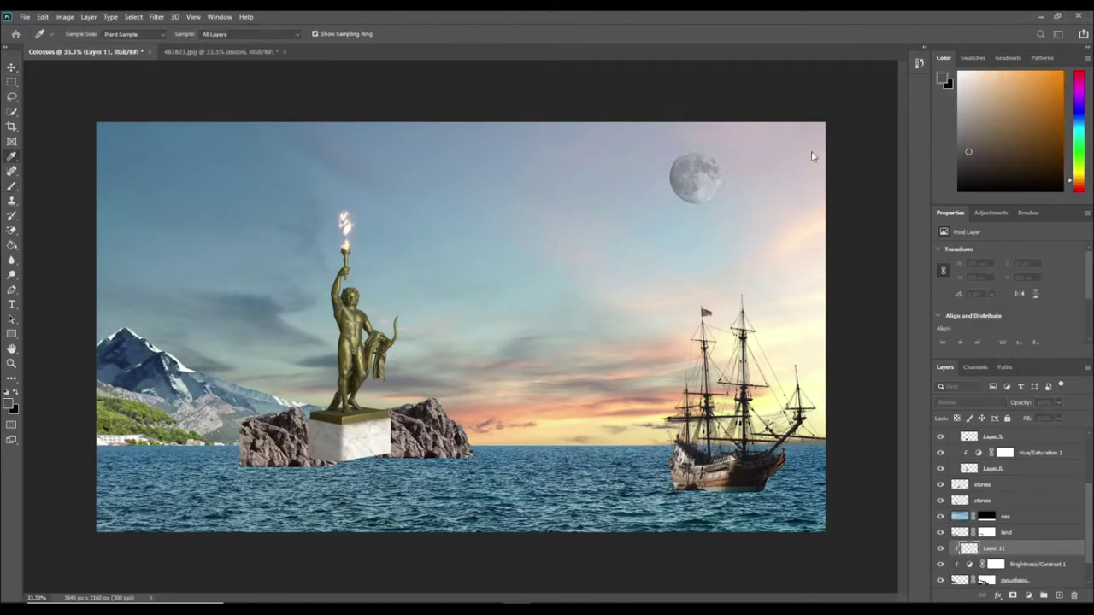
pyautogui.moveTo(98, 352); pyautogui.dragTo(205, 372)
pyautogui.moveTo(1043, 421); pyautogui.dragTo(1021, 421)
# - Zoom in to refine the mountains mask edge and add a clipped Levels adjustment
pyautogui.hotkey('ctrl', '+')
pyautogui.hotkey('ctrl', '+')
pyautogui.moveTo(242, 322); pyautogui.dragTo(298, 342)
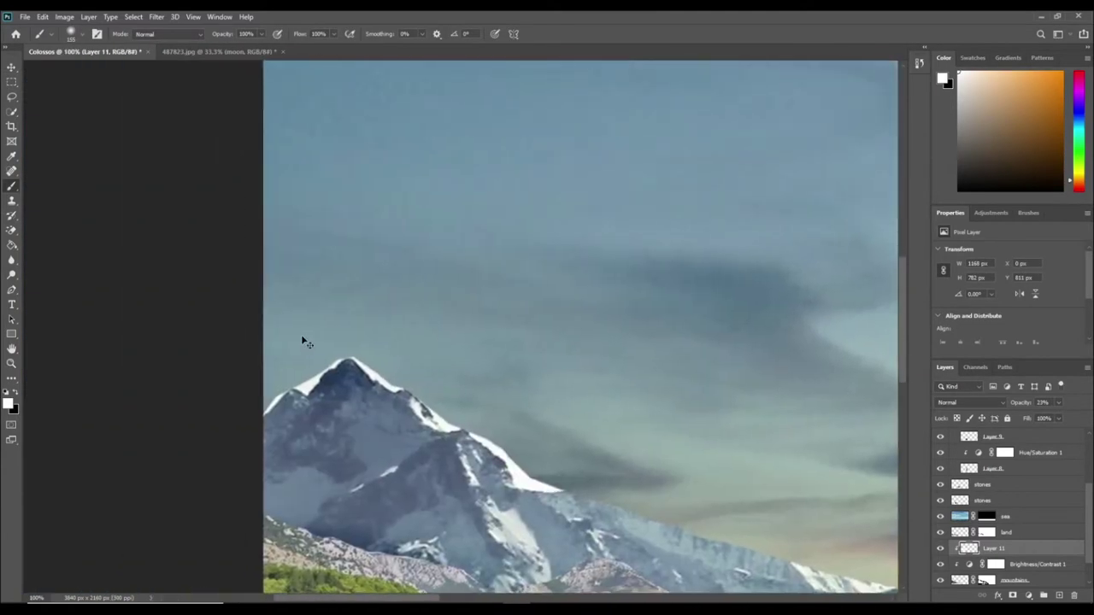
pyautogui.scroll(3, 373, 424)
pyautogui.click(987, 580)
pyautogui.hscroll(-5, 539, 359)
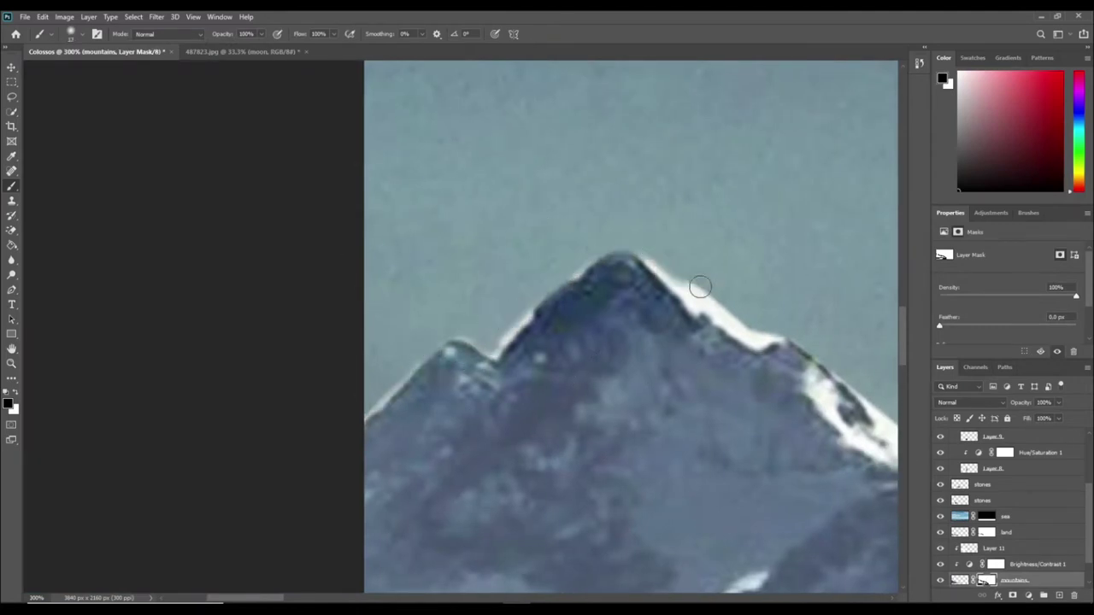
pyautogui.scroll(-5, 363, 396)
pyautogui.scroll(2, 622, 359)
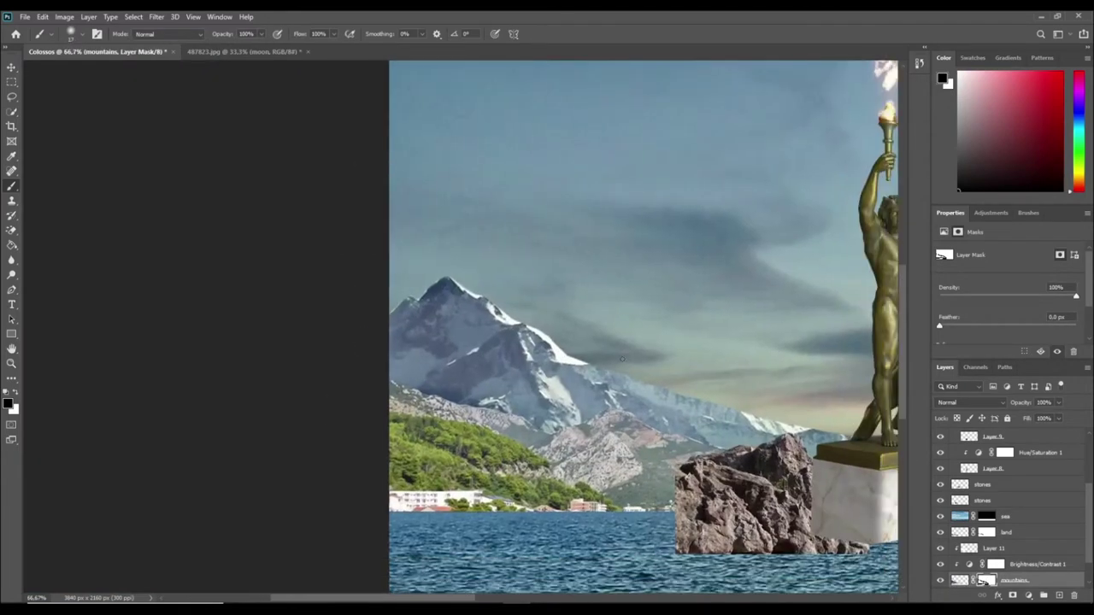
pyautogui.scroll(2, 461, 329)
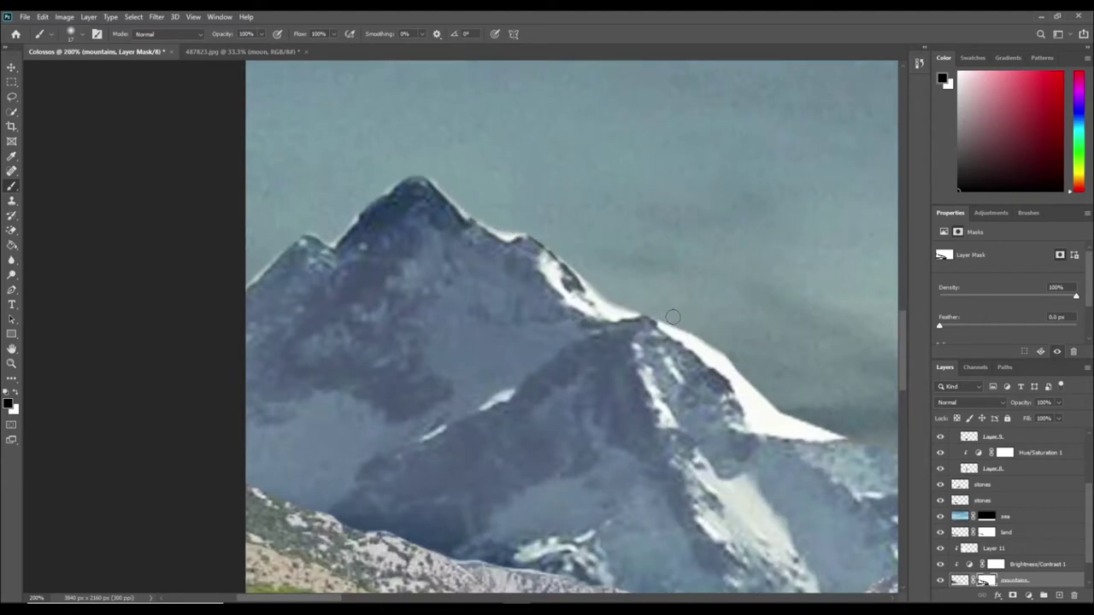
pyautogui.scroll(-4, 846, 437)
pyautogui.scroll(-2, 985, 550)
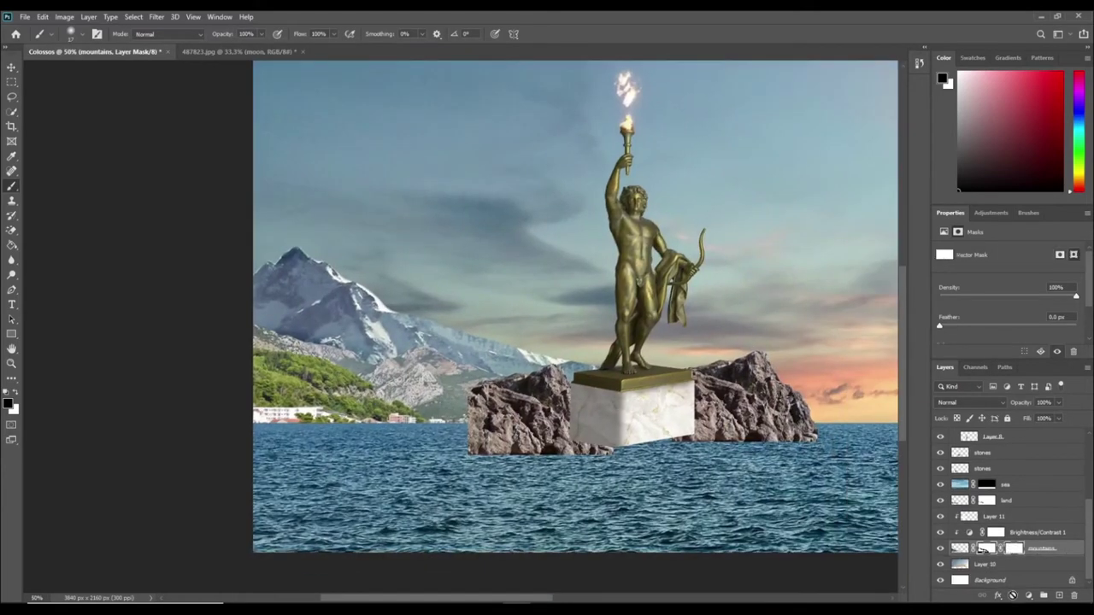
pyautogui.click(1028, 596)
# - Darken the mountains' midtones with Levels 1 and brighten the land with a clipped Levels 2
pyautogui.moveTo(1015, 336); pyautogui.dragTo(1051, 334)
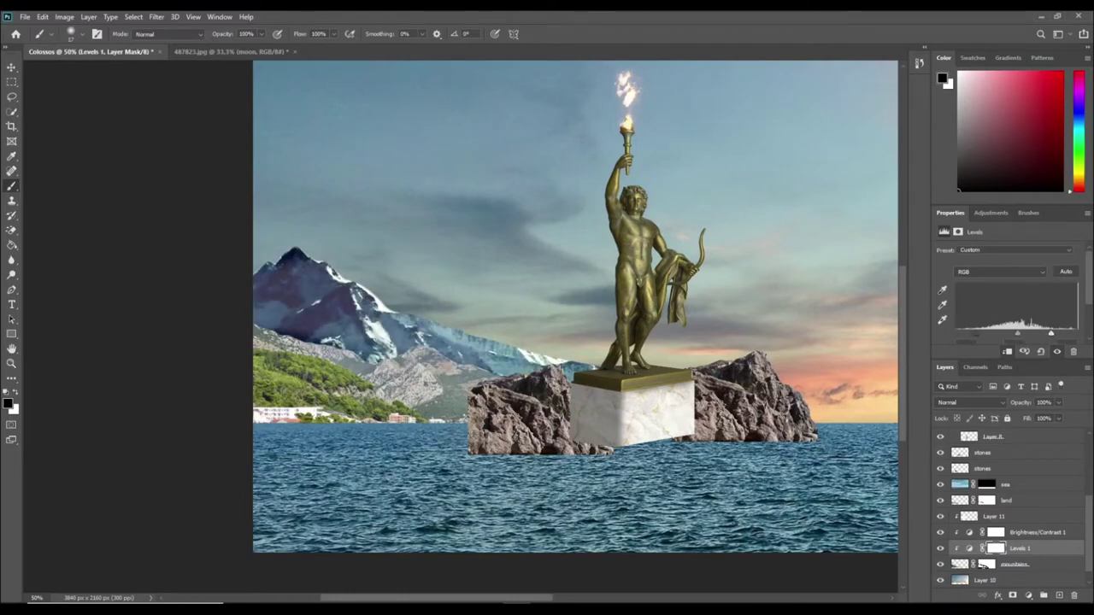
pyautogui.scroll(-1, 1007, 498)
pyautogui.click(1021, 486)
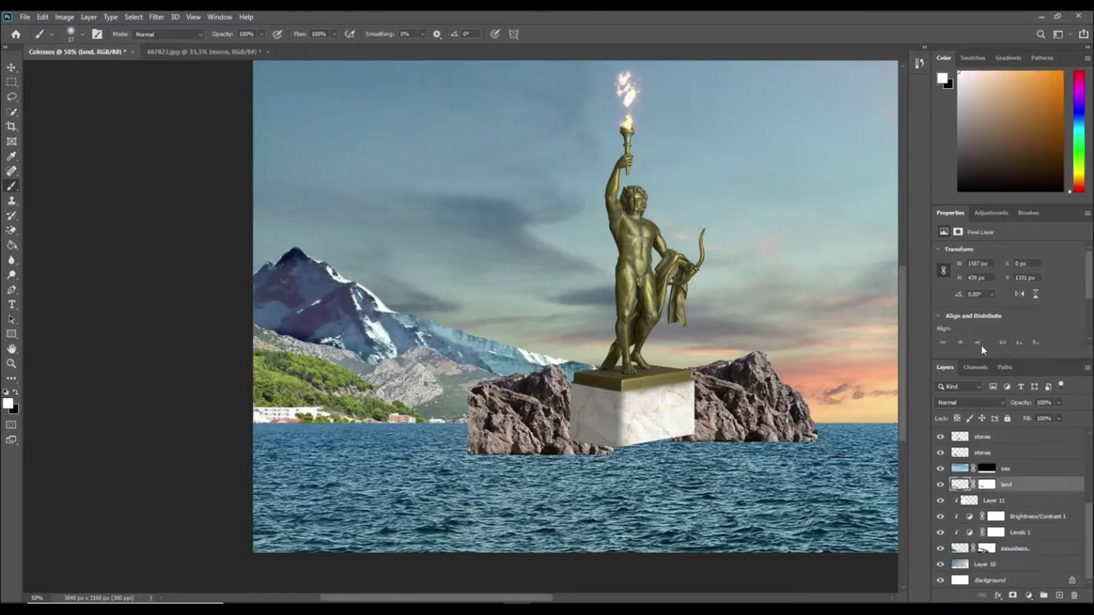
pyautogui.moveTo(1077, 335)
pyautogui.mouseDown()
pyautogui.moveTo(1029, 335)
pyautogui.moveTo(1078, 334)
pyautogui.mouseUp()
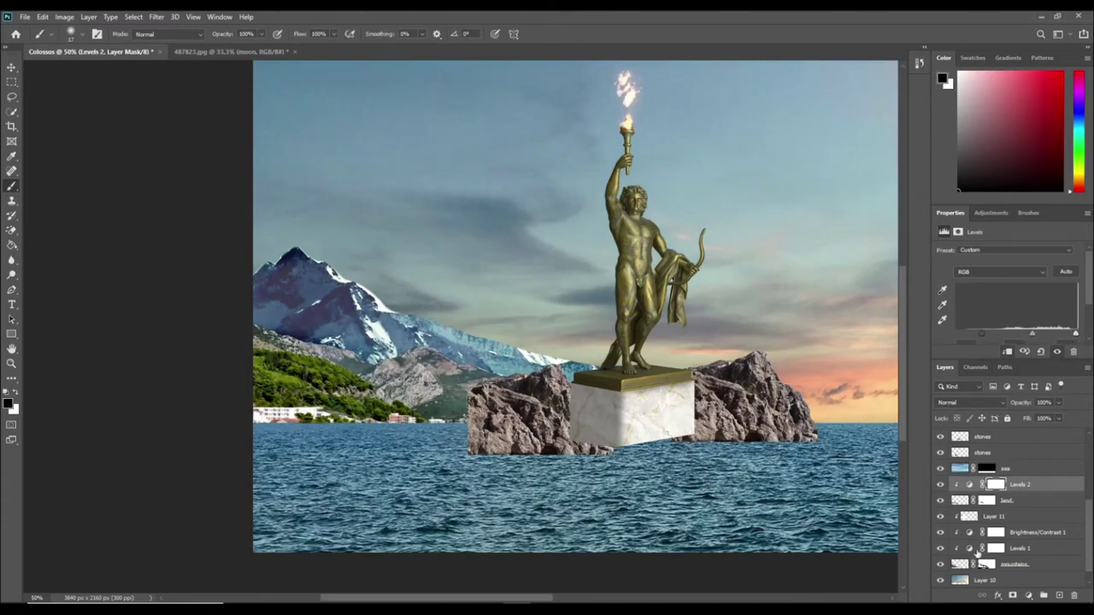
# - Try a purple-shifted Hue/Saturation on the land, then delete that adjustment
pyautogui.hotkey('alt', '[')
pyautogui.hotkey('ctrl', 'u')
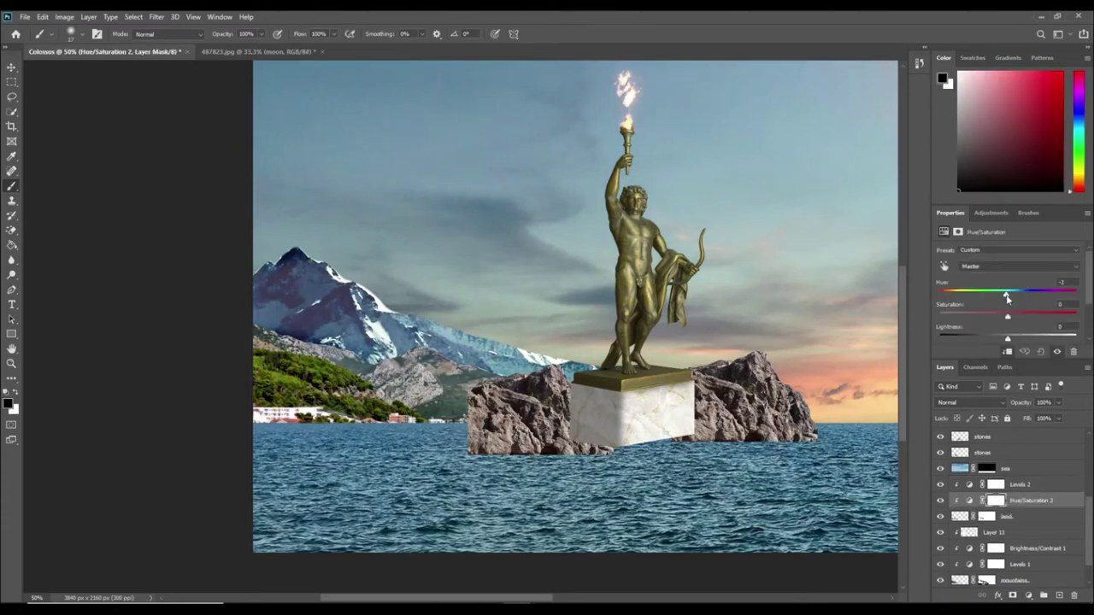
pyautogui.moveTo(1026, 295); pyautogui.dragTo(1049, 294)
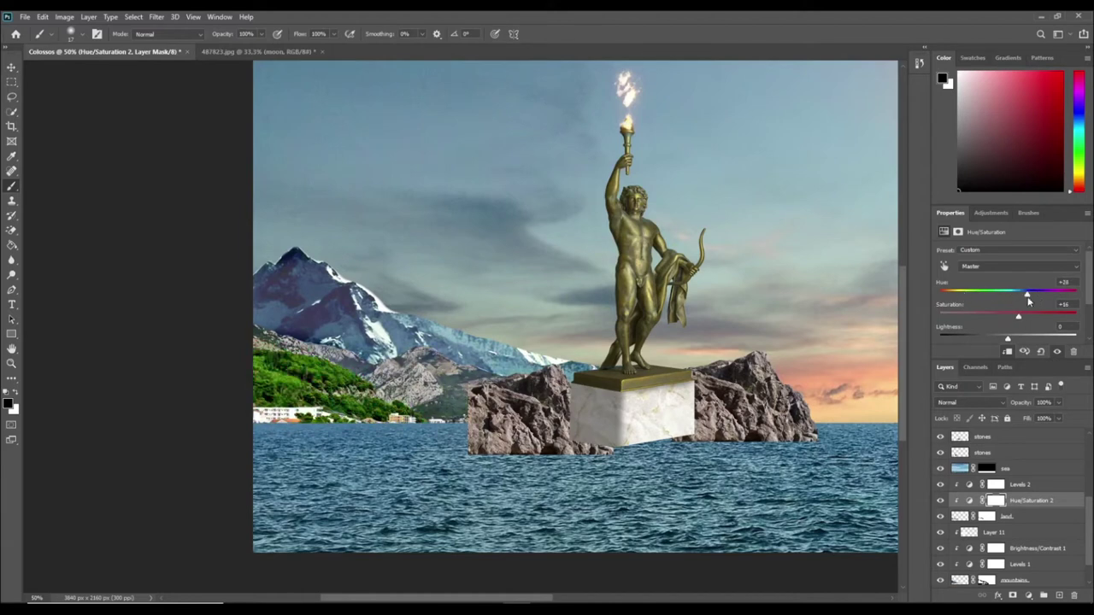
pyautogui.press('Delete')
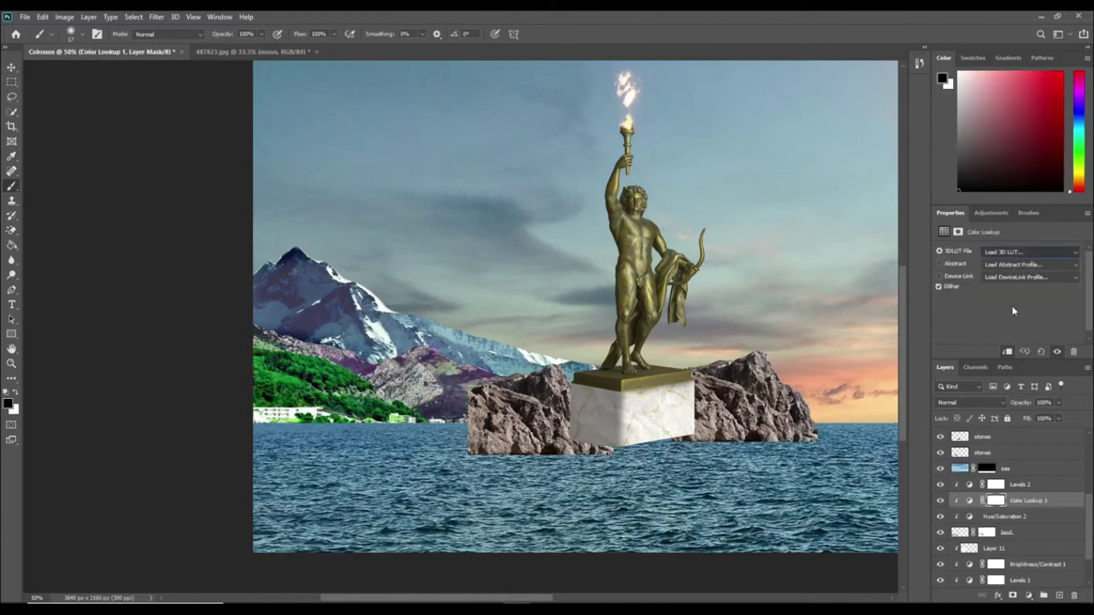
pyautogui.press('t')
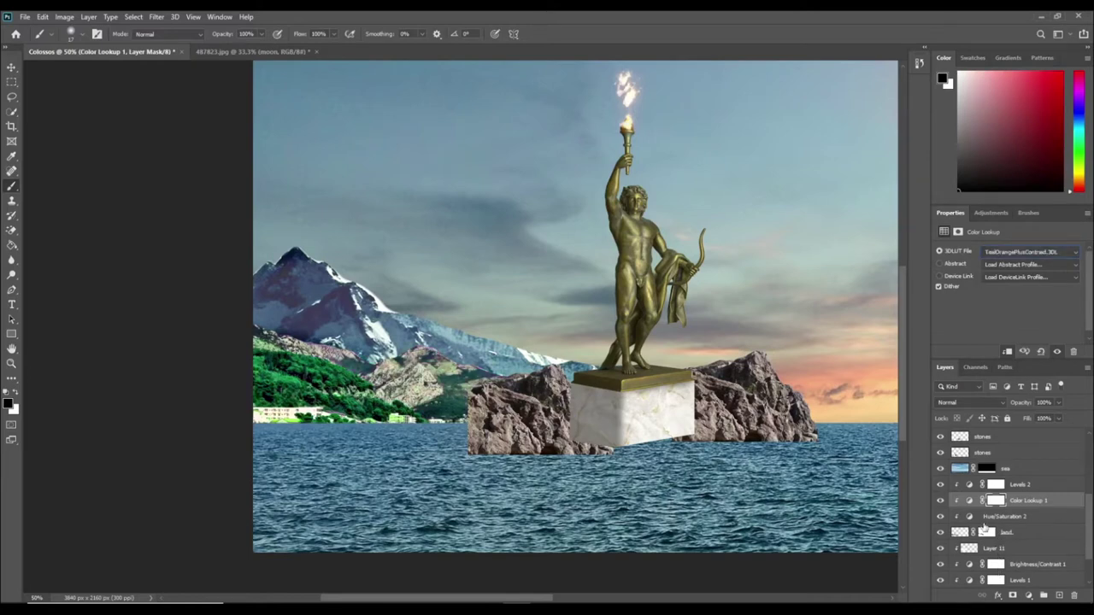
pyautogui.click(1010, 517)
pyautogui.press('Delete')
# - Set the Color Lookup to Crisp_Winter.look at 26% opacity and fit the composition in view
pyautogui.click(1023, 502)
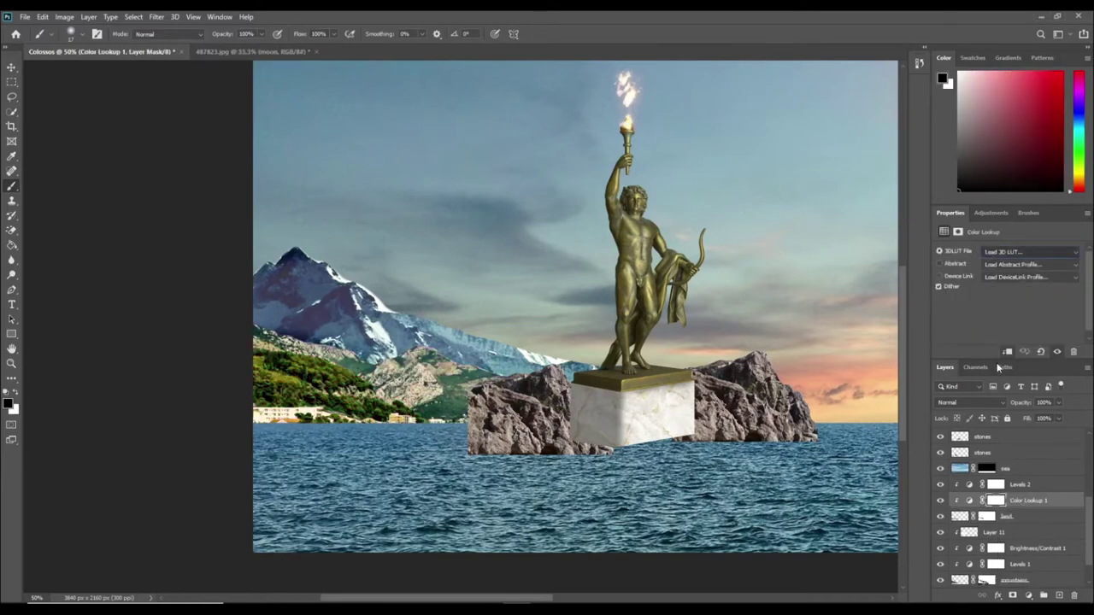
pyautogui.press('d')
pyautogui.press('c')
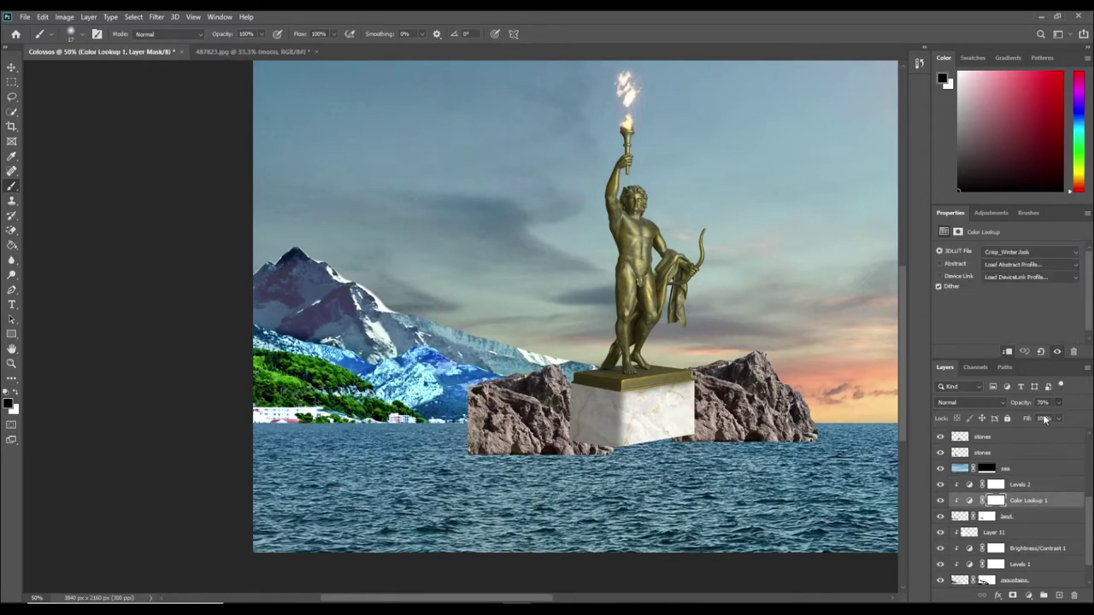
pyautogui.moveTo(1047, 418); pyautogui.dragTo(1027, 418)
pyautogui.hotkey('ctrl', '-')
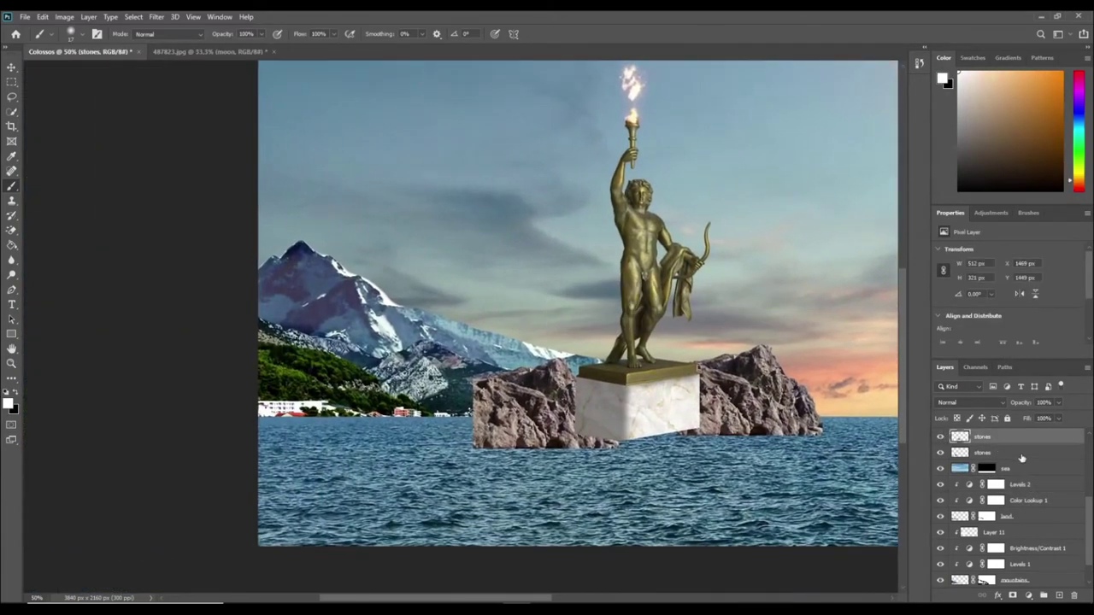
# - Flip, shift and warp the left rock so it bends up against the plinth
pyautogui.hotkey('ctrl', 't')
pyautogui.moveTo(608, 403); pyautogui.dragTo(642, 424)
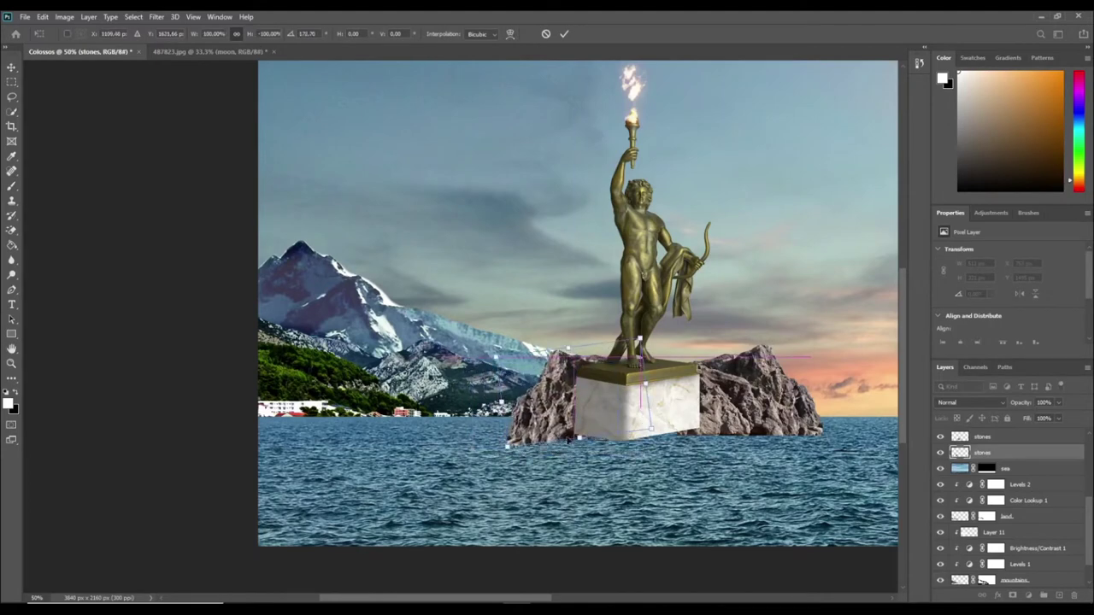
pyautogui.hotkey('ctrl', '+')
pyautogui.hotkey('ctrl', '+')
pyautogui.click(510, 34)
pyautogui.moveTo(513, 359); pyautogui.dragTo(624, 261)
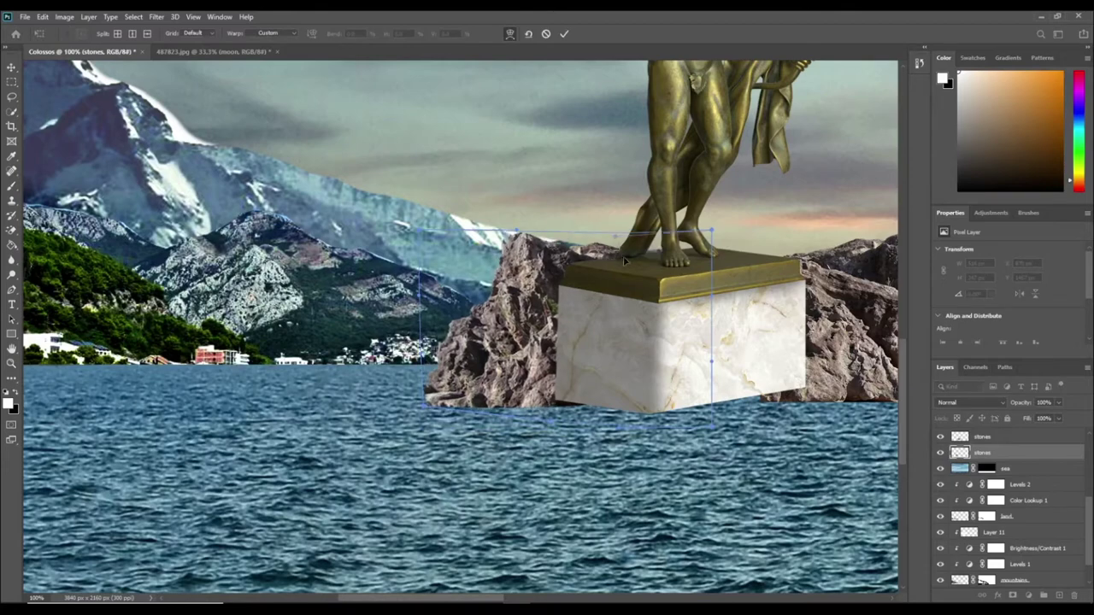
pyautogui.press('Return')
# - Reshape the right-hand rock beside the plinth and fit the composition in view
pyautogui.hscroll(5, 623, 262)
pyautogui.click(983, 436)
pyautogui.hotkey('ctrl', 't')
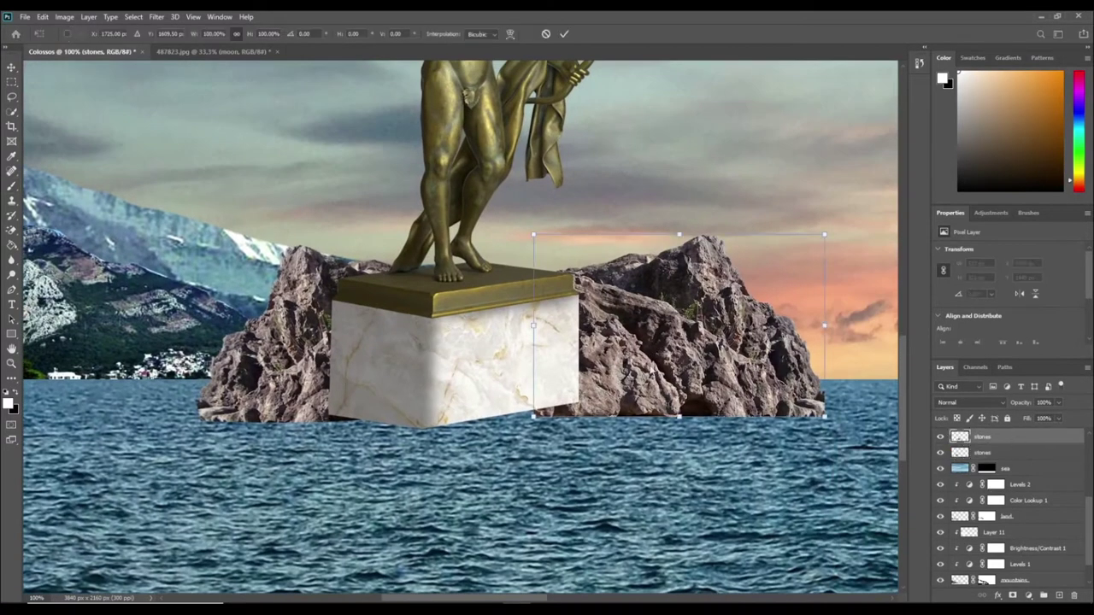
pyautogui.moveTo(653, 369); pyautogui.dragTo(818, 393)
pyautogui.press('Return')
pyautogui.press('b')
pyautogui.hotkey('ctrl', '0')
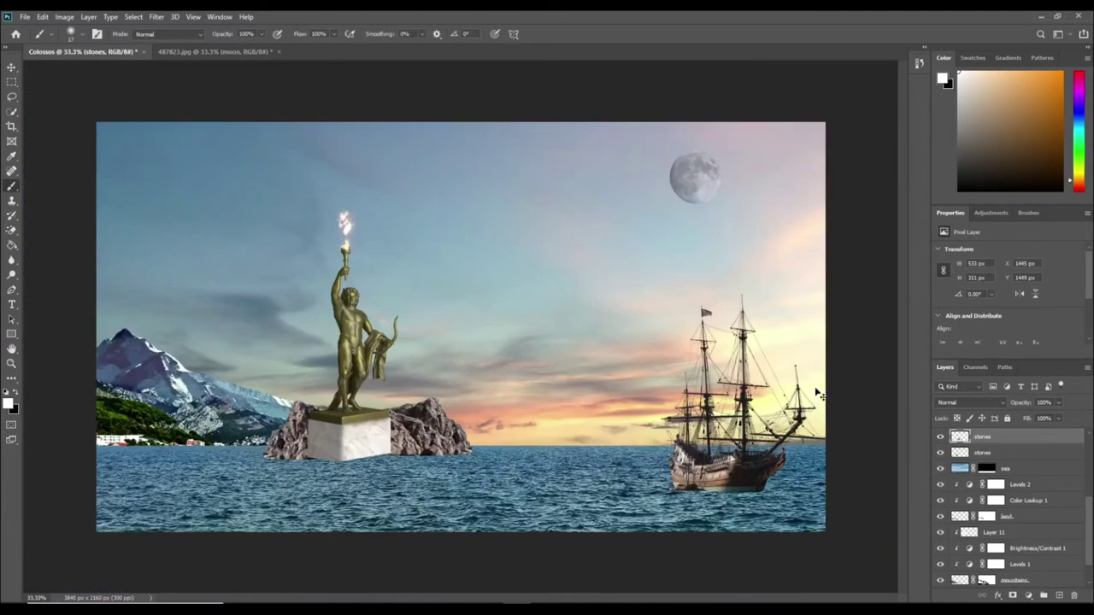
pyautogui.scroll(2, 382, 419)
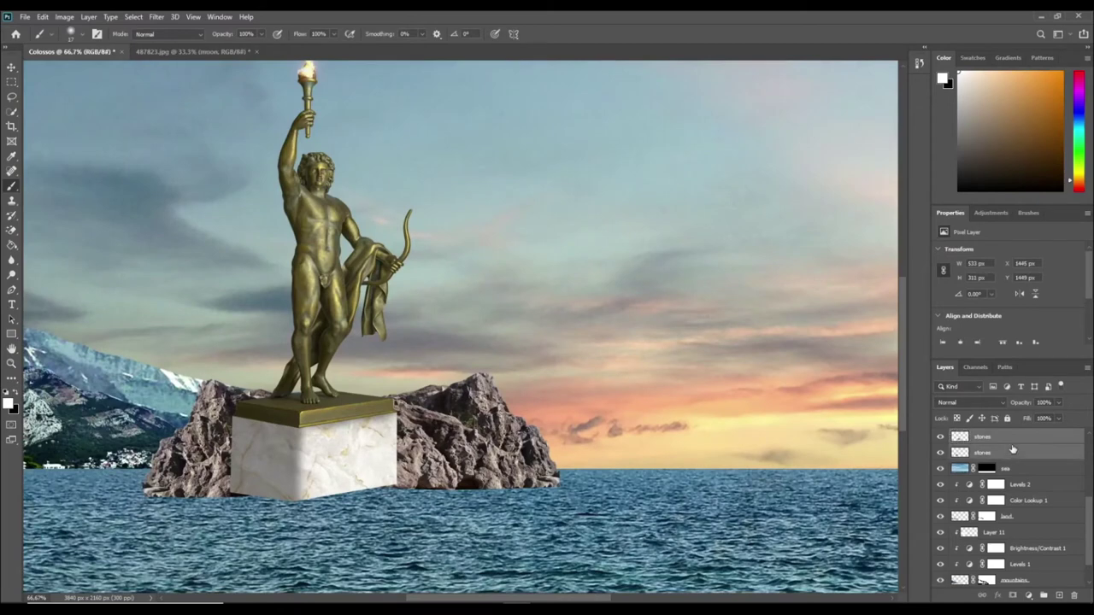
# - Add a grey-blue Color Fill clipped to the top stones layer
pyautogui.keyDown('ctrl'); pyautogui.click(1012, 448); pyautogui.keyUp('ctrl')
pyautogui.click(1028, 595)
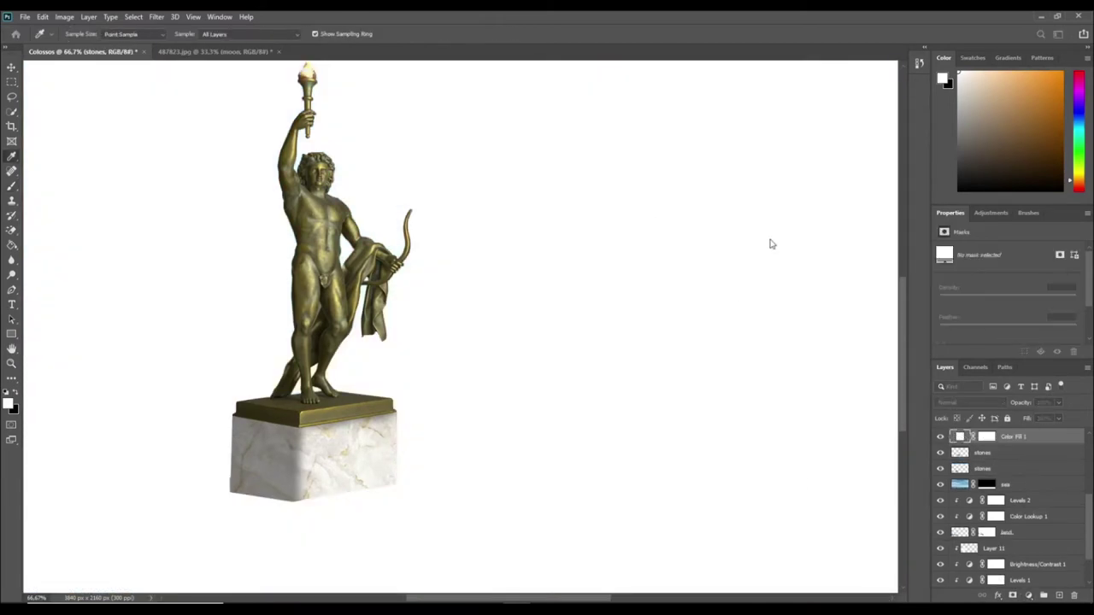
pyautogui.press('b')
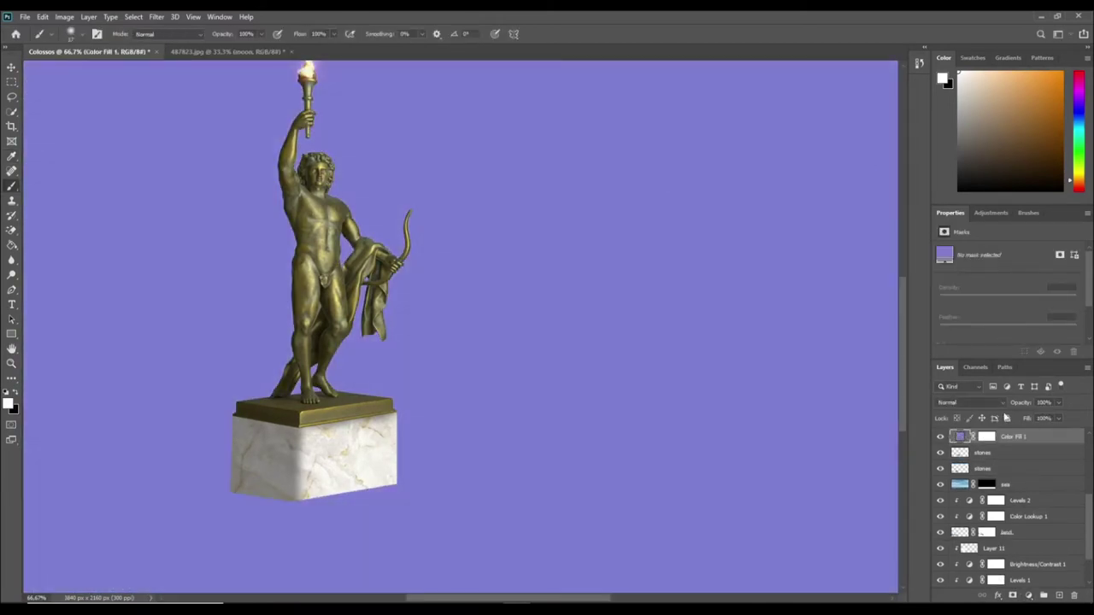
pyautogui.keyDown('alt'); pyautogui.click(996, 445); pyautogui.keyUp('alt')
pyautogui.moveTo(1058, 402); pyautogui.dragTo(1037, 420)
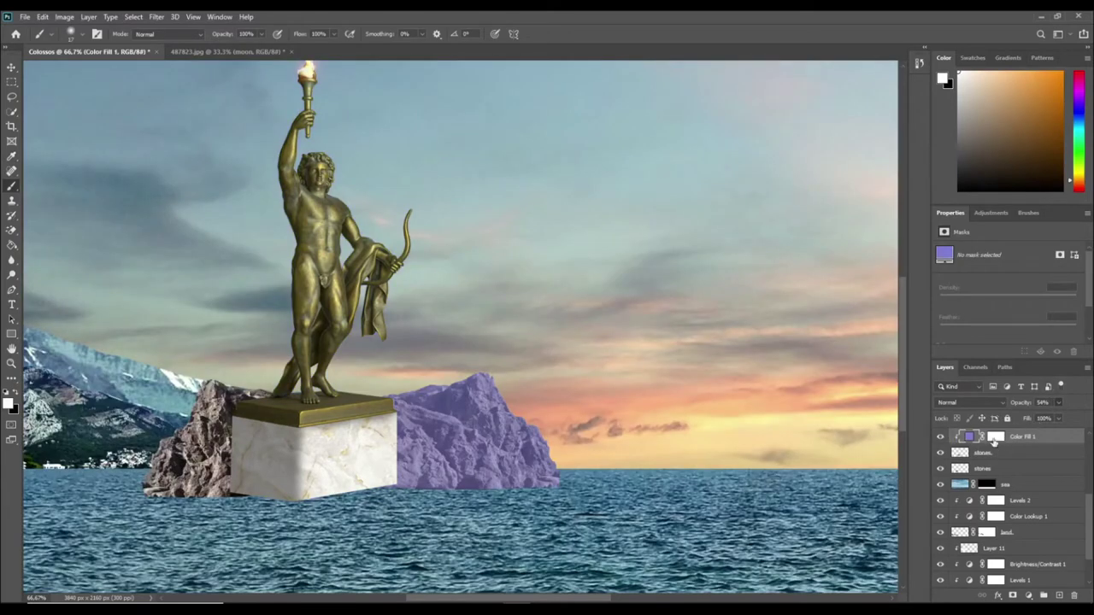
pyautogui.press('b')
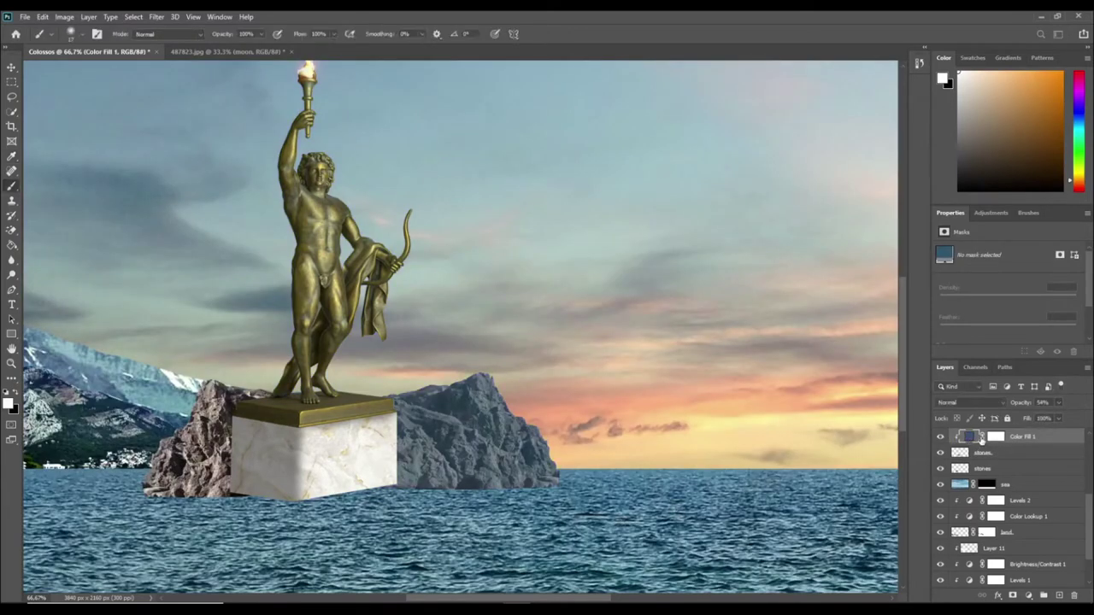
pyautogui.click(995, 437)
# - Lower the fill to 30% opacity and duplicate it above the other stones layer
pyautogui.scroll(2, 389, 398)
pyautogui.moveTo(1021, 402); pyautogui.dragTo(1010, 450)
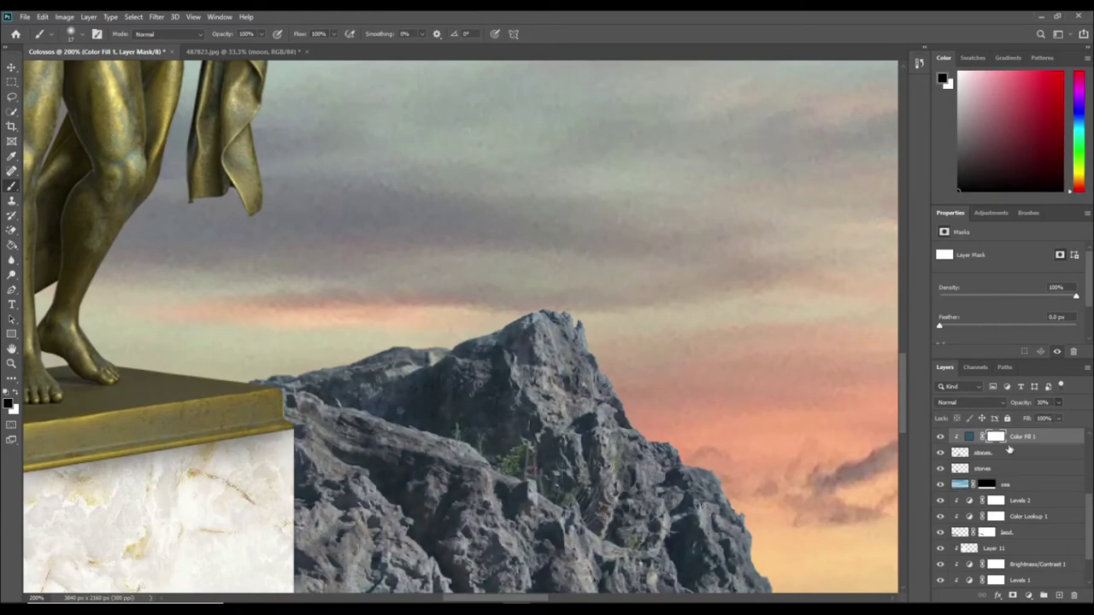
pyautogui.hotkey('ctrl', '0')
pyautogui.moveTo(1013, 437); pyautogui.dragTo(1014, 472)
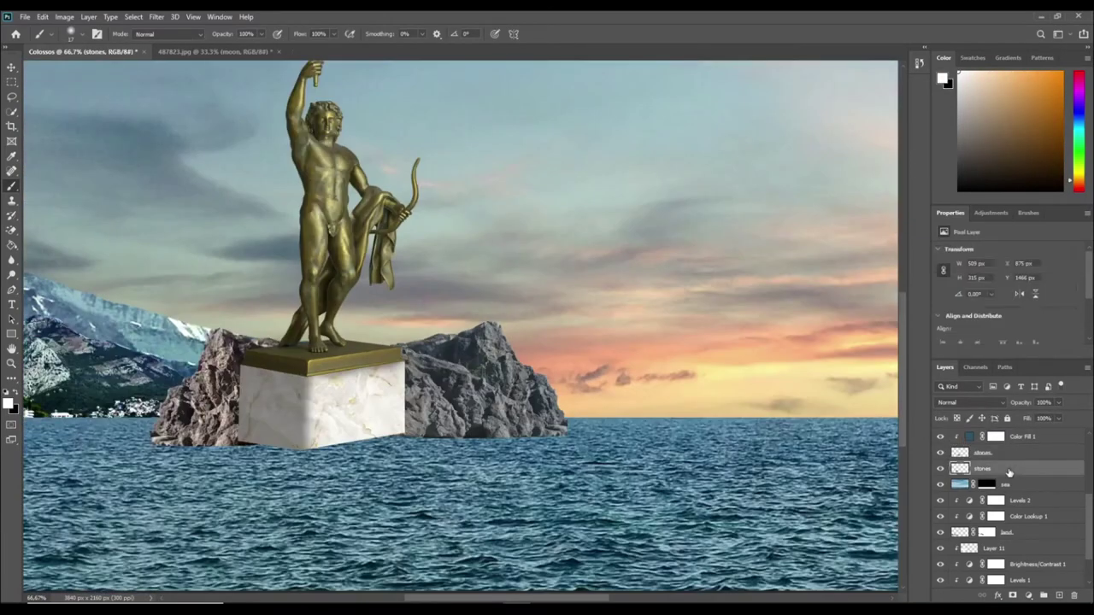
pyautogui.hotkey('ctrl', '-')
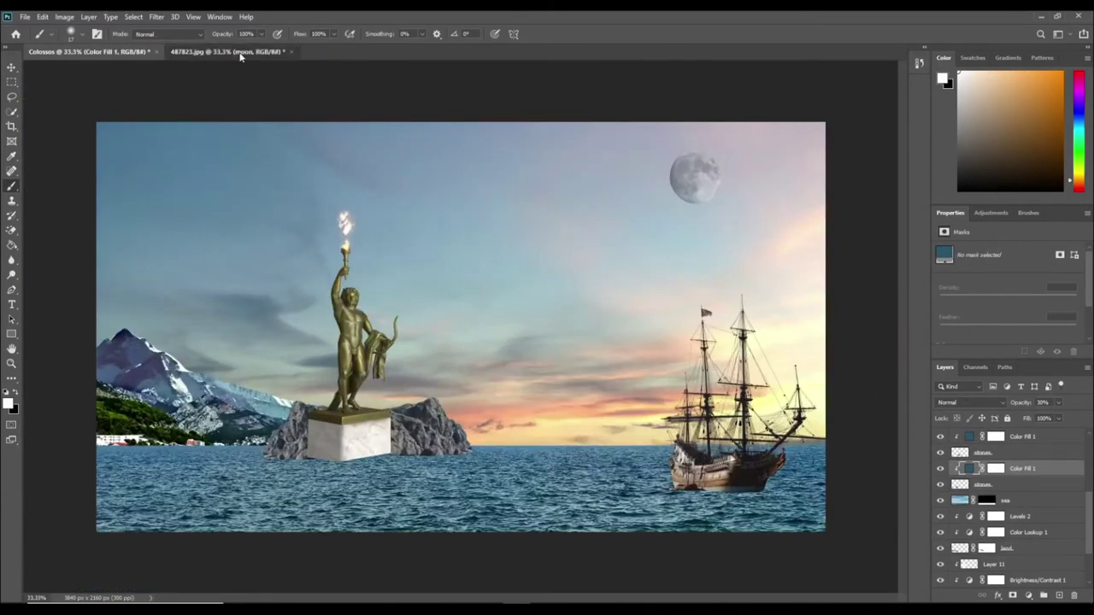
pyautogui.click(231, 53)
# - Bring the water1 splash onto the plinth base in Screen blend mode
pyautogui.press('v')
pyautogui.moveTo(264, 183)
pyautogui.mouseDown()
pyautogui.moveTo(981, 458)
pyautogui.moveTo(1006, 449)
pyautogui.mouseUp()
pyautogui.moveTo(460, 327); pyautogui.dragTo(281, 426)
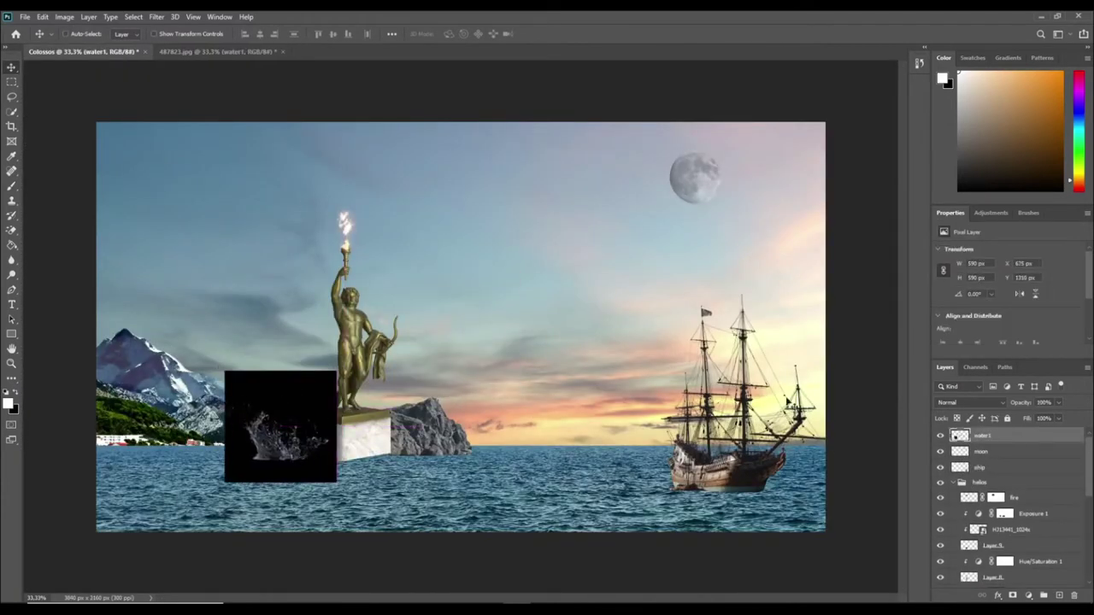
pyautogui.hotkey('shift', '-')
pyautogui.hotkey('shift', '-')
pyautogui.hotkey('shift', '-')
pyautogui.scroll(2, 248, 423)
pyautogui.moveTo(248, 423)
pyautogui.mouseDown()
pyautogui.moveTo(427, 451)
pyautogui.moveTo(598, 419)
pyautogui.mouseUp()
# - Duplicate the splash onto the rock and paint dark shadows on the water below
pyautogui.hotkey('ctrl', 't')
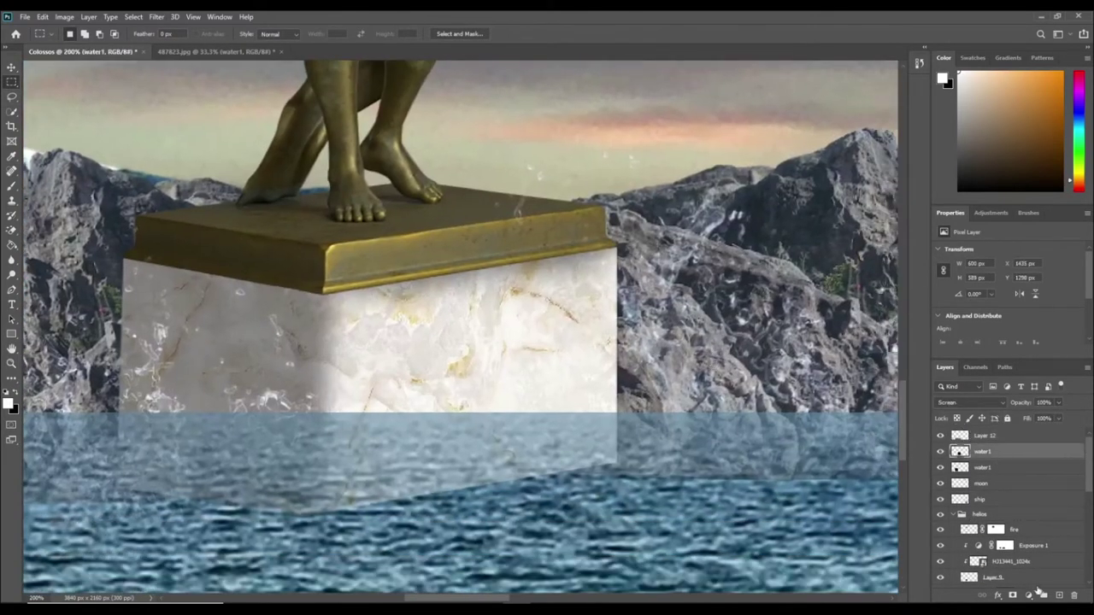
pyautogui.press('b')
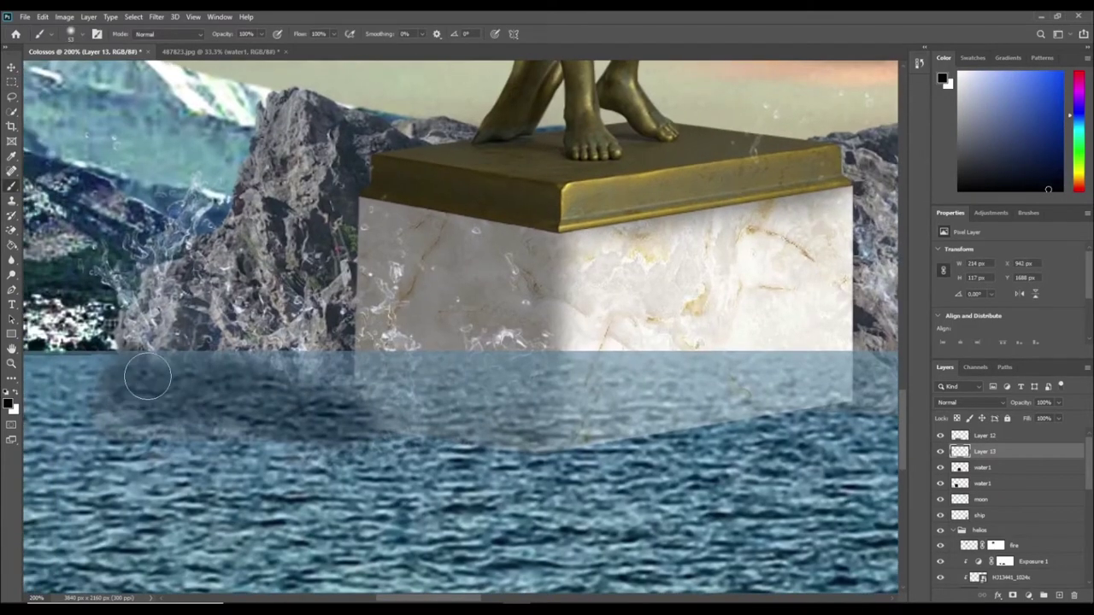
pyautogui.moveTo(94, 402); pyautogui.dragTo(550, 419)
pyautogui.hscroll(10, 551, 419)
pyautogui.moveTo(291, 397); pyautogui.dragTo(537, 396)
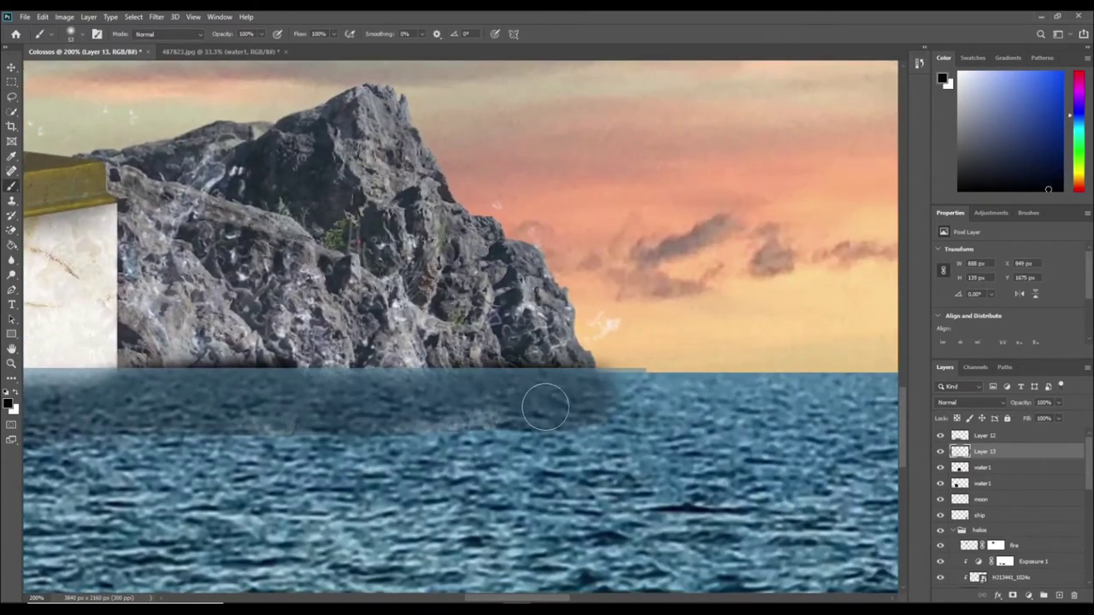
pyautogui.scroll(-2, 537, 396)
pyautogui.hotkey('ctrl', '-')
# - Set the Layer 12 shadow to 61% opacity and nudge it into place
pyautogui.click(984, 435)
pyautogui.press('v')
pyautogui.press('6')
pyautogui.press('1')
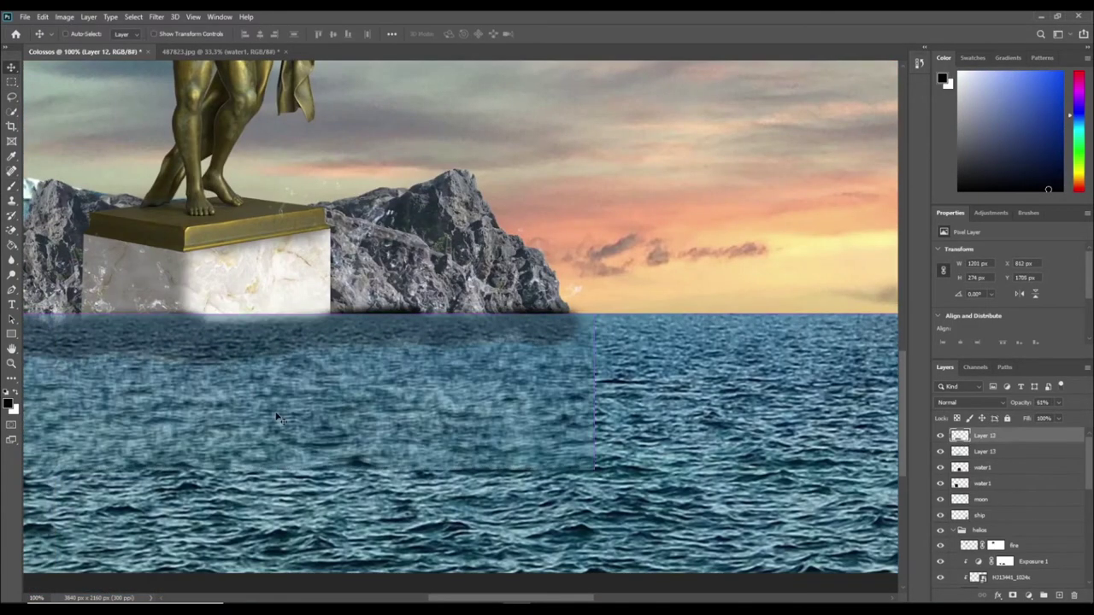
pyautogui.hotkey('ctrl', '-')
pyautogui.hotkey('ctrl', '-')
pyautogui.moveTo(367, 367); pyautogui.dragTo(366, 364)
# - Inspect the cliff and horizon with a rectangular selection, then deselect it
pyautogui.hotkey('ctrl', '+')
pyautogui.hotkey('ctrl', '+')
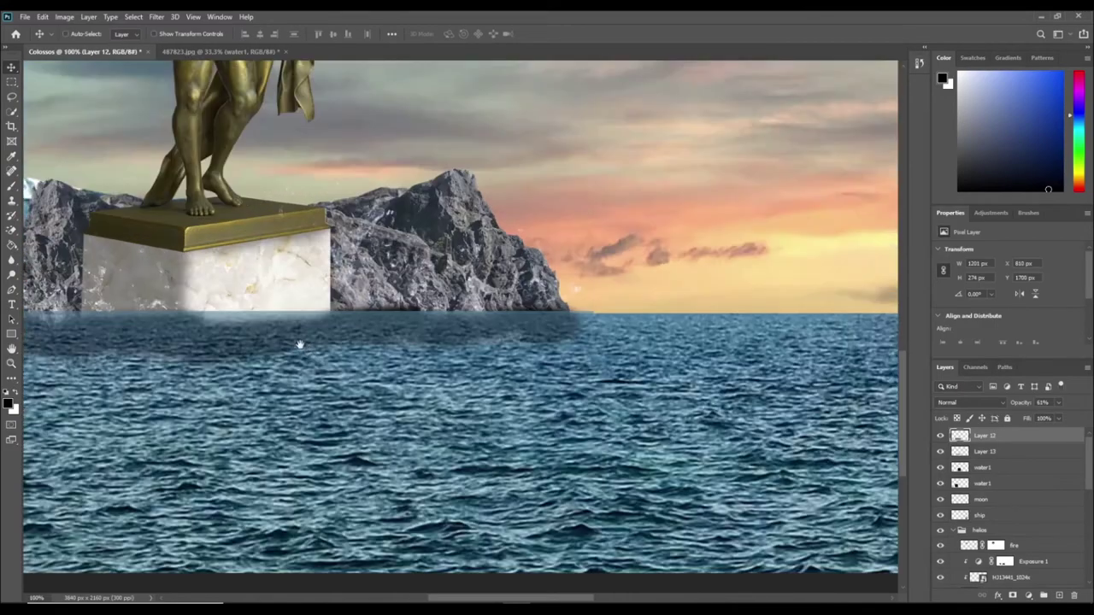
pyautogui.hotkey('ctrl', '+')
pyautogui.hotkey('ctrl', '+')
pyautogui.press('m')
pyautogui.moveTo(490, 331); pyautogui.dragTo(714, 279)
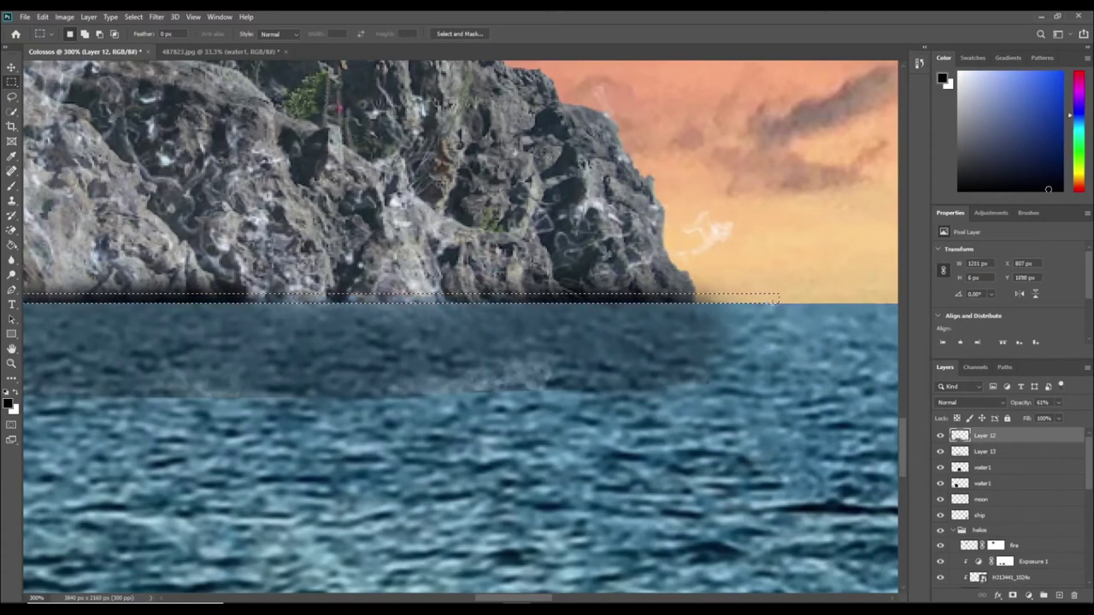
pyautogui.hotkey('ctrl', 'd')
pyautogui.hotkey('ctrl', '-')
pyautogui.hotkey('ctrl', '+')
# - Paint a dark shadow along the rock base on Layer 13
pyautogui.press('b')
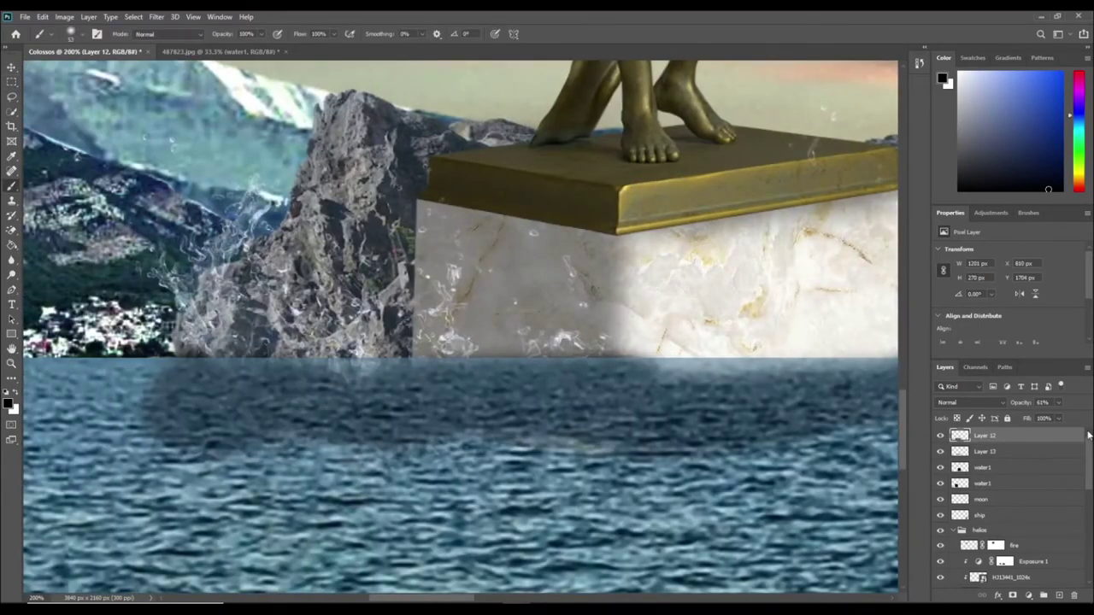
pyautogui.click(983, 451)
pyautogui.moveTo(175, 346); pyautogui.dragTo(414, 346)
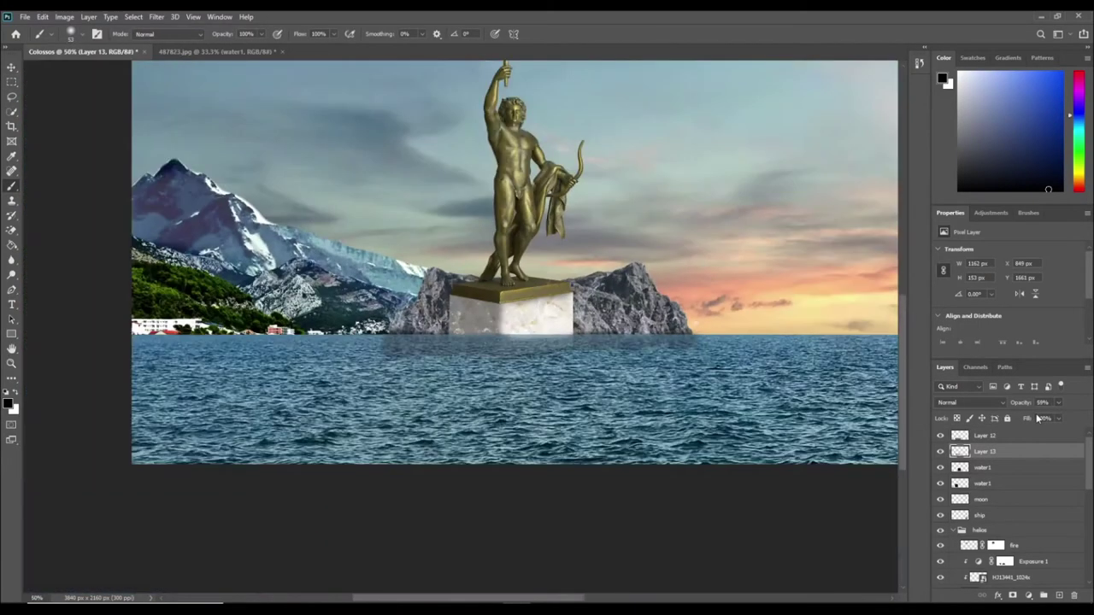
pyautogui.hotkey('ctrl', '-')
pyautogui.hotkey('ctrl', '-')
pyautogui.hotkey('ctrl', '-')
pyautogui.click(1004, 519)
pyautogui.hotkey('ctrl', '+')
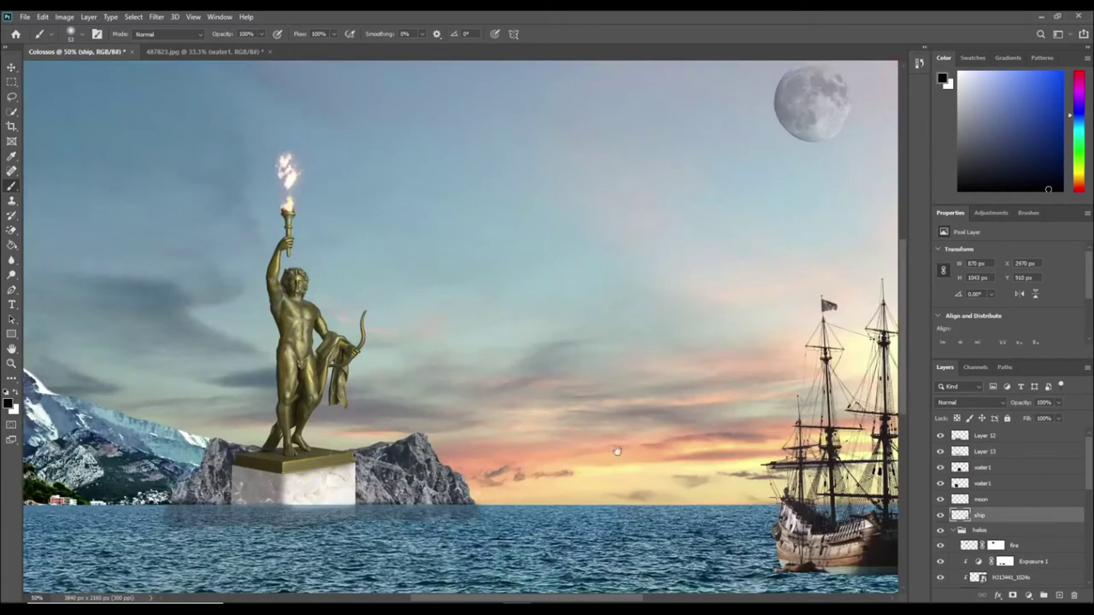
# - Flip and squash the ship copy beneath the original as its reflection
pyautogui.hscroll(3, 556, 410)
pyautogui.moveTo(658, 380); pyautogui.dragTo(368, 391)
pyautogui.hotkey('ctrl', 't')
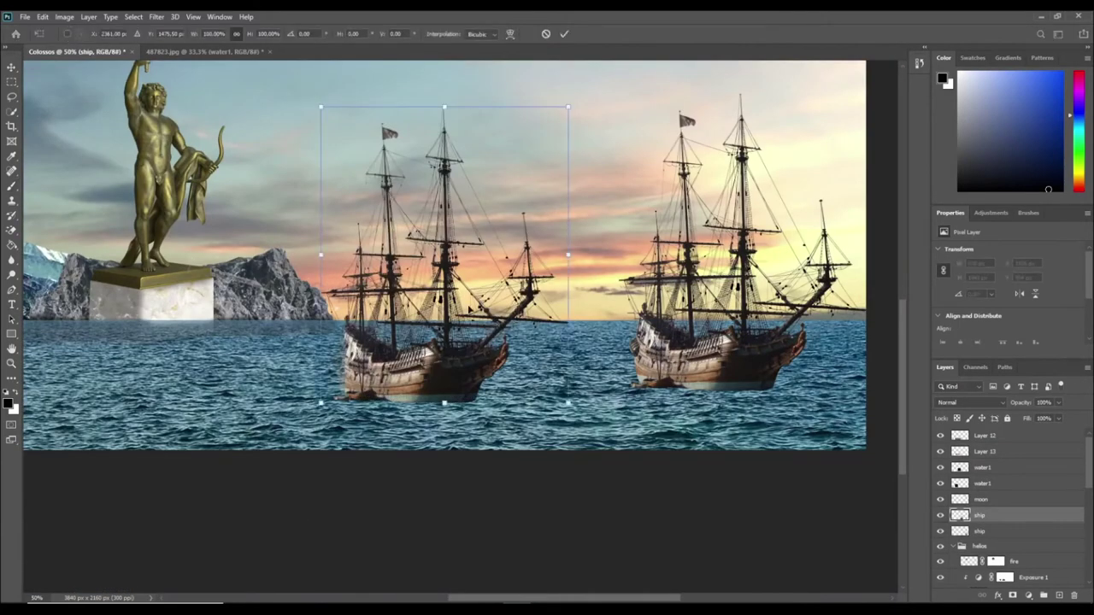
pyautogui.moveTo(436, 342)
pyautogui.mouseDown()
pyautogui.moveTo(483, 491)
pyautogui.moveTo(701, 483)
pyautogui.moveTo(812, 501)
pyautogui.mouseUp()
pyautogui.moveTo(841, 542); pyautogui.dragTo(861, 591)
pyautogui.press('Return')
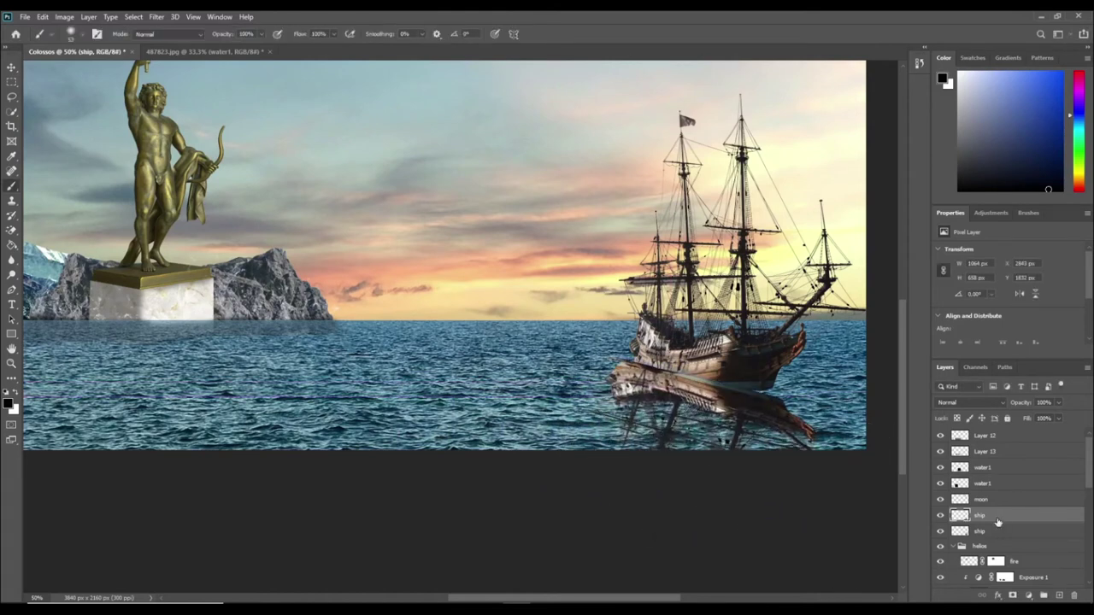
pyautogui.hotkey('ctrl', '[')
# - Group the reflection layer and warp it to follow the waves
pyautogui.hotkey('ctrl', 'g')
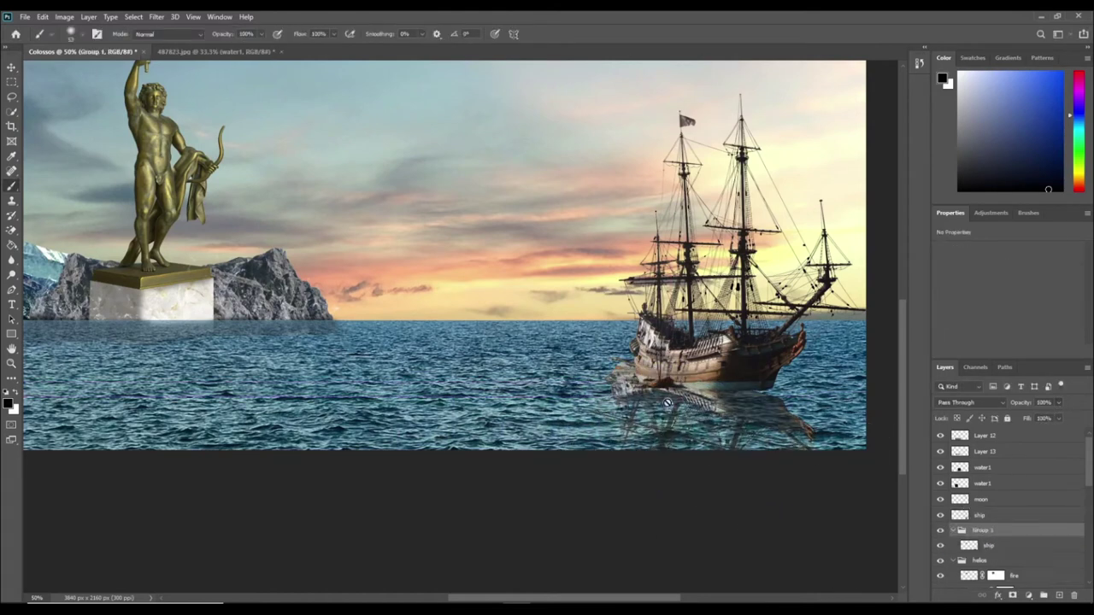
pyautogui.click(988, 545)
pyautogui.hotkey('ctrl', 't')
pyautogui.click(510, 34)
pyautogui.moveTo(666, 427)
pyautogui.mouseDown()
pyautogui.moveTo(708, 422)
pyautogui.moveTo(630, 470)
pyautogui.mouseUp()
pyautogui.press('Return')
# - Move the original ship into Group 1 and darken it with exposure -2.72
pyautogui.moveTo(970, 515); pyautogui.dragTo(974, 536)
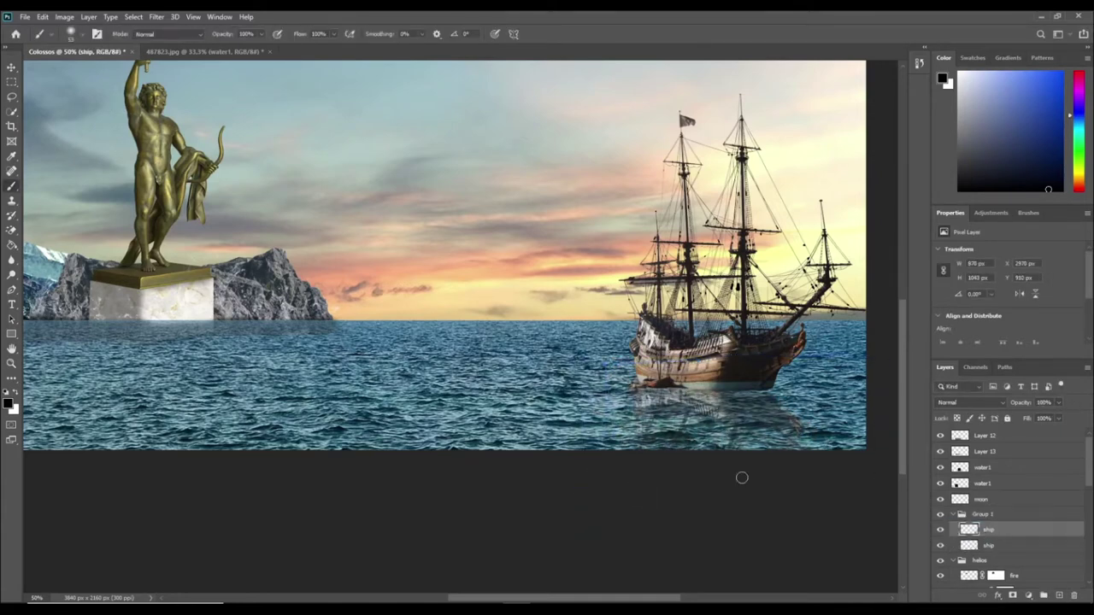
pyautogui.scroll(-1, 740, 476)
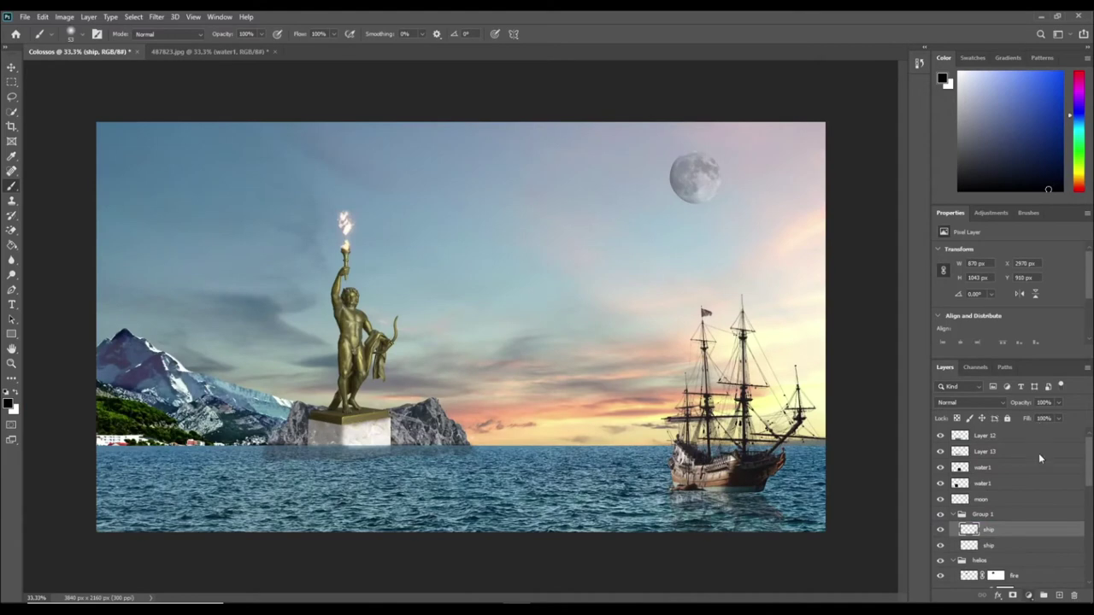
pyautogui.moveTo(982, 276); pyautogui.dragTo(980, 278)
pyautogui.hotkey('ctrl', '+')
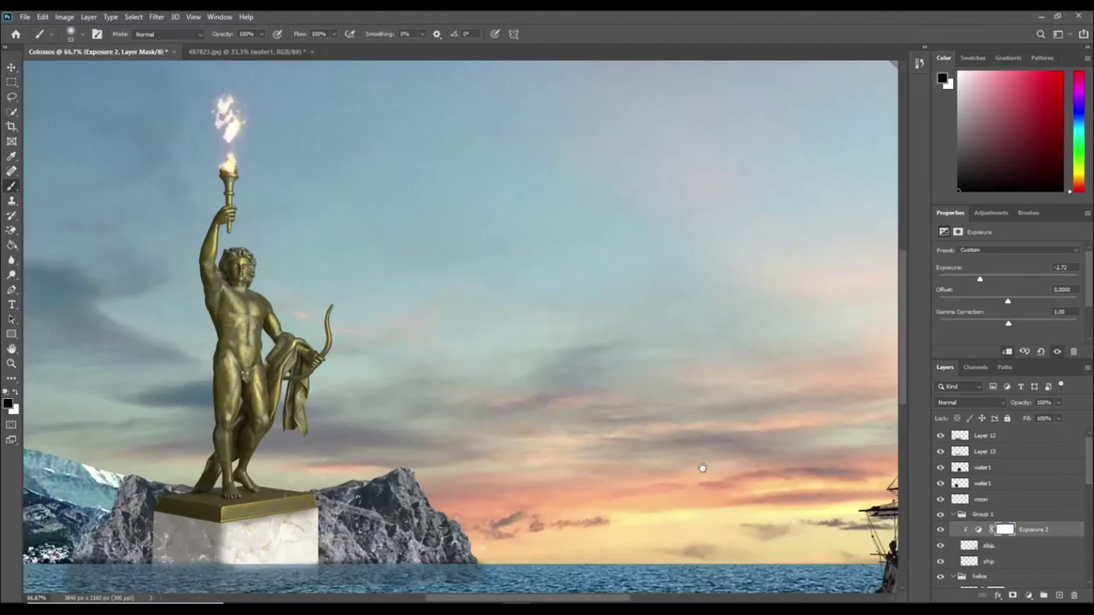
# - Mask the exposure off the ship's bow, masts and hull, then collapse Group 1
pyautogui.moveTo(623, 383)
pyautogui.mouseDown()
pyautogui.moveTo(546, 312)
pyautogui.moveTo(469, 316)
pyautogui.mouseUp()
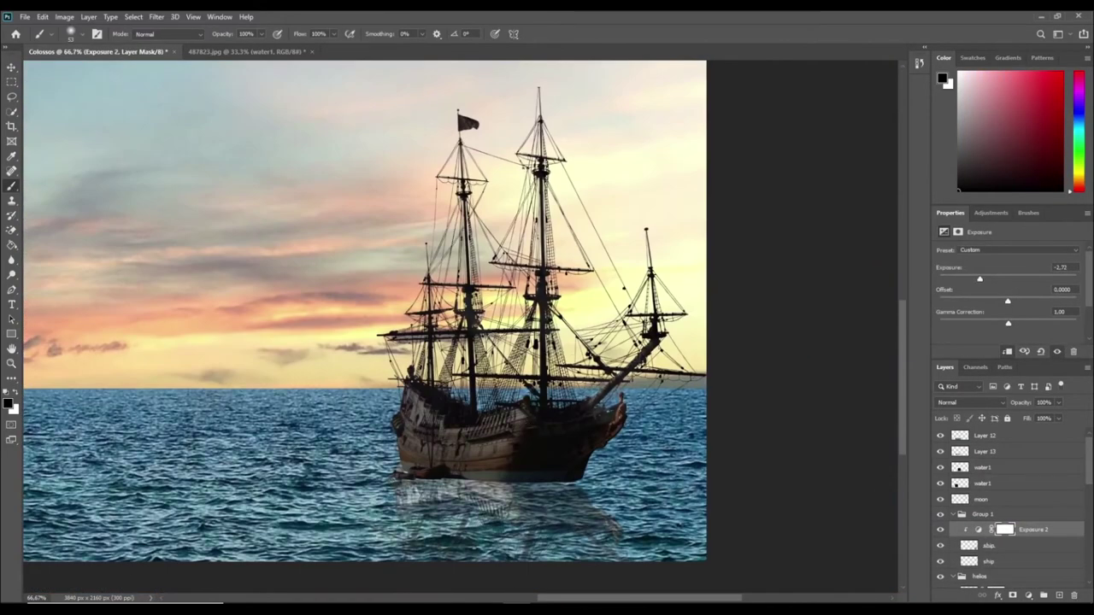
pyautogui.moveTo(530, 402)
pyautogui.mouseDown()
pyautogui.moveTo(436, 389)
pyautogui.moveTo(594, 446)
pyautogui.mouseUp()
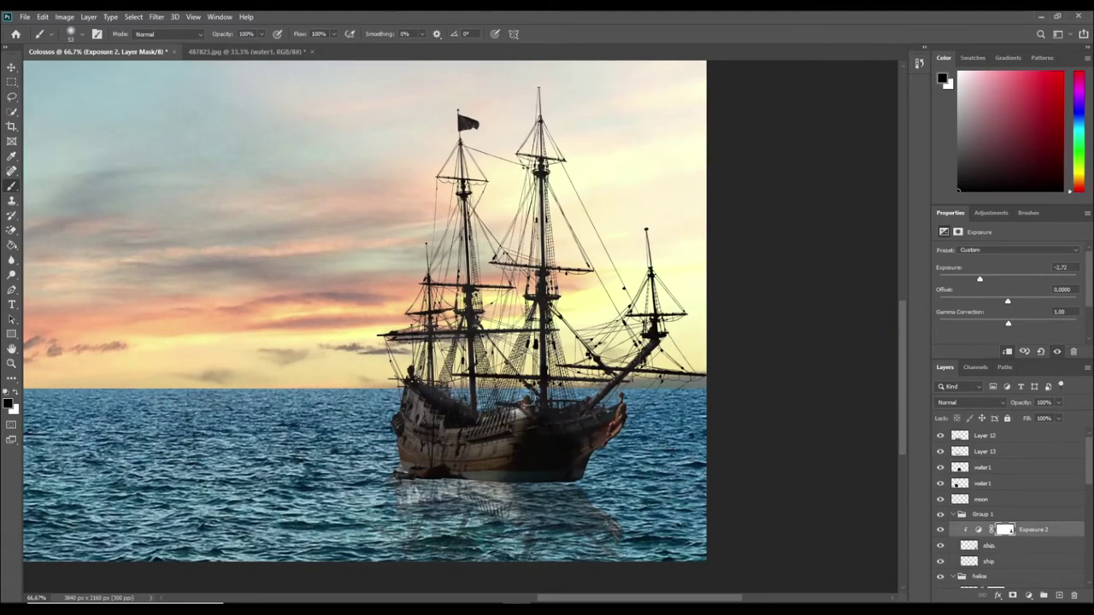
pyautogui.hotkey('ctrl', '-')
pyautogui.hotkey('ctrl', '-')
pyautogui.hotkey('ctrl', '-')
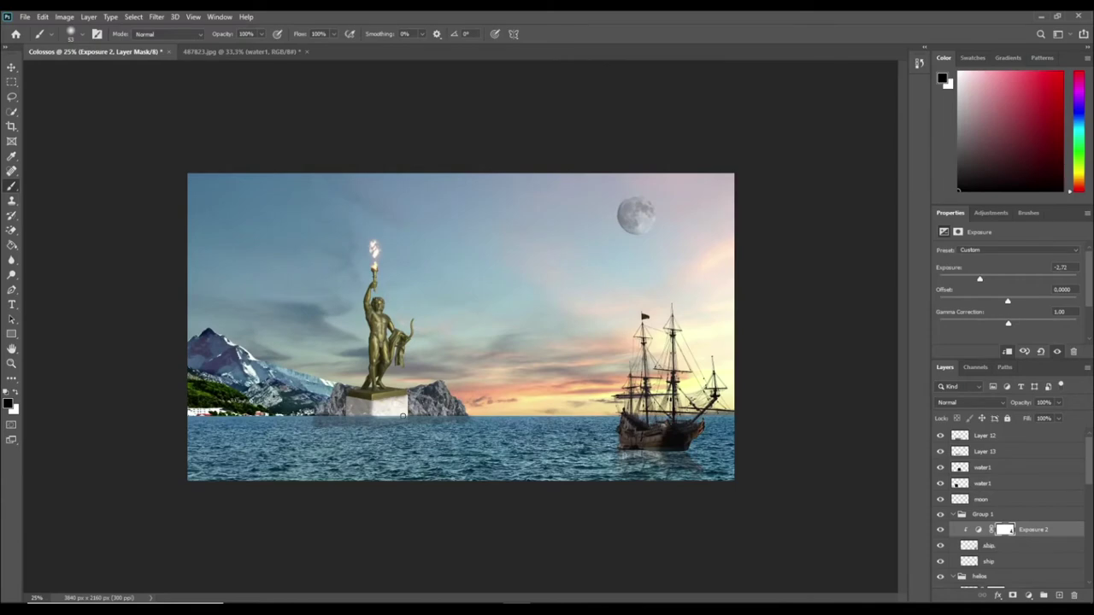
pyautogui.scroll(2, 403, 415)
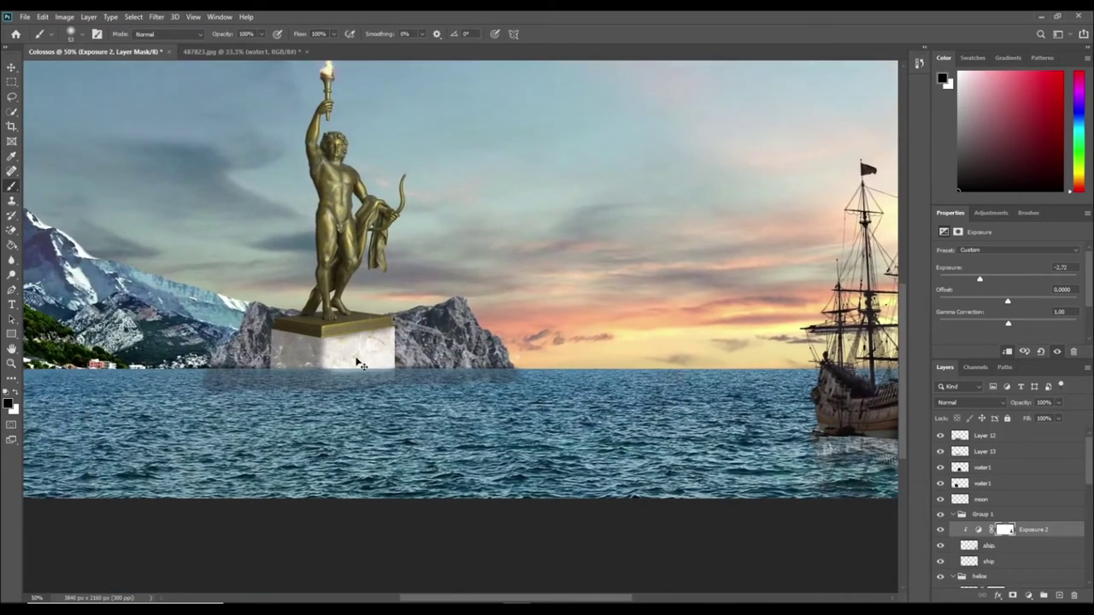
pyautogui.scroll(-1, 461, 419)
pyautogui.scroll(-1, 511, 440)
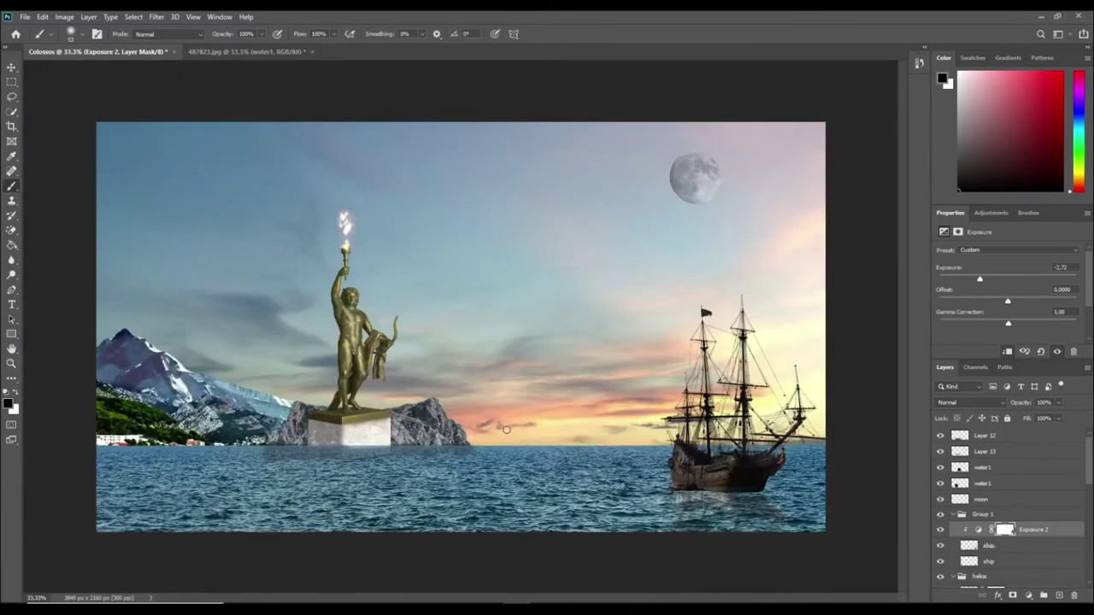
pyautogui.click(952, 516)
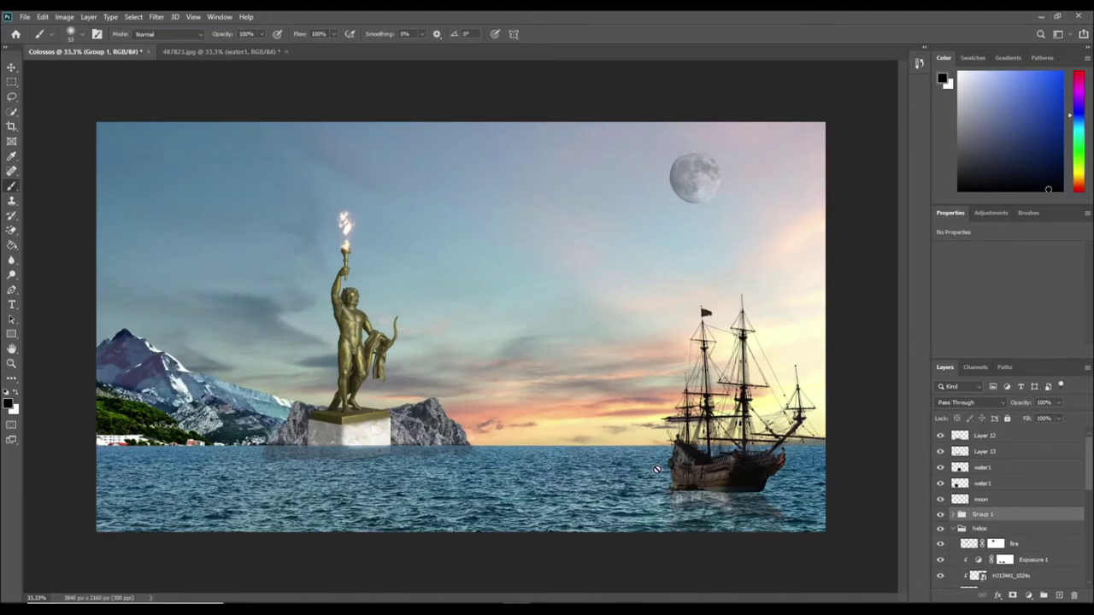
pyautogui.click(998, 439)
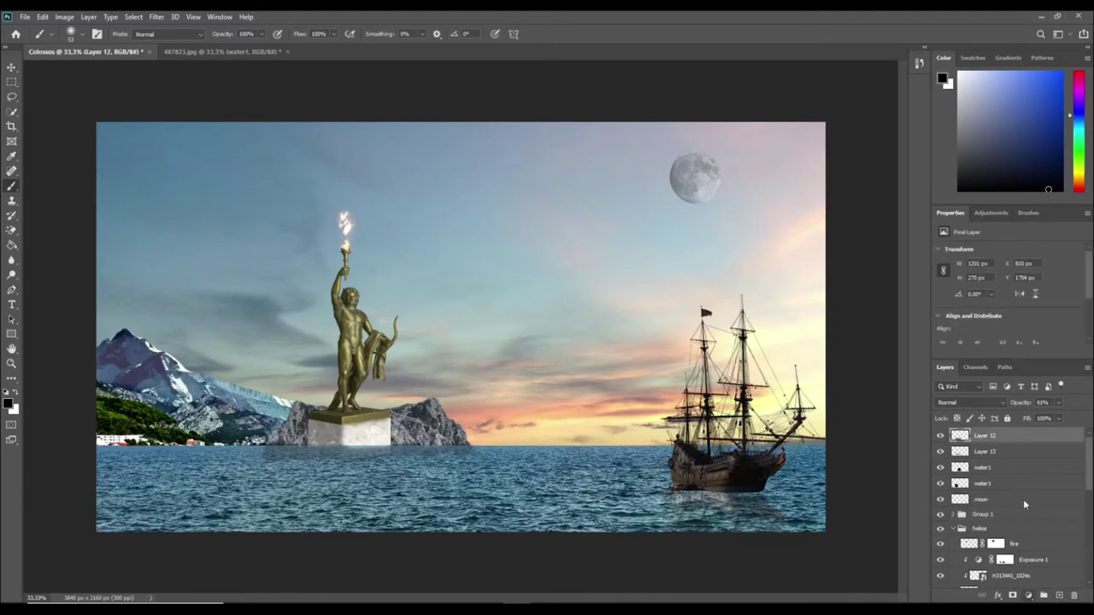
# - Add a Color Balance above Layer 12 with midtones +32, -29, -40
pyautogui.hotkey('ctrl', 'b')
pyautogui.moveTo(992, 276)
pyautogui.mouseDown()
pyautogui.moveTo(1015, 276)
pyautogui.moveTo(970, 295)
pyautogui.moveTo(1005, 277)
pyautogui.mouseUp()
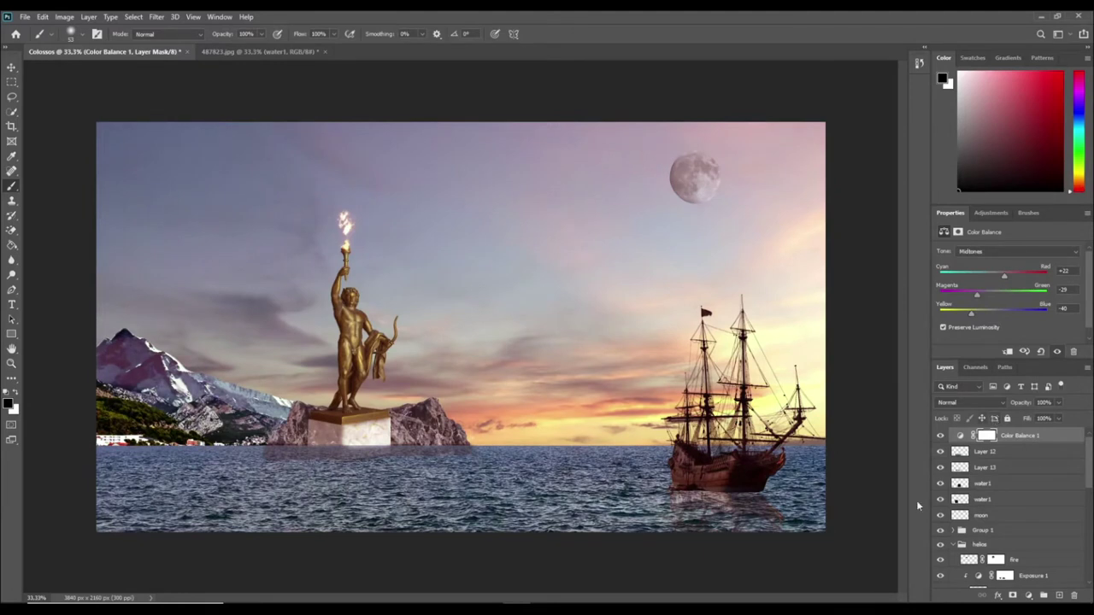
pyautogui.click(983, 451)
# - Group the two Color Fill 1 layers into Group 2
pyautogui.scroll(-3, 987, 519)
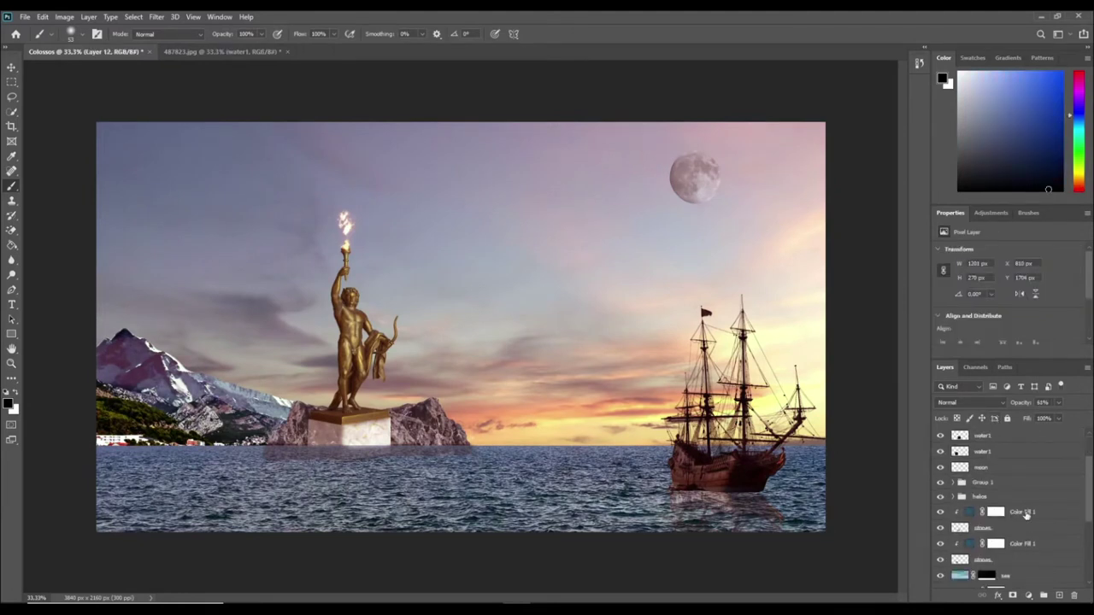
pyautogui.click(1021, 511)
pyautogui.keyDown('ctrl'); pyautogui.click(1021, 543); pyautogui.keyUp('ctrl')
pyautogui.hotkey('ctrl', 'g')
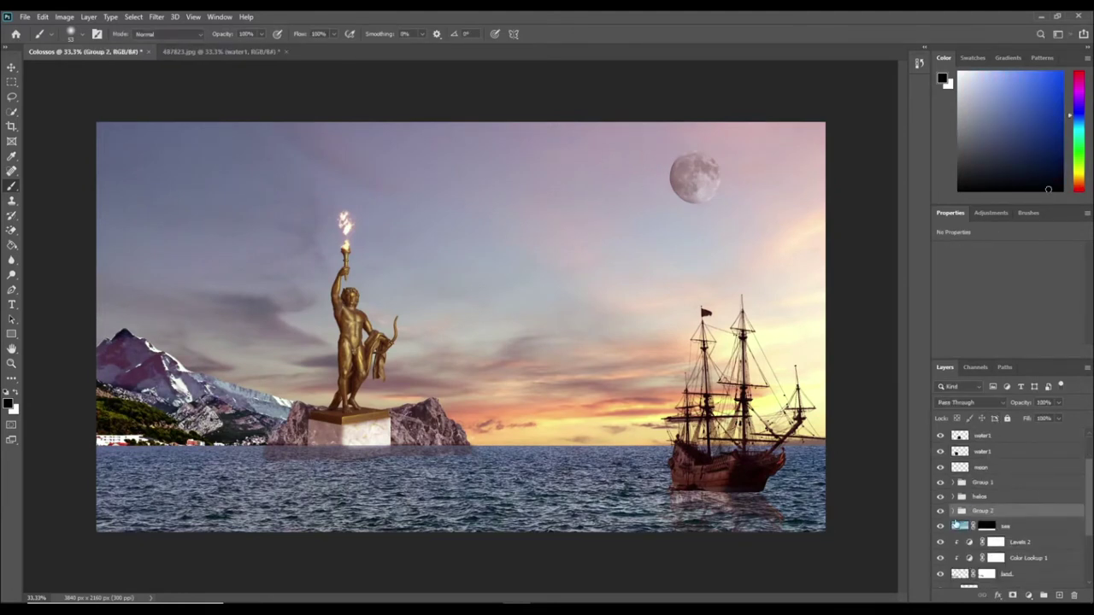
# - Add an orange Color Fill clipped to the stones layer in Group 2
pyautogui.click(1026, 526)
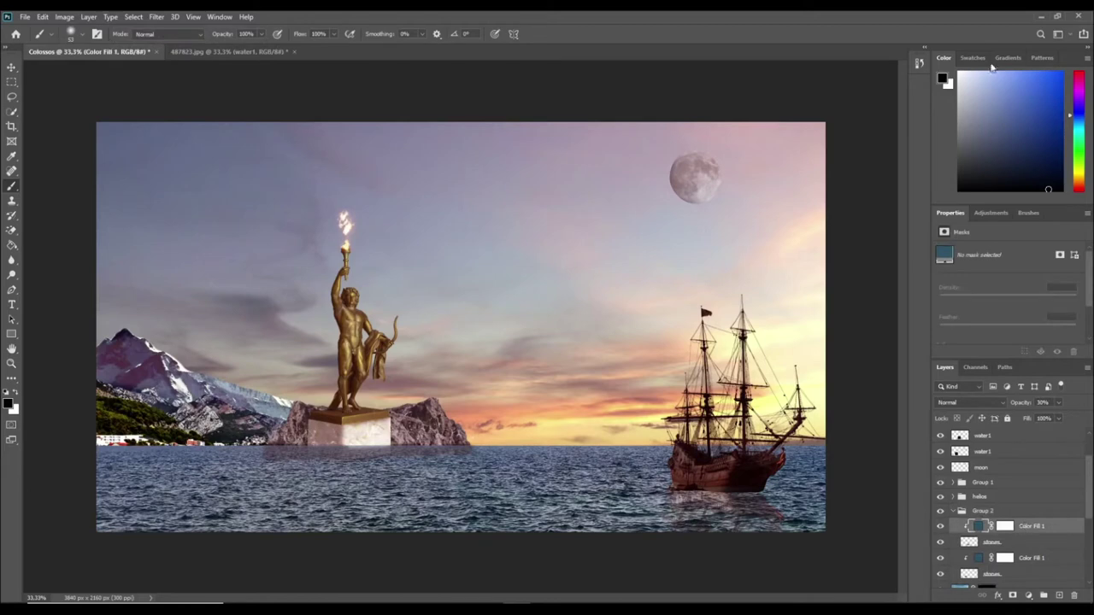
pyautogui.click(1028, 595)
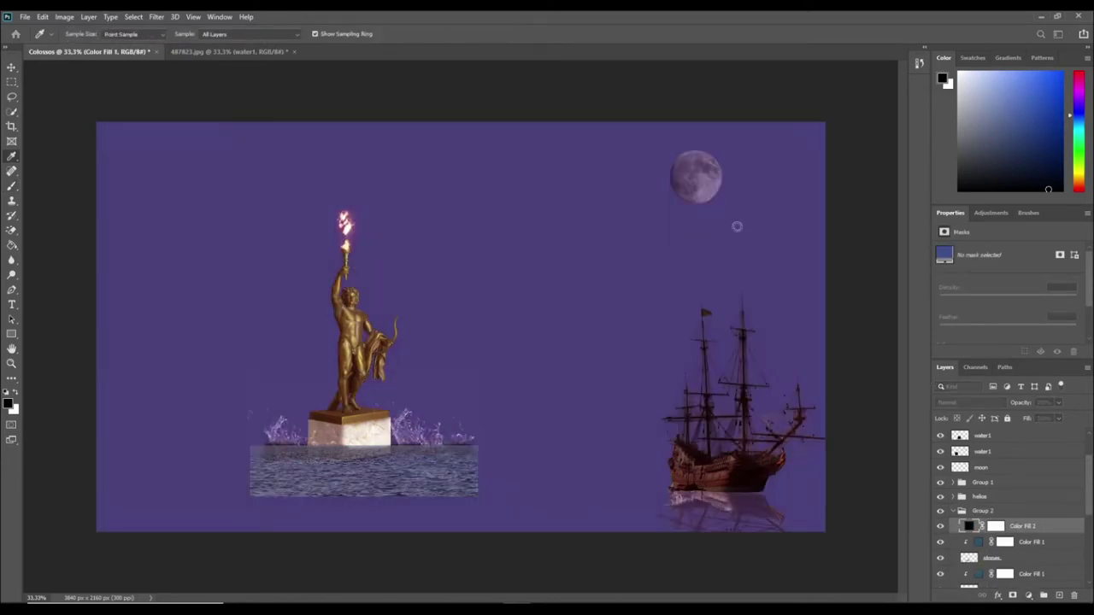
pyautogui.press('Escape')
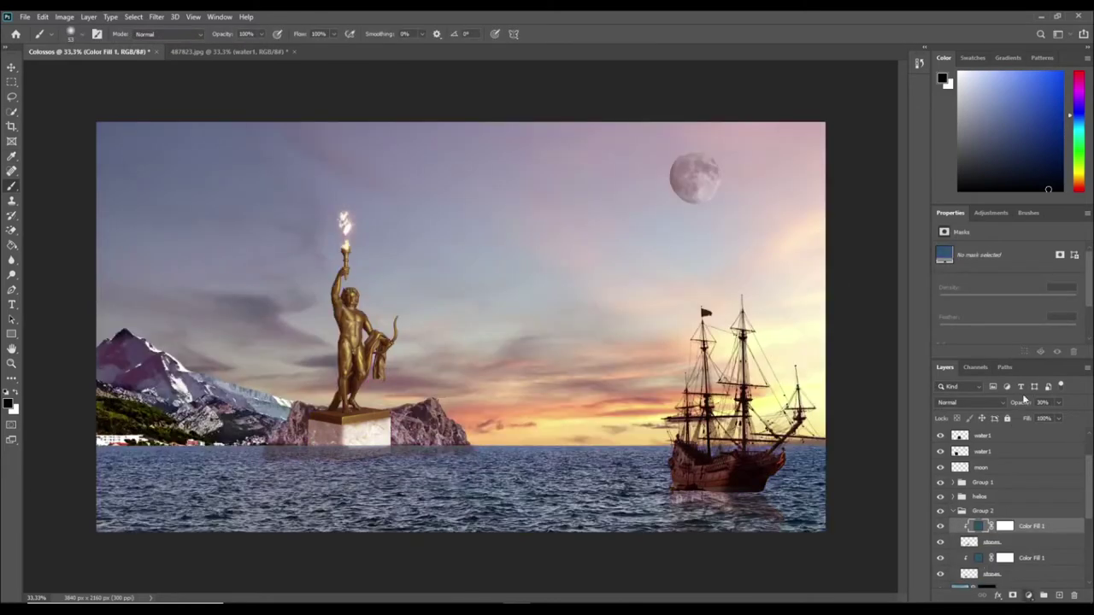
pyautogui.click(1028, 596)
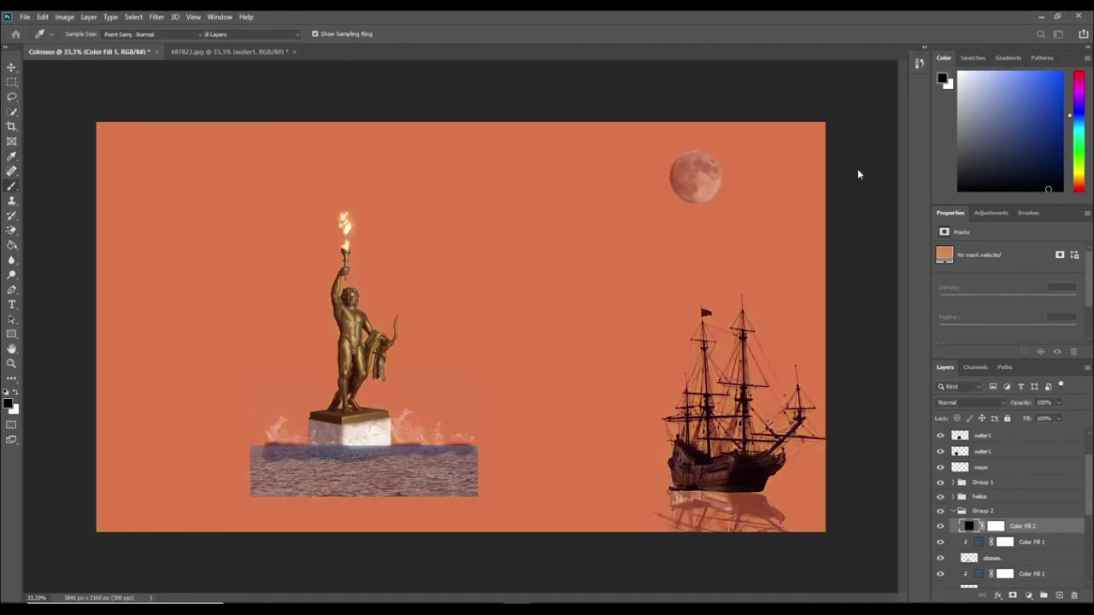
pyautogui.press('Return')
pyautogui.hotkey('ctrl', 'alt', 'g')
pyautogui.scroll(5, 581, 259)
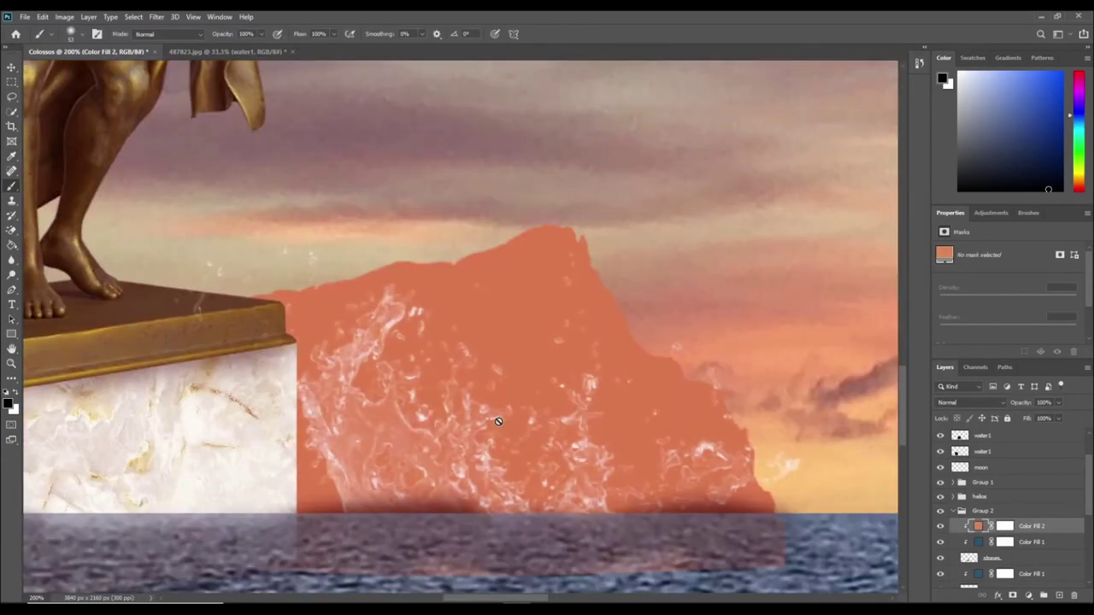
pyautogui.click(1005, 526)
# - Mask the orange tint off most of the rock face and lower its opacity
pyautogui.moveTo(307, 290); pyautogui.dragTo(376, 402)
pyautogui.moveTo(325, 325); pyautogui.dragTo(752, 495)
pyautogui.moveTo(410, 256); pyautogui.dragTo(717, 461)
pyautogui.moveTo(393, 274)
pyautogui.mouseDown()
pyautogui.moveTo(377, 499)
pyautogui.moveTo(599, 282)
pyautogui.mouseUp()
pyautogui.moveTo(632, 359); pyautogui.dragTo(684, 555)
pyautogui.moveTo(581, 556); pyautogui.dragTo(342, 555)
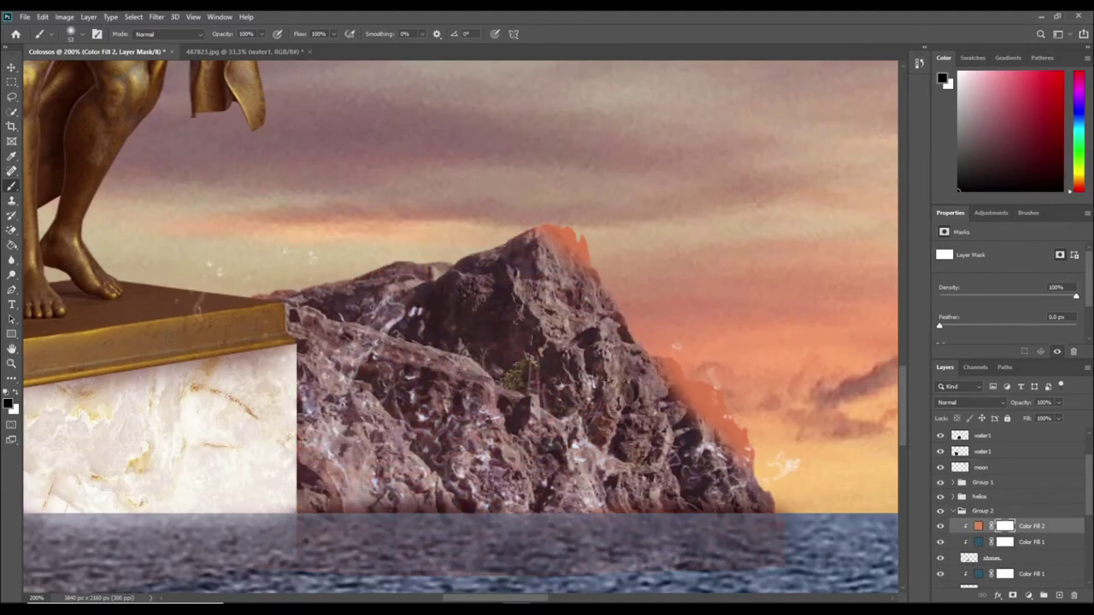
pyautogui.moveTo(1058, 402); pyautogui.dragTo(1044, 418)
pyautogui.moveTo(565, 259); pyautogui.dragTo(599, 244)
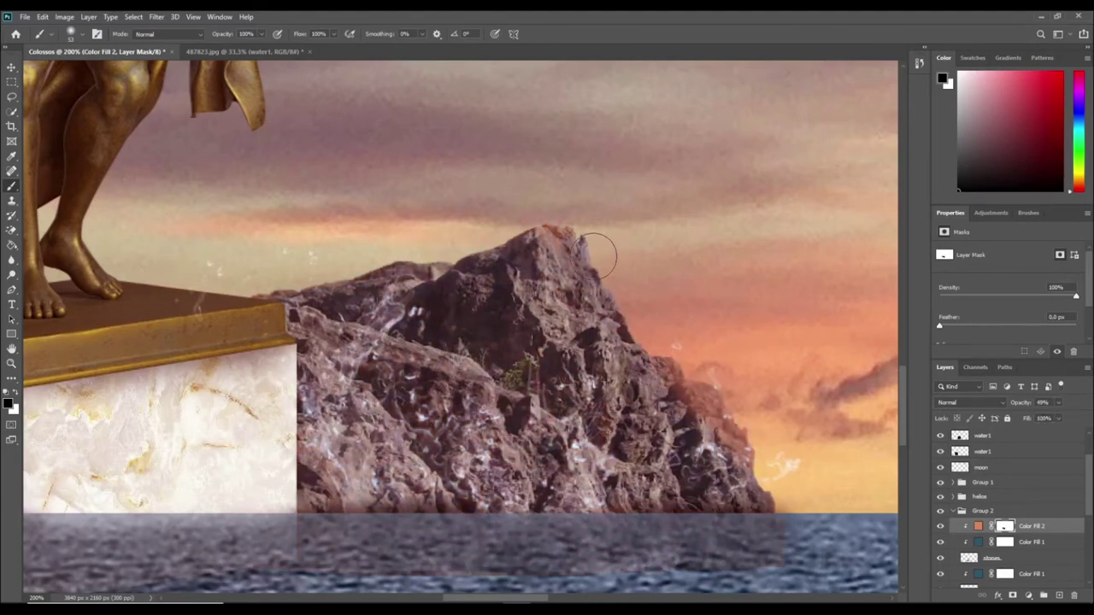
# - Paint the orange glow back along the rock ridge
pyautogui.press('x')
pyautogui.moveTo(344, 350); pyautogui.dragTo(528, 415)
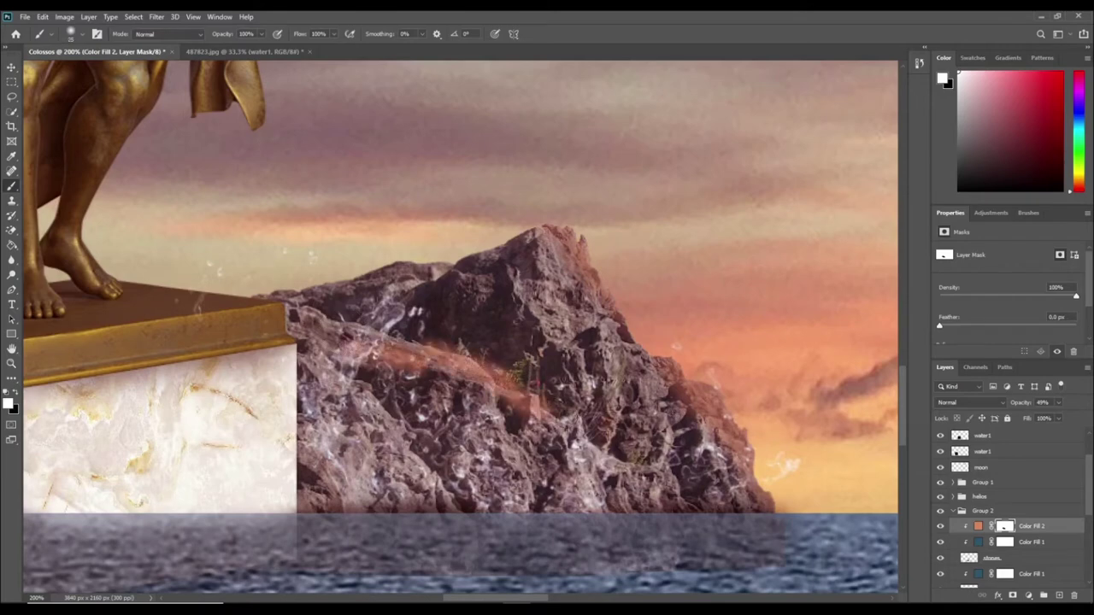
pyautogui.press('x')
pyautogui.moveTo(348, 348); pyautogui.dragTo(435, 358)
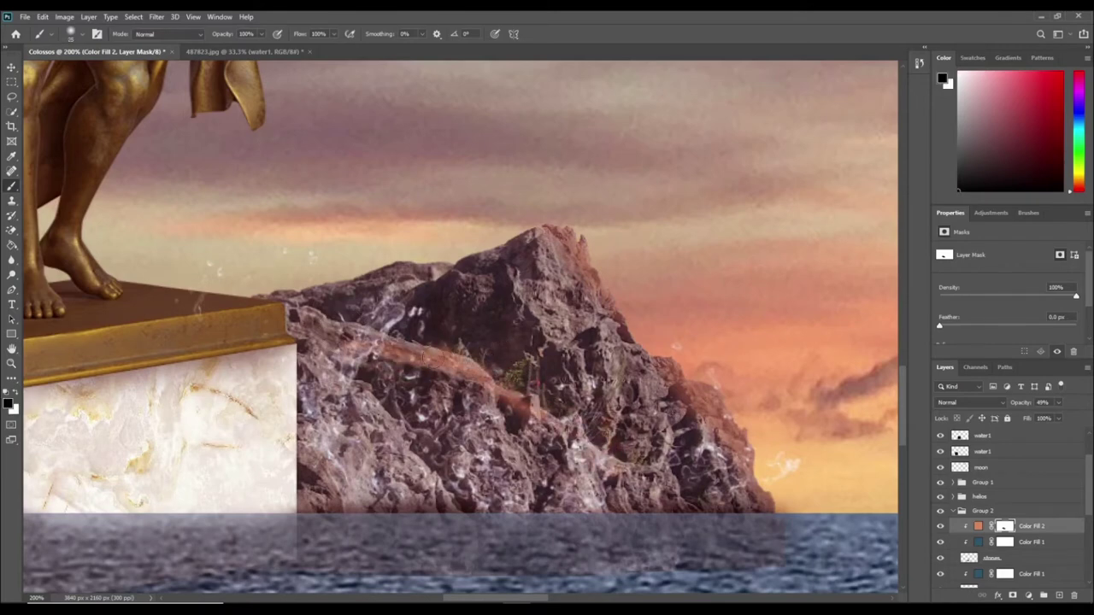
pyautogui.press('x')
pyautogui.hotkey('ctrl', '+')
pyautogui.moveTo(239, 337); pyautogui.dragTo(487, 386)
pyautogui.press('x')
pyautogui.press('x')
pyautogui.scroll(-5, 573, 406)
pyautogui.hscroll(3, 572, 406)
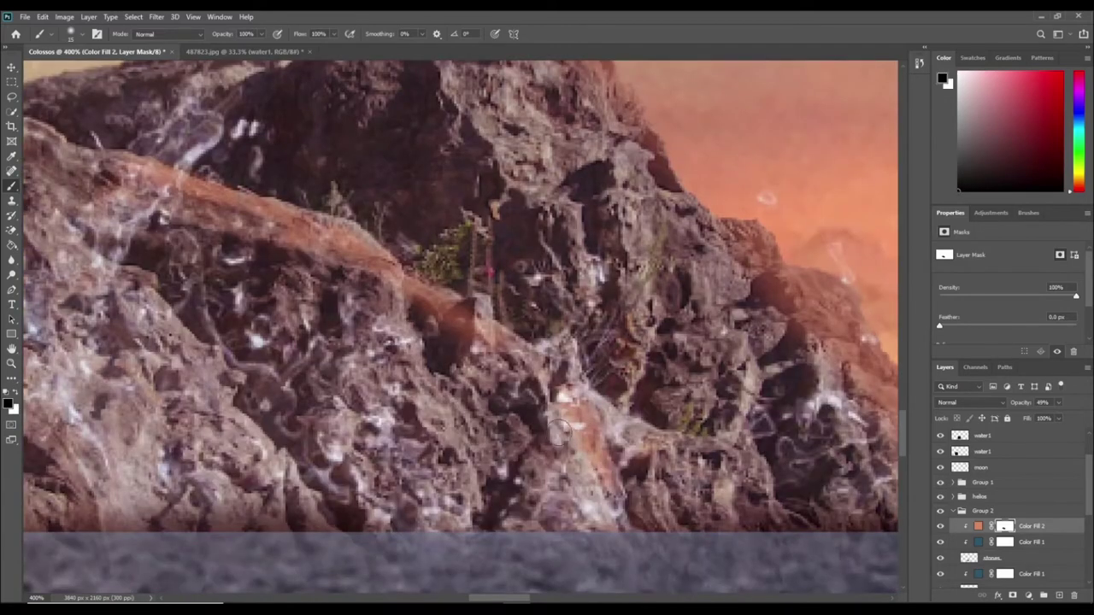
pyautogui.hscroll(3, 684, 444)
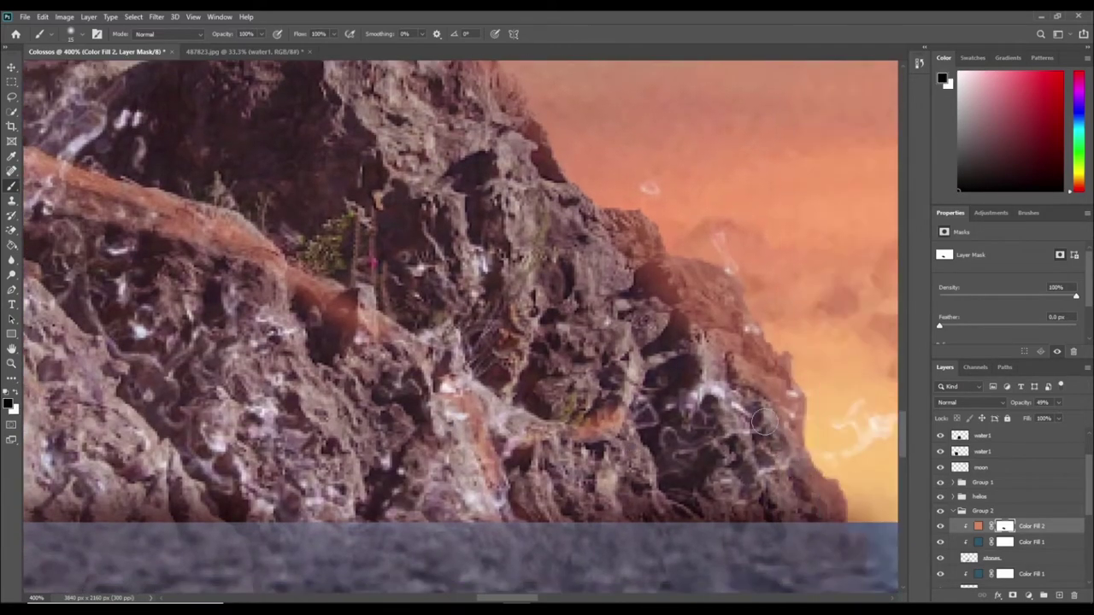
# - Add and trim orange glow on the peak's left slope
pyautogui.press('x')
pyautogui.scroll(10, 581, 273)
pyautogui.press('x')
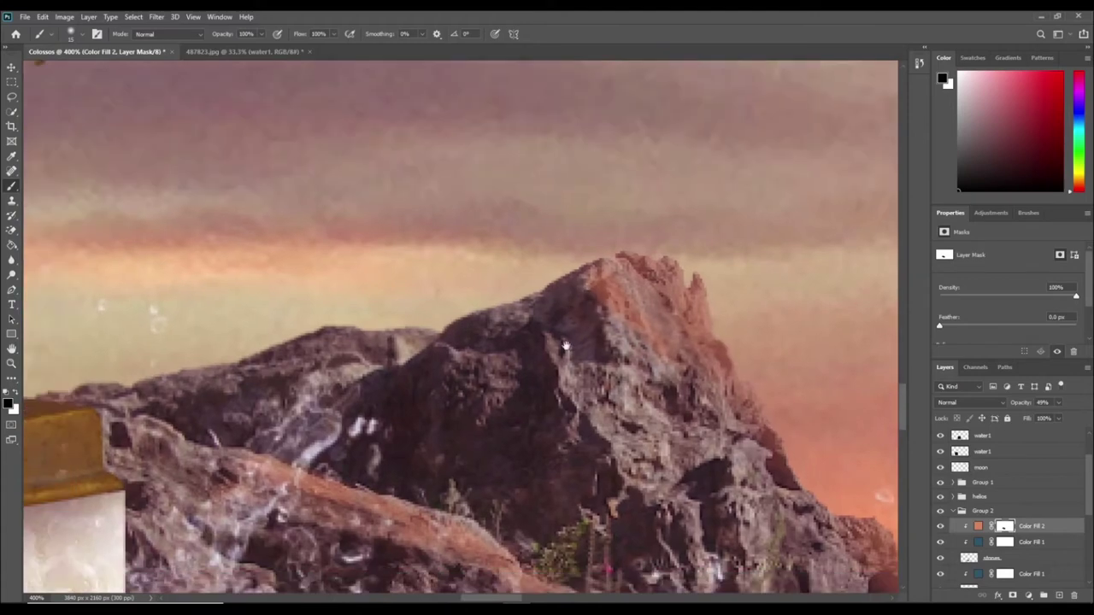
pyautogui.hscroll(-2, 580, 273)
pyautogui.moveTo(580, 272); pyautogui.dragTo(598, 342)
pyautogui.press('x')
pyautogui.moveTo(547, 295); pyautogui.dragTo(576, 352)
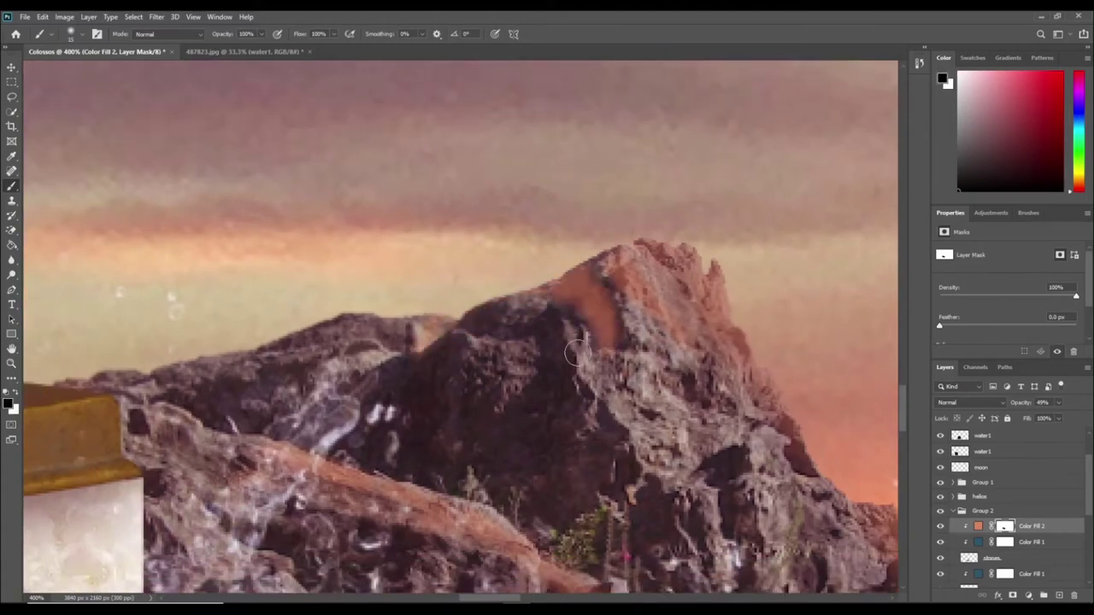
pyautogui.hotkey('ctrl', '0')
pyautogui.hotkey('ctrl', '1')
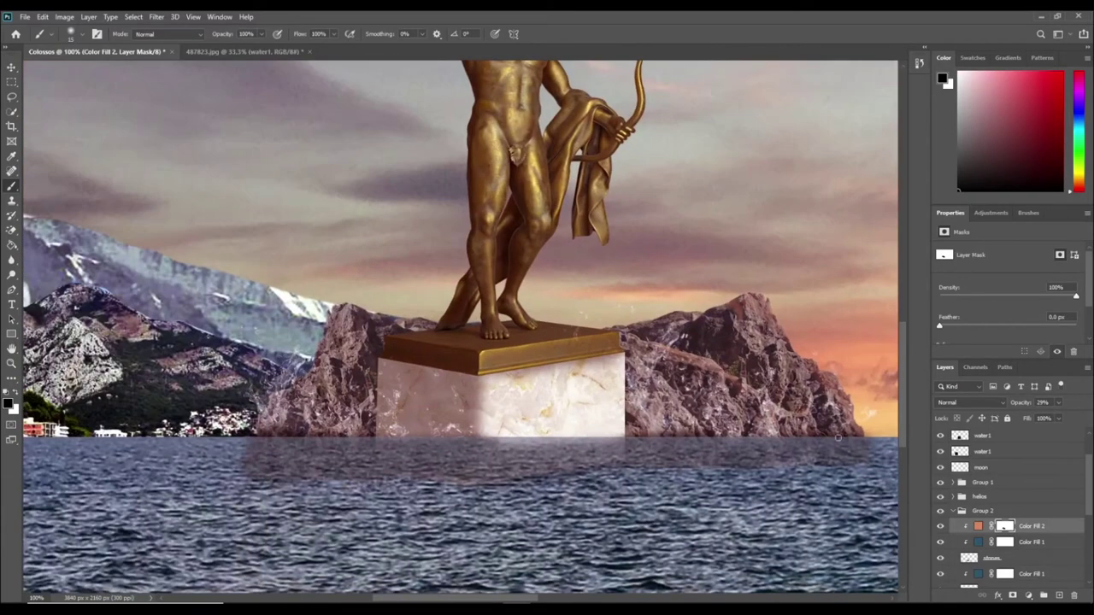
pyautogui.scroll(-1, 1005, 553)
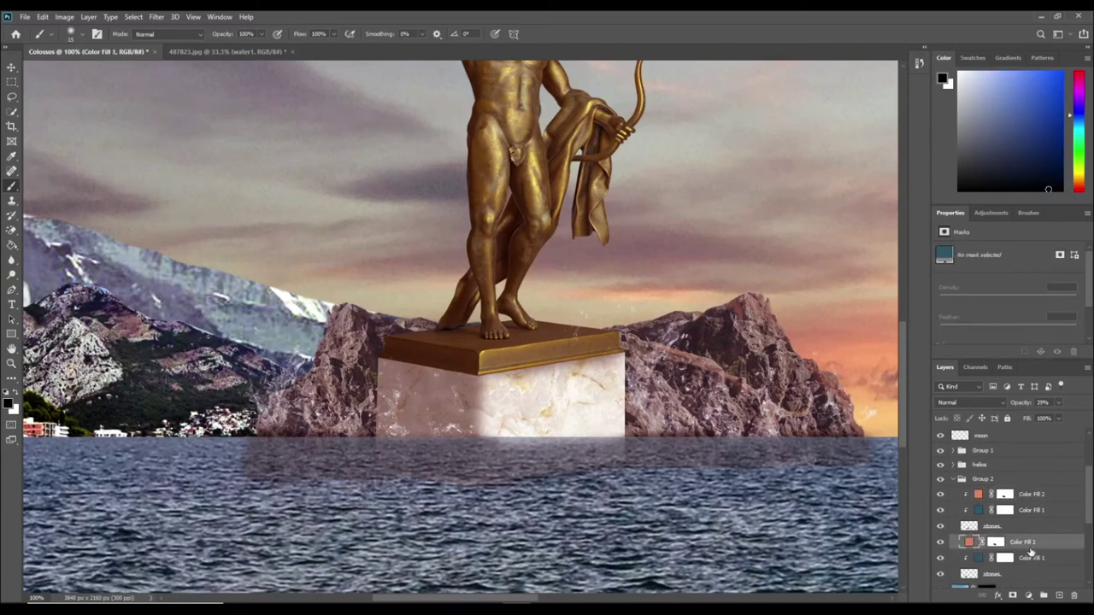
# - Duplicate the orange tint and mask it off the left rock
pyautogui.moveTo(1005, 494); pyautogui.dragTo(1024, 545)
pyautogui.scroll(1, 256, 384)
pyautogui.click(1004, 541)
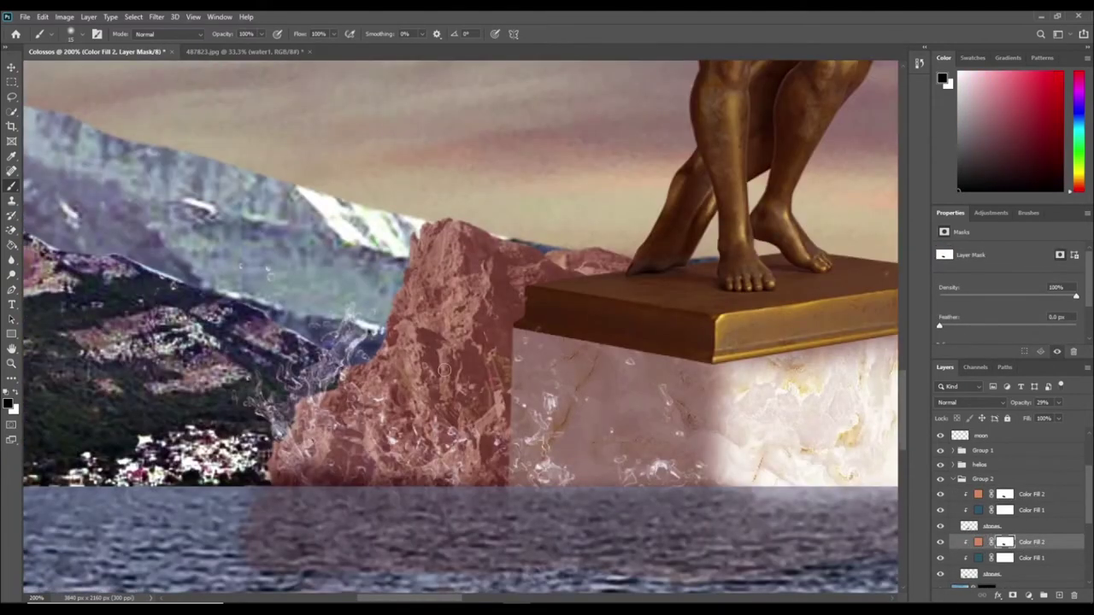
pyautogui.press('x')
pyautogui.moveTo(530, 359); pyautogui.dragTo(316, 441)
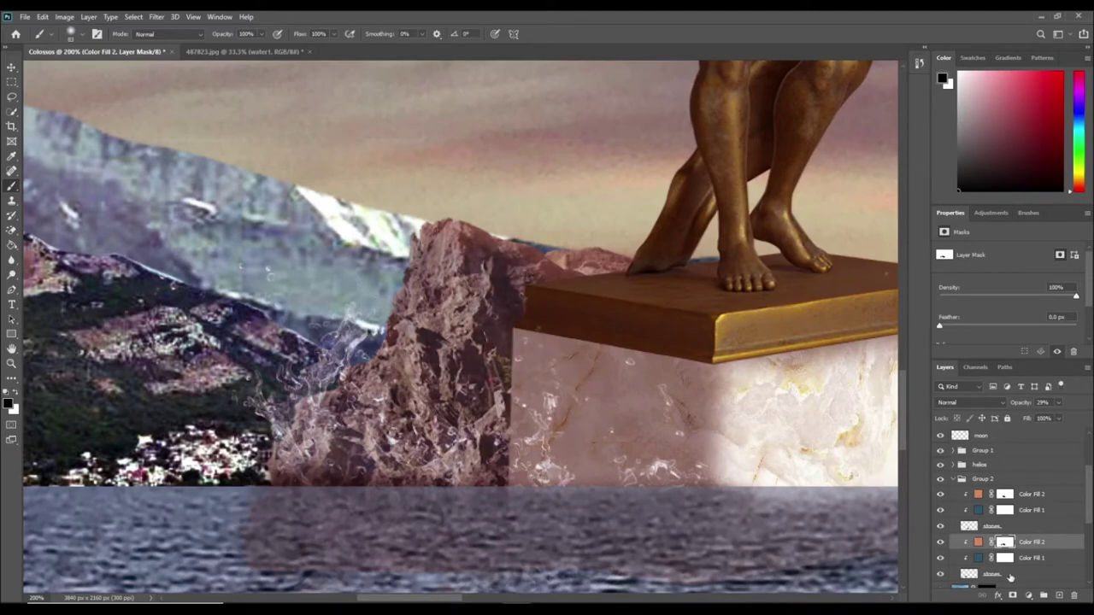
# - Darken the left rock with a clipped Exposure 3, restoring some lit areas
pyautogui.click(1028, 596)
pyautogui.click(1008, 316)
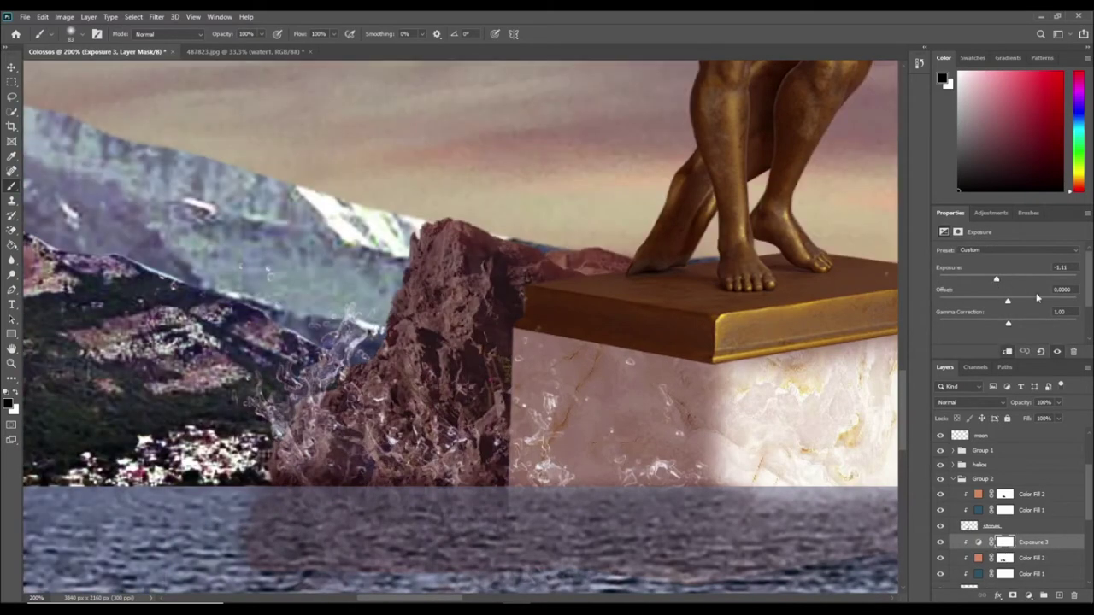
pyautogui.moveTo(1008, 278); pyautogui.dragTo(987, 279)
pyautogui.moveTo(446, 472)
pyautogui.mouseDown()
pyautogui.moveTo(385, 359)
pyautogui.moveTo(445, 257)
pyautogui.moveTo(389, 489)
pyautogui.mouseUp()
pyautogui.moveTo(815, 473); pyautogui.dragTo(320, 460)
# - Darken the right rock with a clipped Exposure 4 at -2.06, masking lit areas
pyautogui.click(1028, 596)
pyautogui.click(1022, 444)
pyautogui.moveTo(1008, 301); pyautogui.dragTo(990, 278)
pyautogui.moveTo(1011, 302); pyautogui.dragTo(1009, 304)
pyautogui.moveTo(658, 299)
pyautogui.mouseDown()
pyautogui.moveTo(803, 358)
pyautogui.moveTo(683, 256)
pyautogui.moveTo(556, 372)
pyautogui.mouseUp()
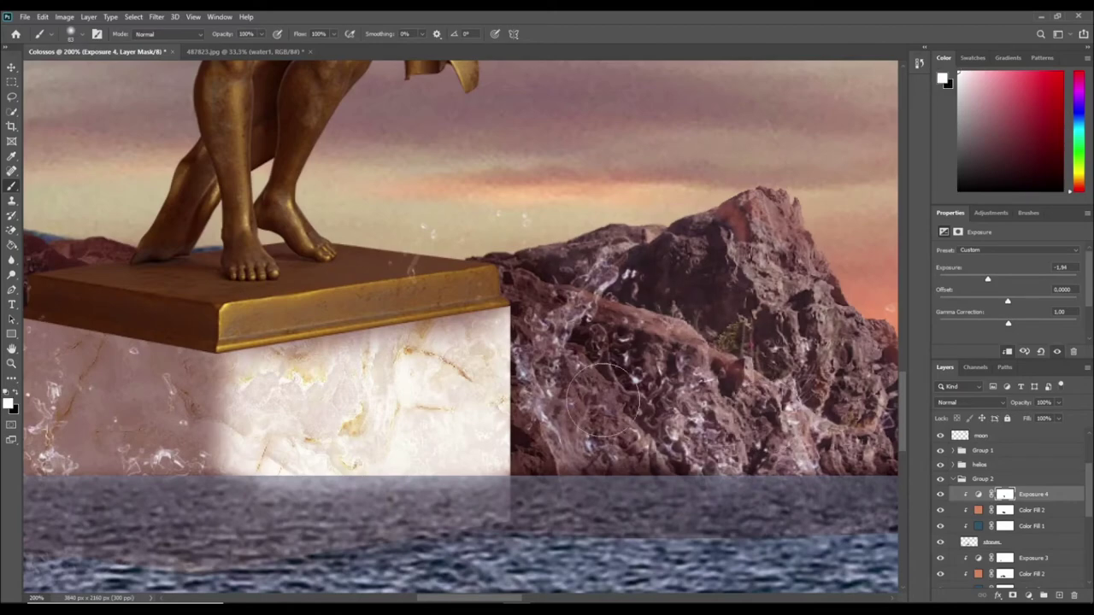
pyautogui.moveTo(988, 279); pyautogui.dragTo(976, 278)
pyautogui.press('x')
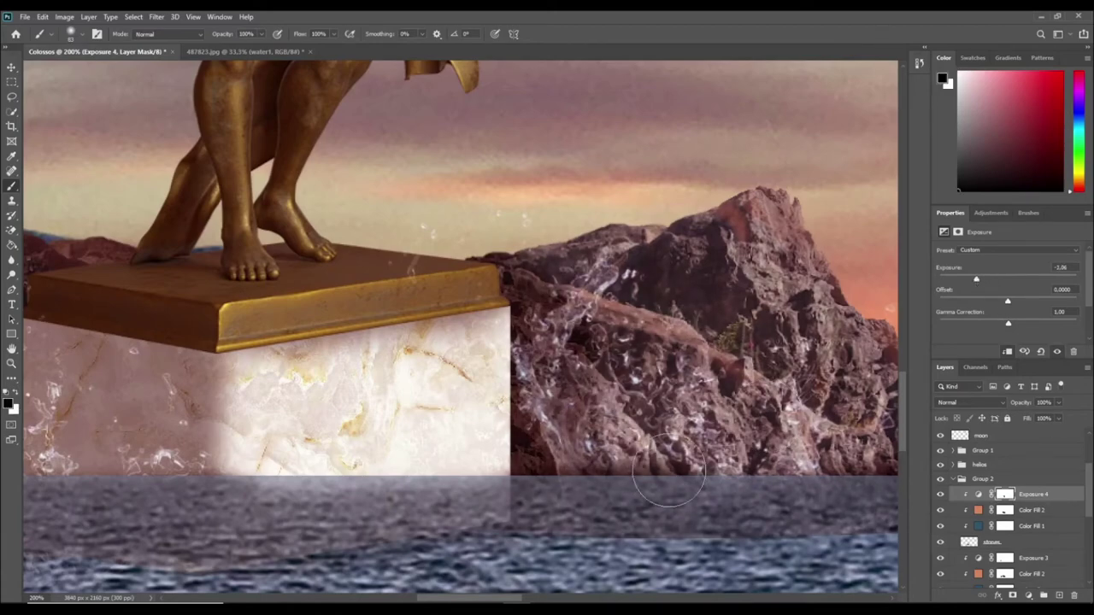
pyautogui.scroll(-5, 517, 365)
pyautogui.scroll(3, 484, 367)
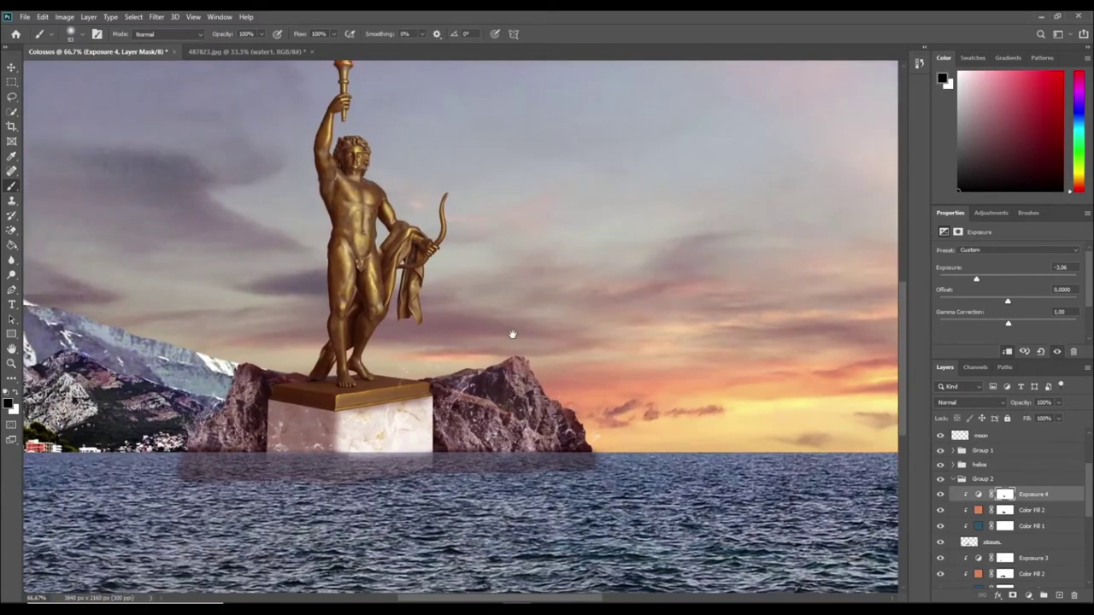
pyautogui.click(951, 479)
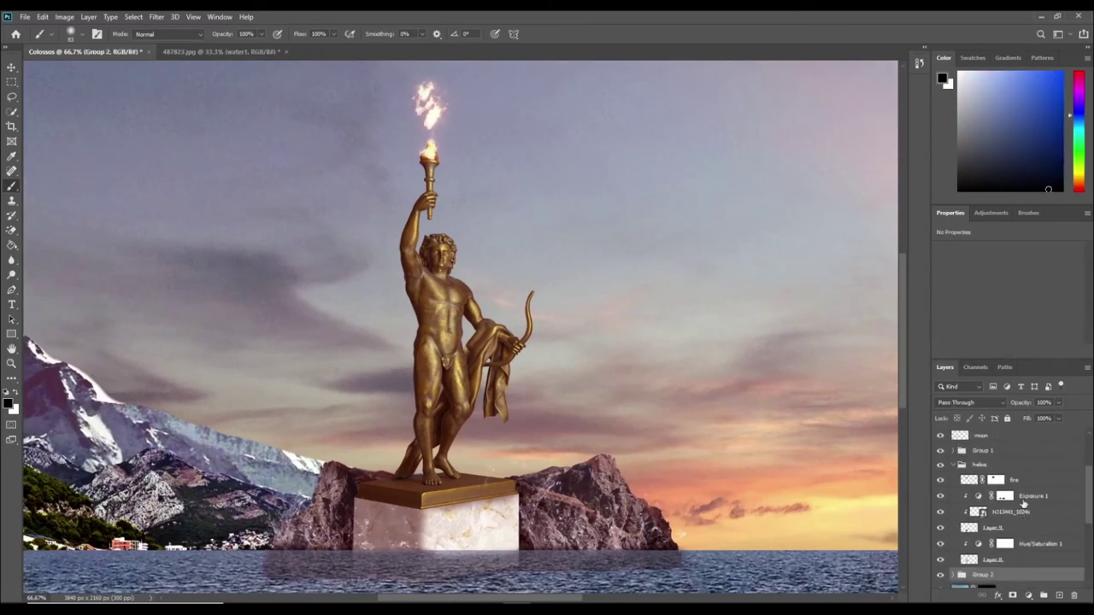
# - Clip an orange Color Fill 3 at 30% opacity to the pedestal layer in the helios group
pyautogui.click(1031, 503)
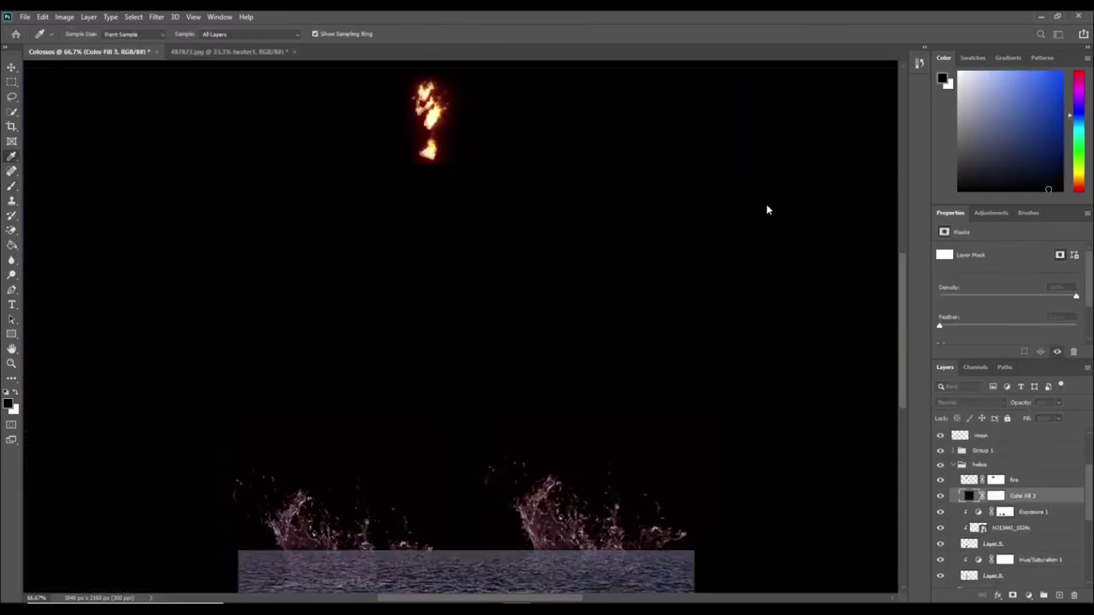
pyautogui.press('b')
pyautogui.hotkey('ctrl', 'alt', 'g')
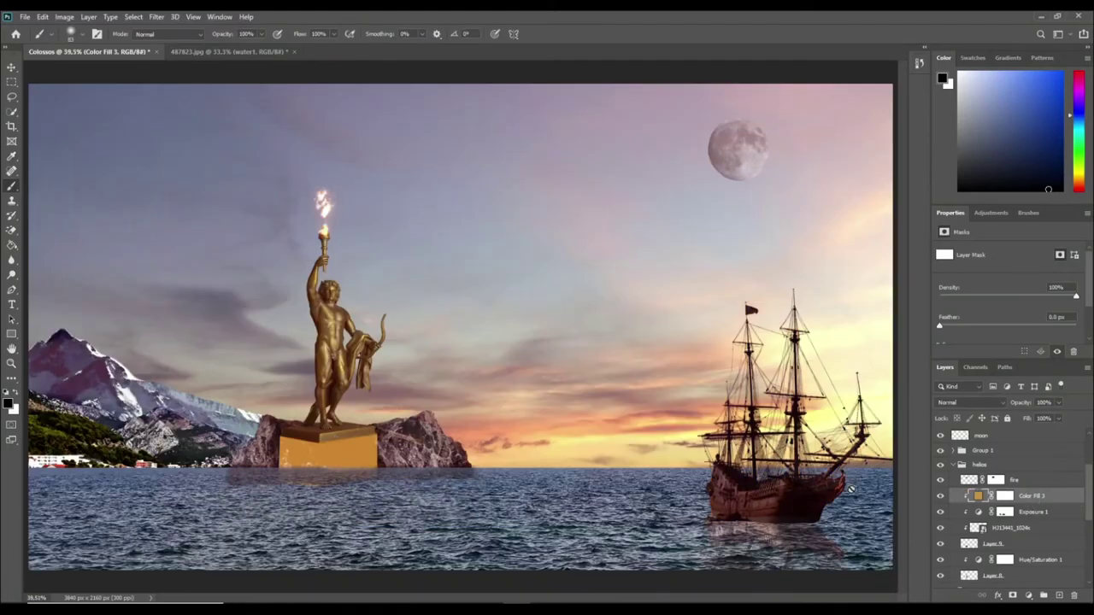
pyautogui.scroll(3, 459, 430)
# - Paint the fill's mask to remove the orange tint from the pedestal's right side
pyautogui.moveTo(256, 359)
pyautogui.mouseDown()
pyautogui.moveTo(402, 427)
pyautogui.moveTo(478, 410)
pyautogui.moveTo(590, 428)
pyautogui.mouseUp()
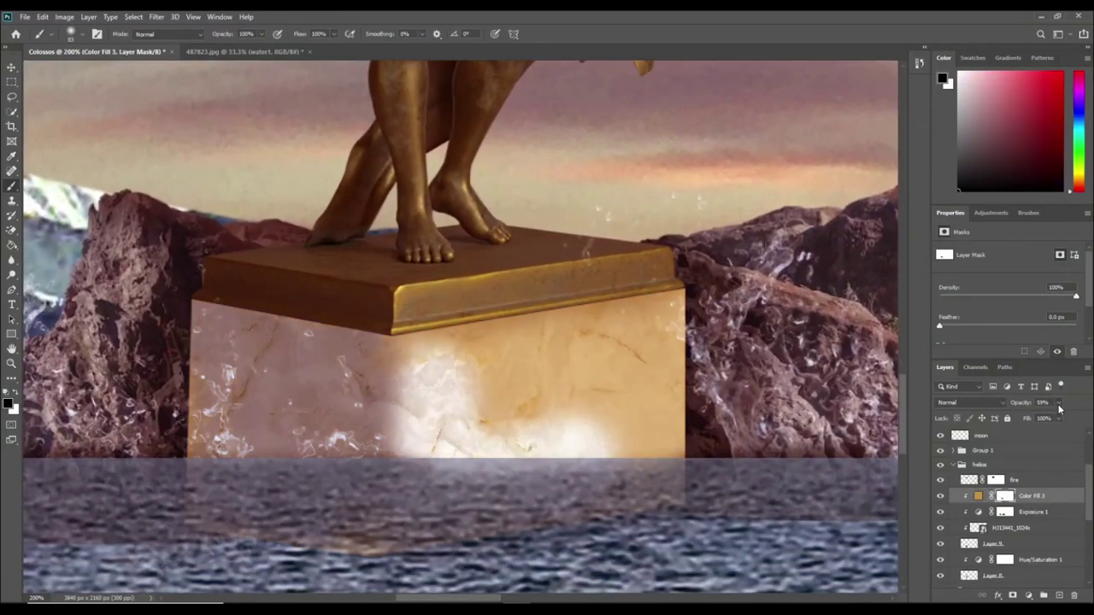
pyautogui.moveTo(512, 428); pyautogui.dragTo(599, 359)
pyautogui.moveTo(547, 411); pyautogui.dragTo(675, 342)
pyautogui.moveTo(655, 391); pyautogui.dragTo(652, 349)
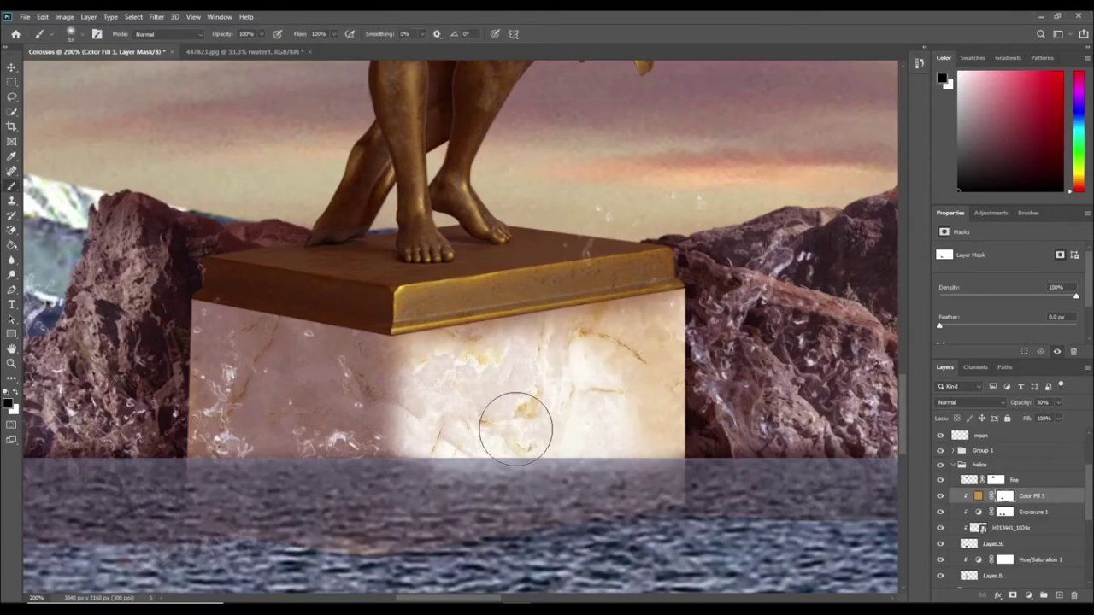
pyautogui.scroll(-3, 382, 389)
pyautogui.scroll(-2, 382, 389)
pyautogui.scroll(5, 382, 388)
pyautogui.click(1023, 572)
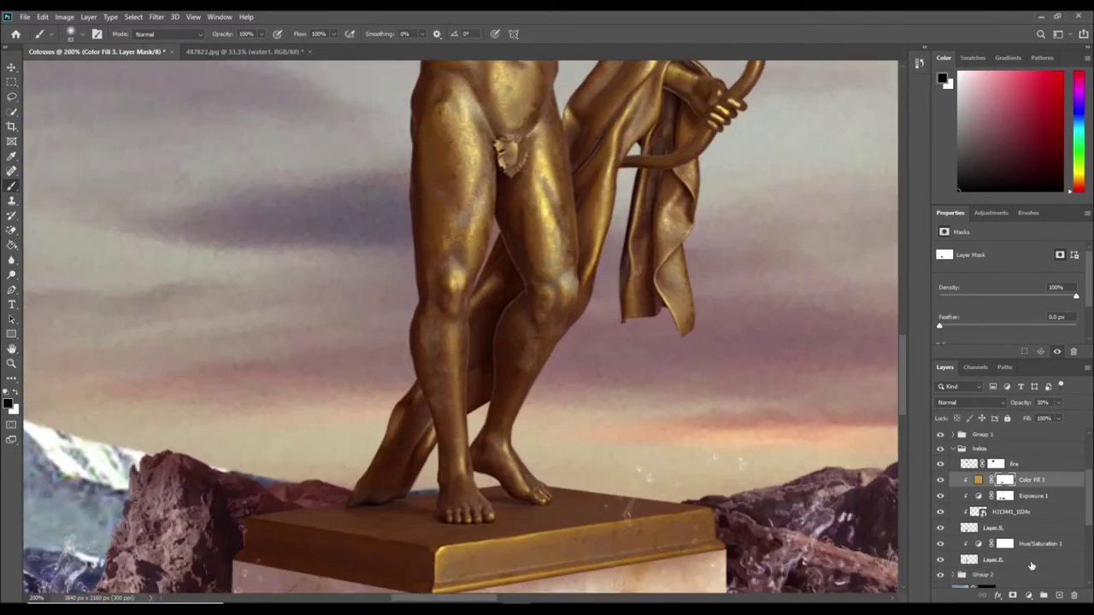
# - Add a brown-orange Color Fill 4 clipped to the statue at 30% opacity
pyautogui.press('F2')
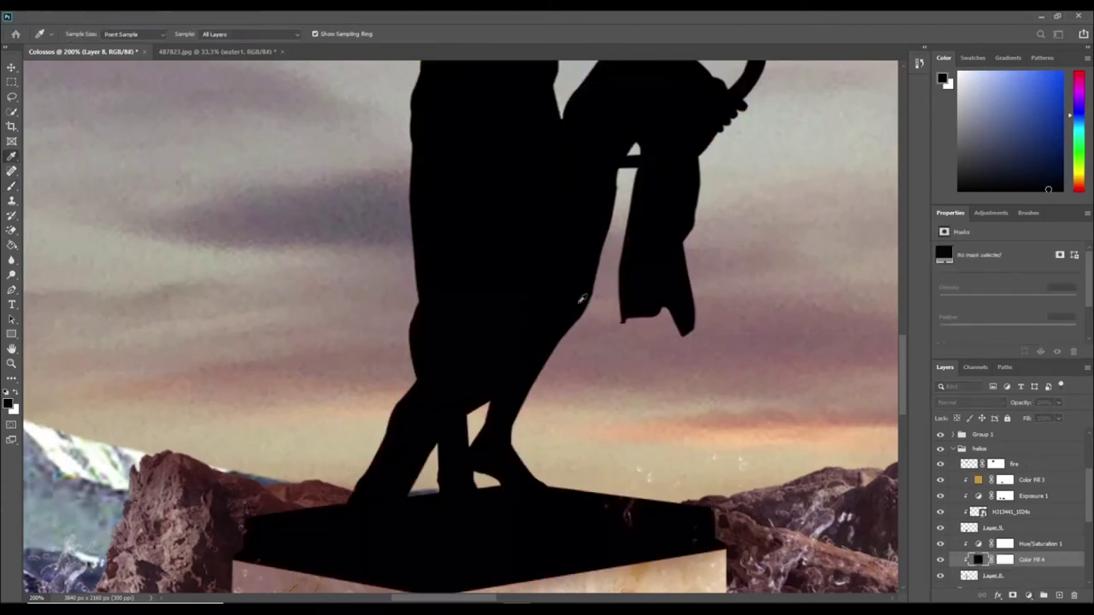
pyautogui.press('b')
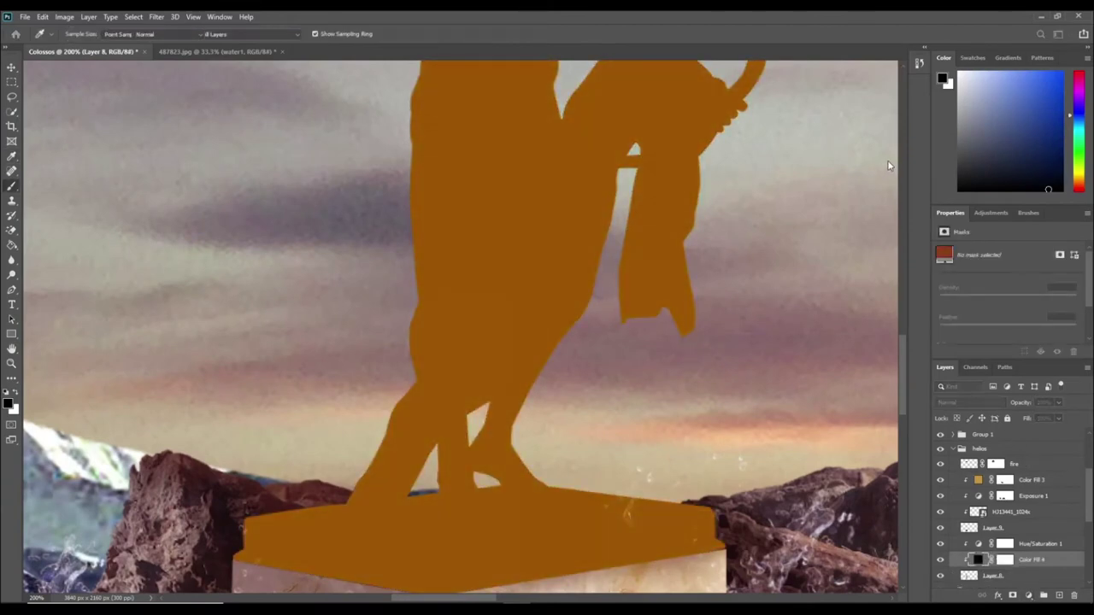
pyautogui.moveTo(1041, 418); pyautogui.dragTo(1017, 418)
pyautogui.click(1004, 559)
# - Zoom in on the statue and paint the Color Fill 4 mask across the chest
pyautogui.scroll(5, 347, 513)
pyautogui.scroll(5, 346, 513)
pyautogui.scroll(5, 346, 513)
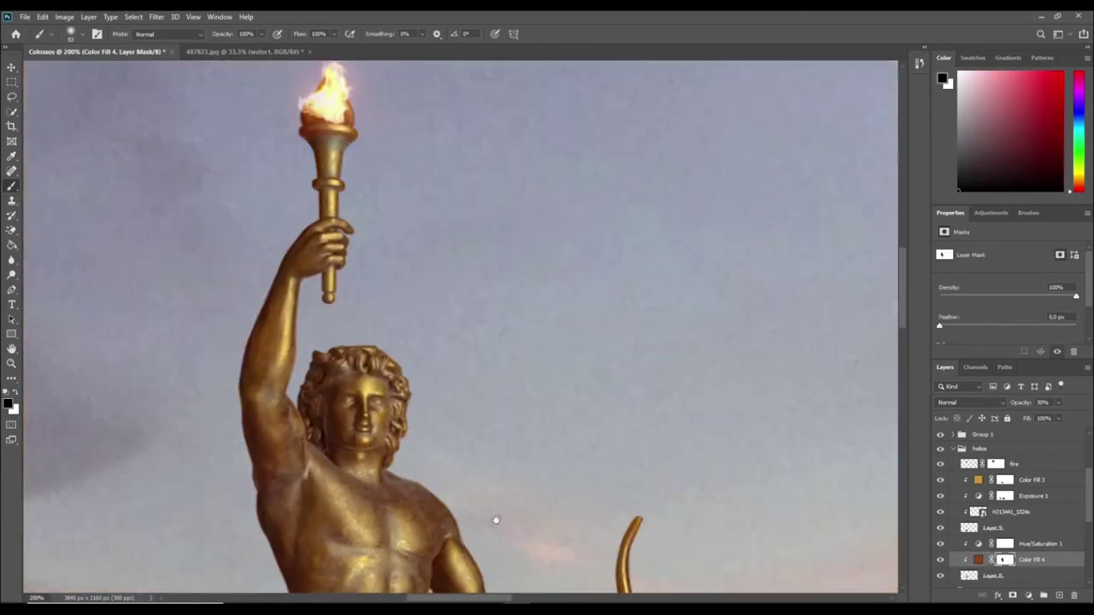
pyautogui.scroll(-5, 346, 512)
pyautogui.press('x')
pyautogui.hotkey('ctrl', '-')
pyautogui.hotkey('ctrl', '+')
pyautogui.hotkey('ctrl', '+')
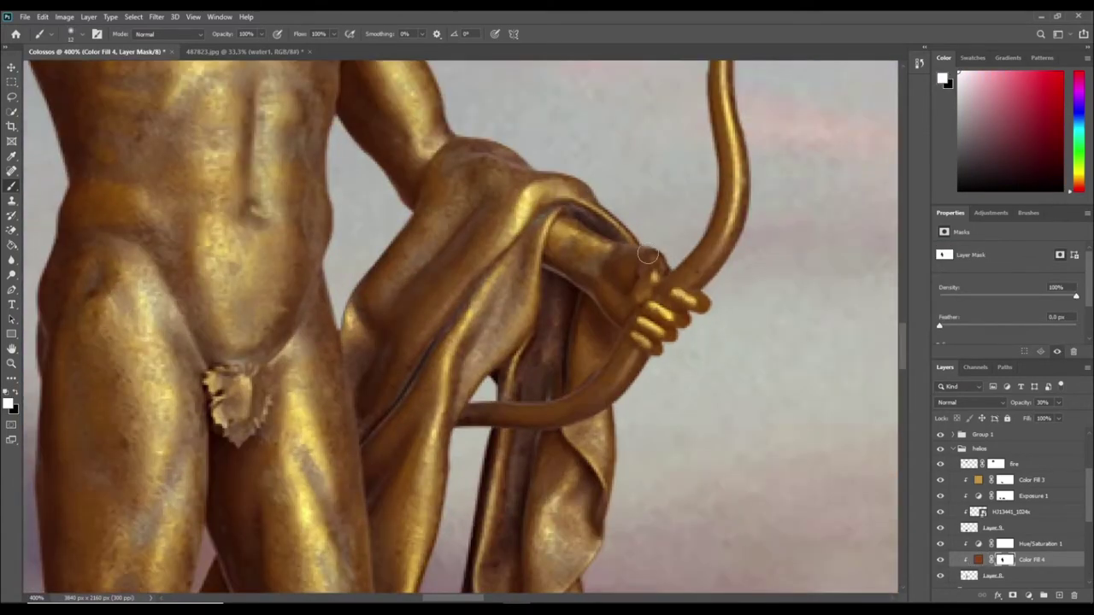
pyautogui.press('x')
pyautogui.press('x')
pyautogui.scroll(2, 649, 335)
pyautogui.hscroll(2, 649, 335)
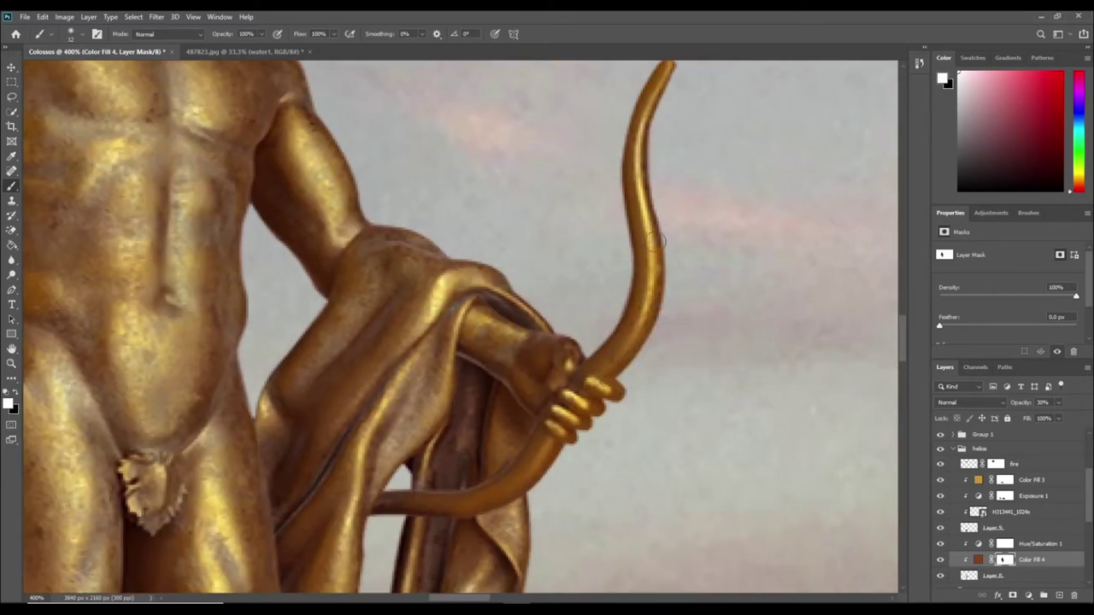
pyautogui.press('x')
pyautogui.scroll(3, 628, 254)
pyautogui.hscroll(1, 628, 254)
pyautogui.press('x')
pyautogui.scroll(1, 581, 259)
pyautogui.hscroll(-1, 581, 259)
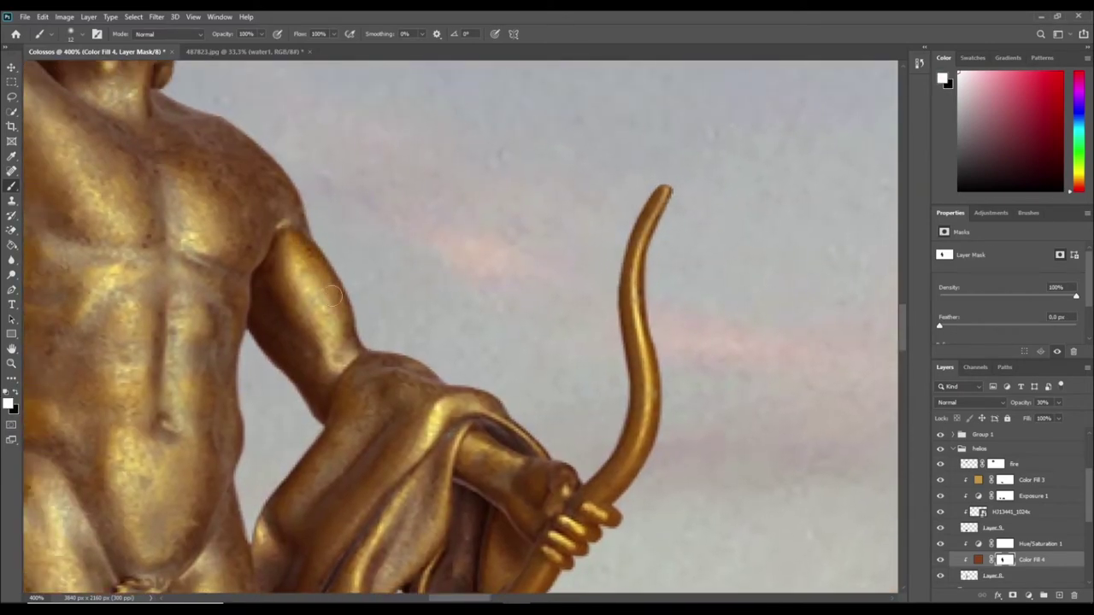
pyautogui.press('x')
pyautogui.scroll(3, 469, 439)
pyautogui.hscroll(-2, 468, 439)
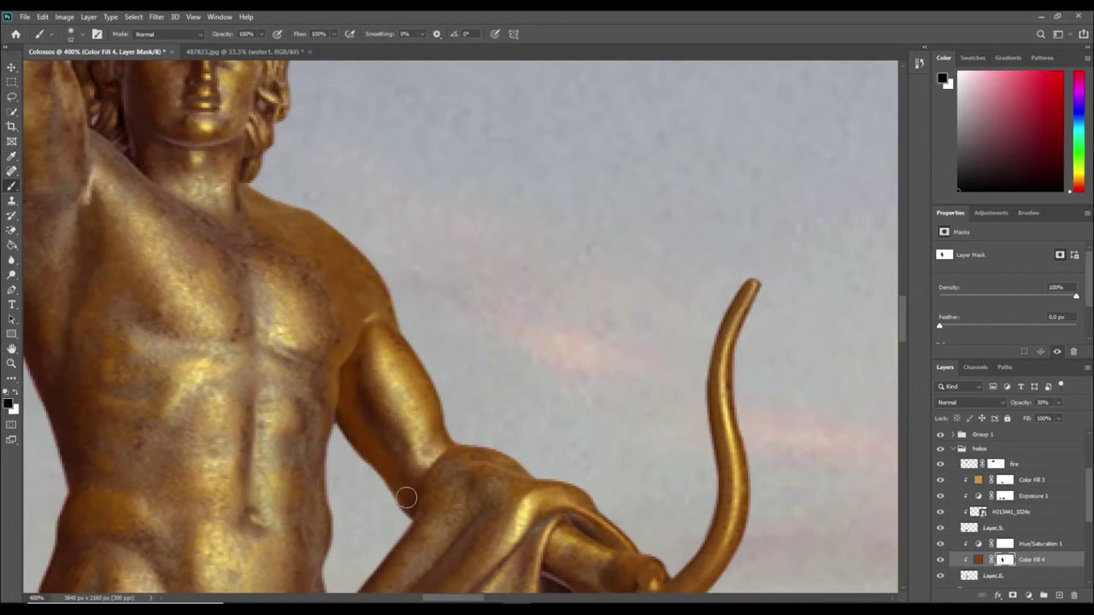
pyautogui.scroll(3, 333, 392)
pyautogui.hscroll(-2, 333, 392)
pyautogui.moveTo(333, 392)
pyautogui.mouseDown()
pyautogui.moveTo(367, 410)
pyautogui.moveTo(382, 387)
pyautogui.mouseUp()
pyautogui.moveTo(362, 490)
pyautogui.mouseDown()
pyautogui.moveTo(299, 444)
pyautogui.moveTo(312, 401)
pyautogui.moveTo(231, 317)
pyautogui.mouseUp()
# - Inspect the tinted statue up to the raised arm and torch, then fit the whole composition
pyautogui.scroll(5, 293, 422)
pyautogui.hscroll(-1, 293, 422)
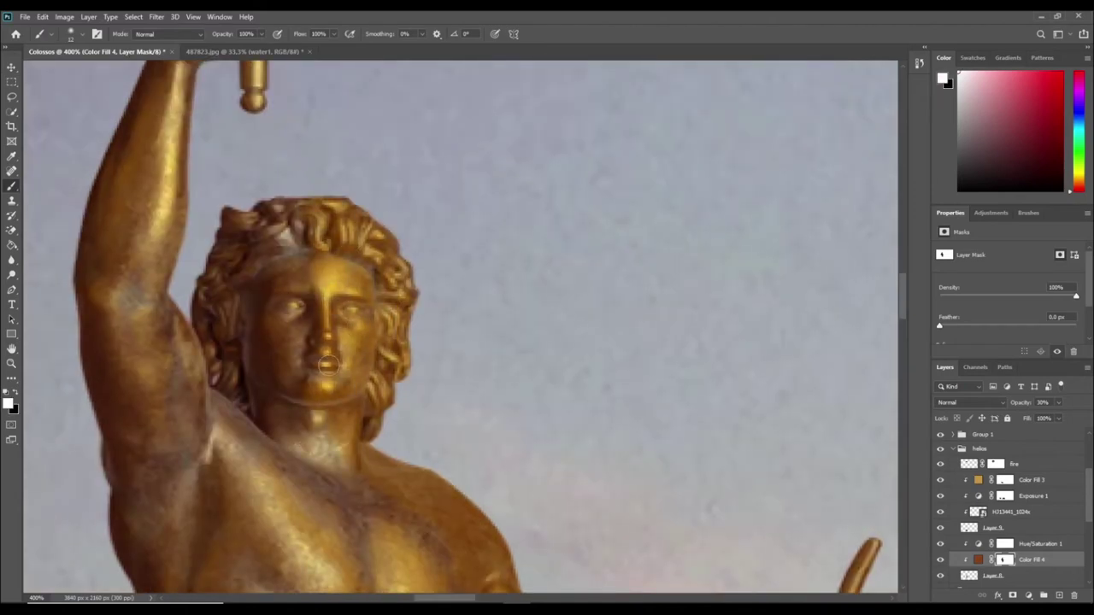
pyautogui.scroll(-5, 328, 365)
pyautogui.scroll(3, 354, 415)
pyautogui.scroll(2, 481, 254)
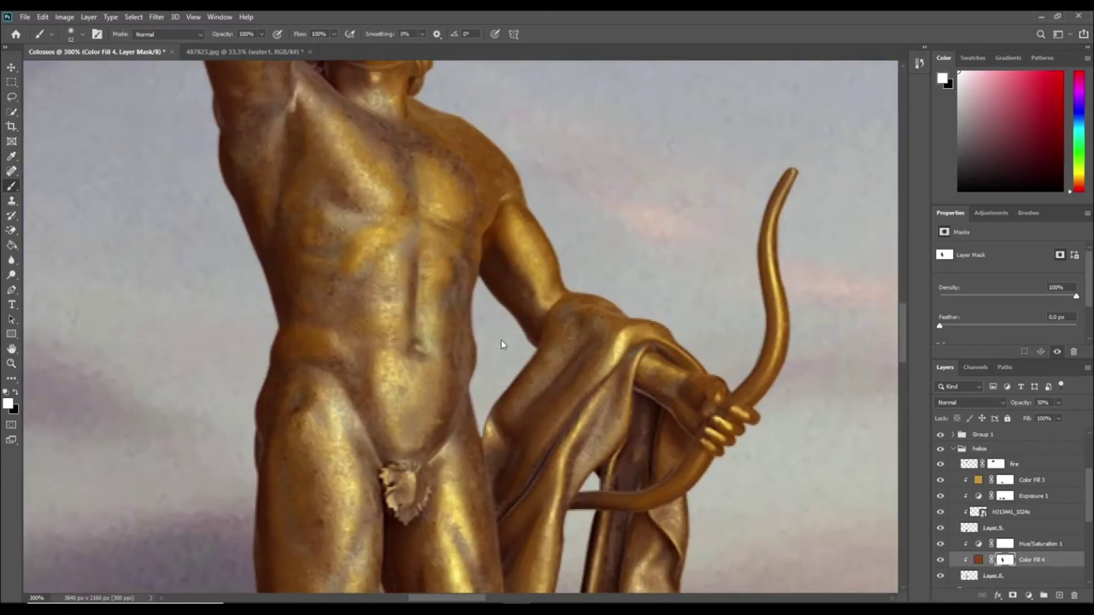
pyautogui.scroll(-5, 502, 345)
pyautogui.scroll(-5, 529, 344)
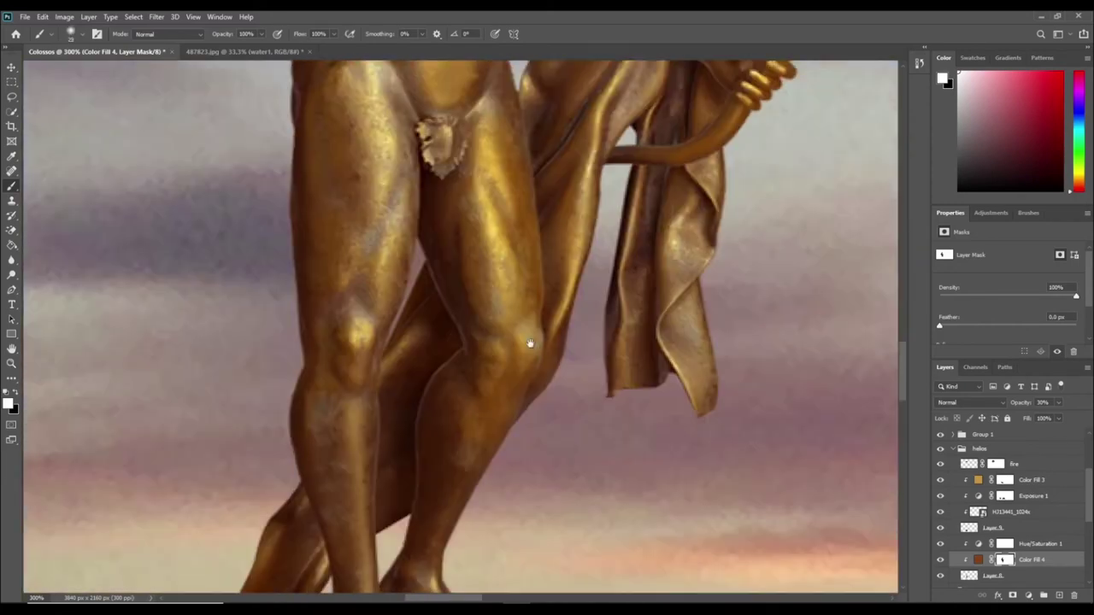
pyautogui.scroll(1, 427, 411)
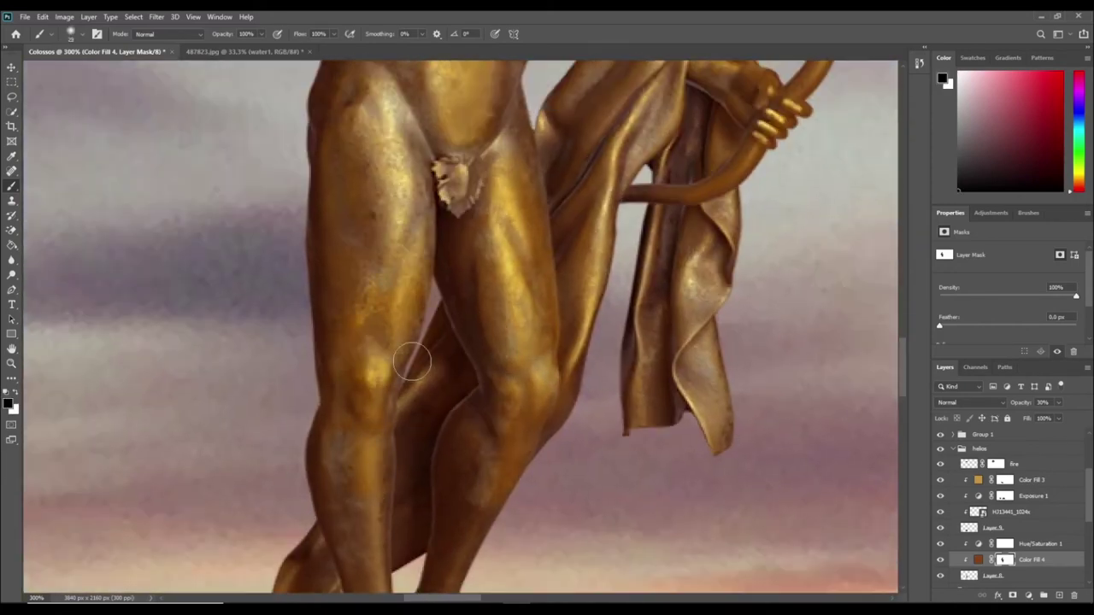
pyautogui.scroll(-4, 379, 505)
pyautogui.press('x')
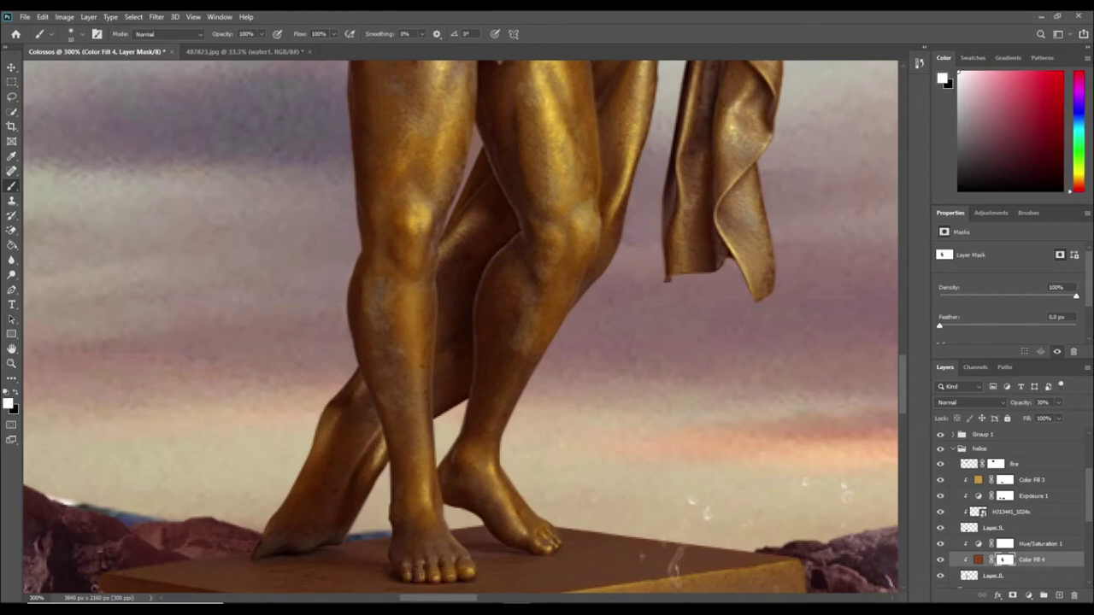
pyautogui.scroll(10, 451, 560)
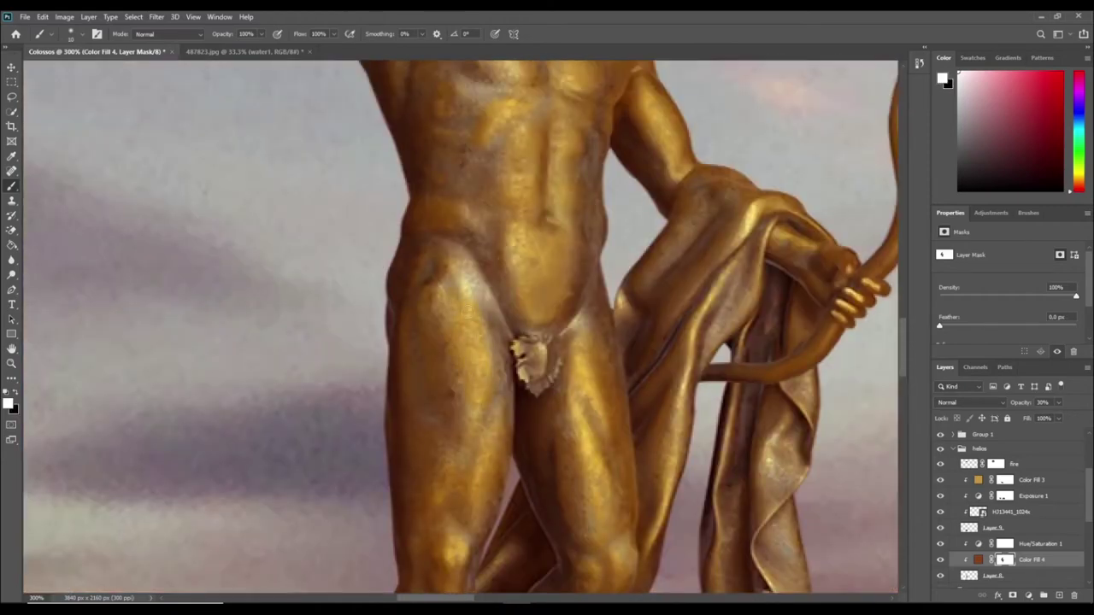
pyautogui.scroll(-5, 453, 297)
pyautogui.scroll(-2, 459, 340)
pyautogui.scroll(5, 603, 403)
pyautogui.scroll(2, 540, 364)
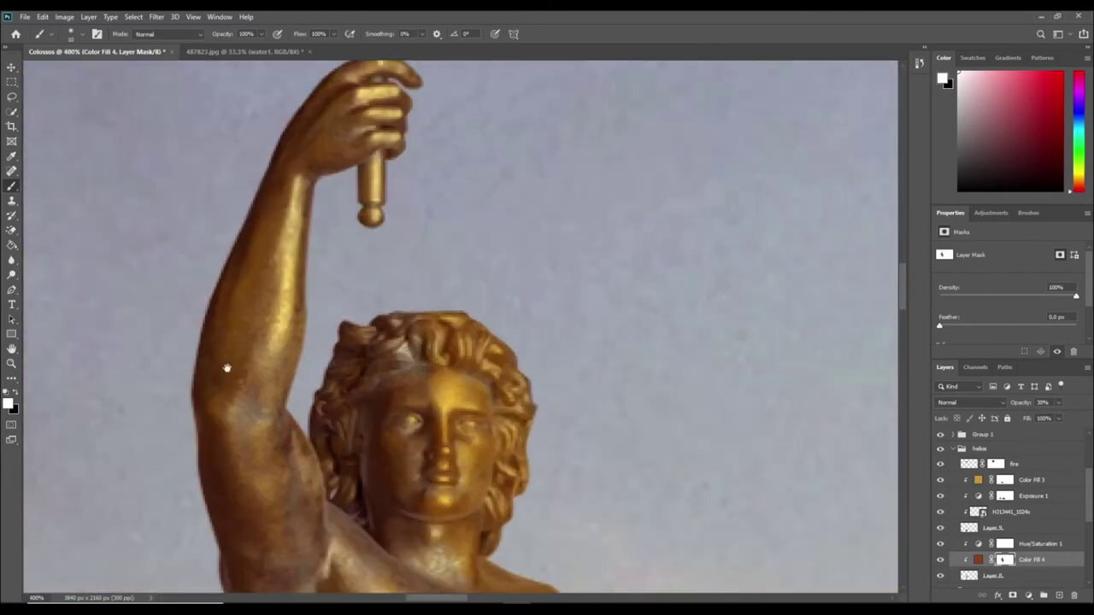
pyautogui.moveTo(541, 363); pyautogui.dragTo(663, 358)
pyautogui.scroll(3, 509, 289)
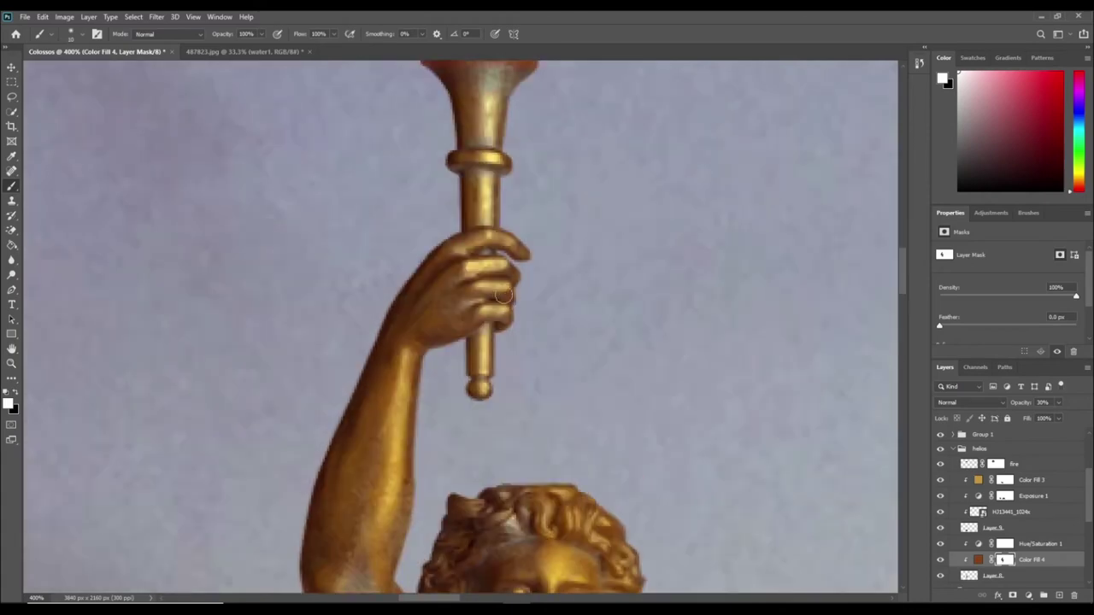
pyautogui.scroll(2, 482, 388)
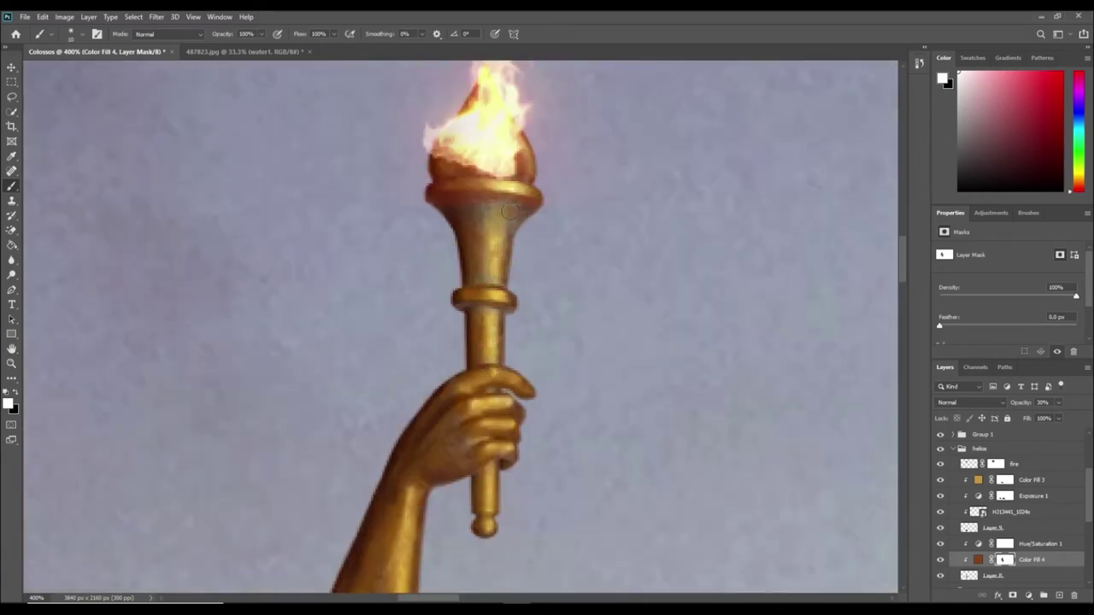
pyautogui.hotkey('ctrl', '-')
pyautogui.hotkey('ctrl', '-')
pyautogui.hotkey('ctrl', '-')
pyautogui.hotkey('ctrl', '-')
pyautogui.hotkey('ctrl', '-')
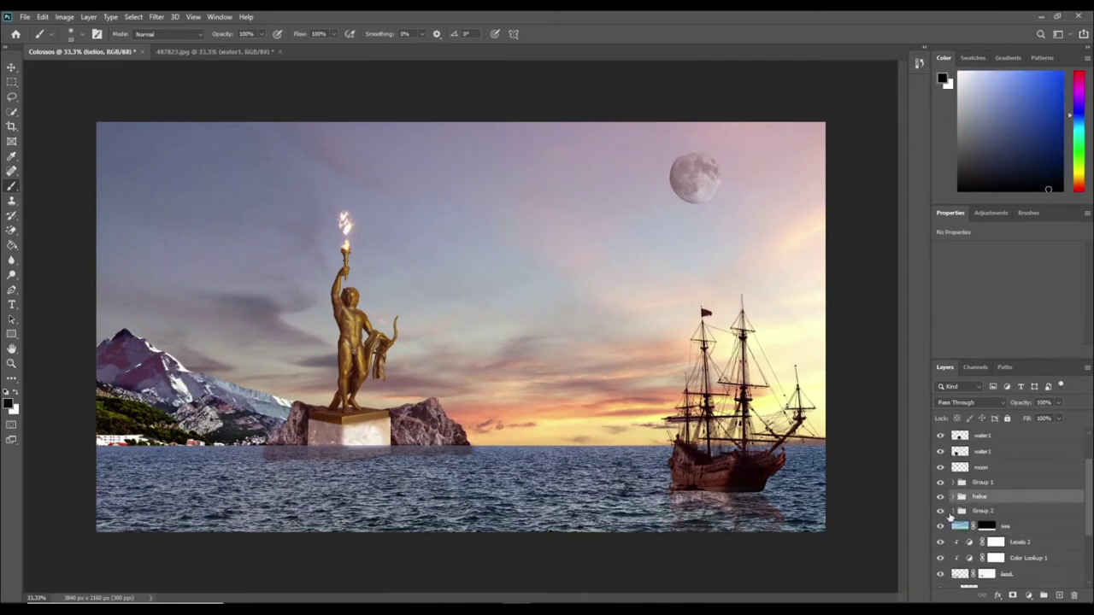
# - Add a golden-brown Color Fill 5 above Exposure 2, clipped to the ship layer
pyautogui.click(989, 513)
pyautogui.click(1027, 596)
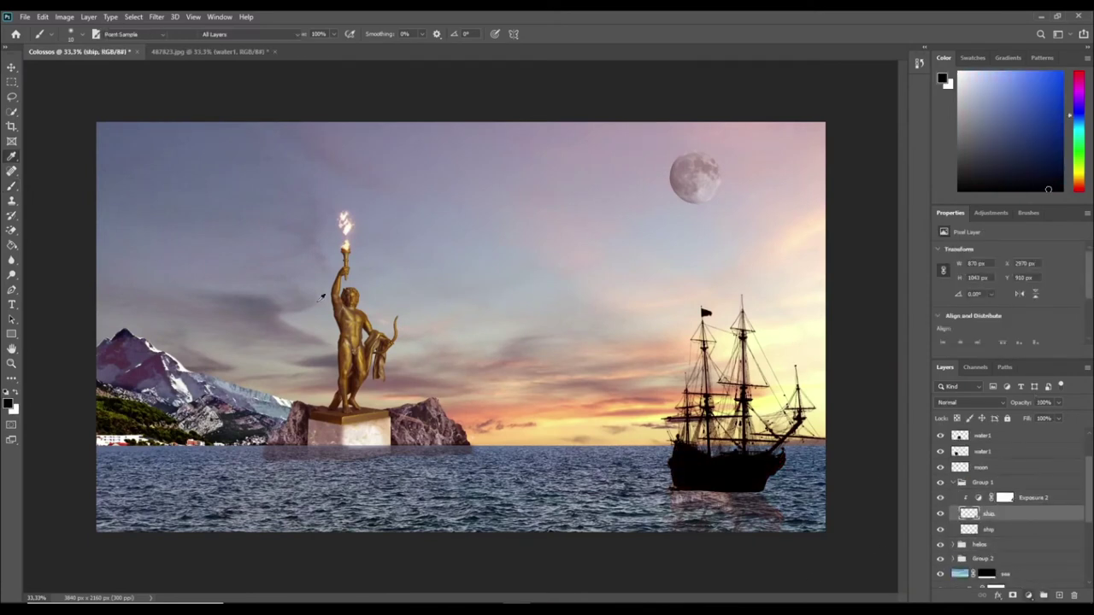
pyautogui.press('b')
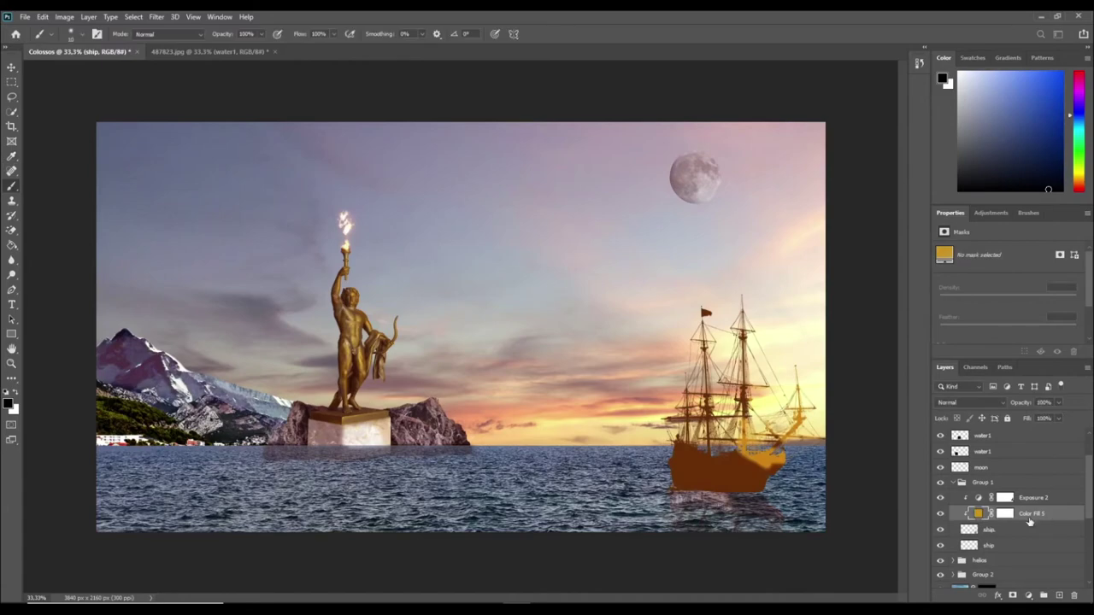
pyautogui.click(1023, 516)
pyautogui.hotkey('ctrl', ']')
pyautogui.hotkey('ctrl', 'alt', 'g')
pyautogui.hotkey('ctrl', '+')
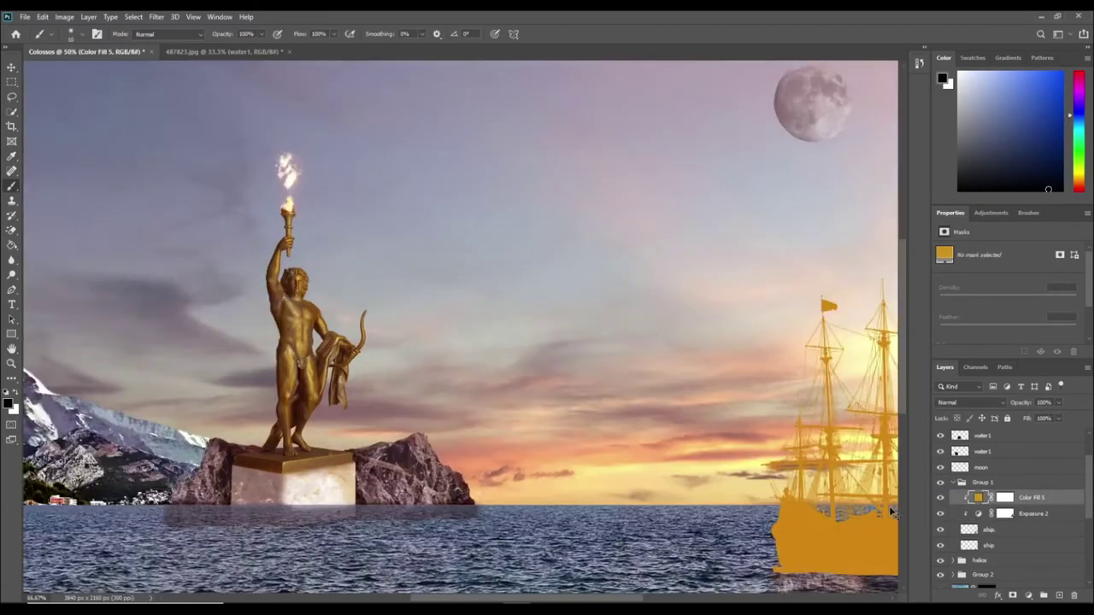
pyautogui.hotkey('ctrl', '+')
# - Mask the tint off the ship's hull, bow and upper deck
pyautogui.press('3')
pyautogui.press('3')
pyautogui.hotkey('ctrl', '+')
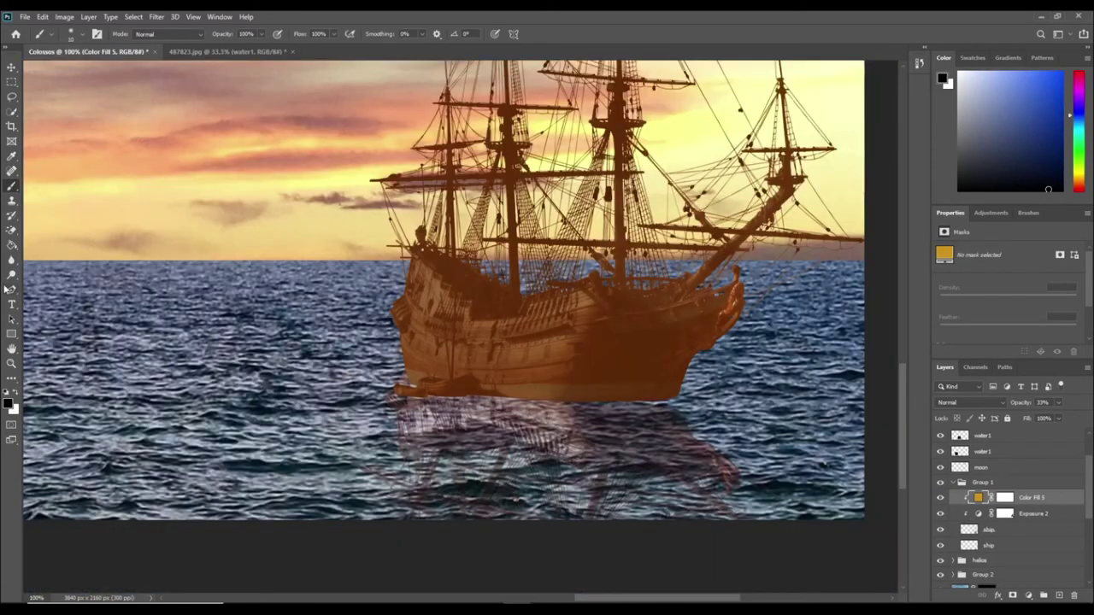
pyautogui.press('x')
pyautogui.hotkey('ctrl', '\\')
pyautogui.moveTo(416, 342)
pyautogui.mouseDown()
pyautogui.moveTo(593, 367)
pyautogui.moveTo(547, 359)
pyautogui.mouseUp()
pyautogui.moveTo(647, 354); pyautogui.dragTo(700, 319)
pyautogui.press('[')
pyautogui.press('[')
pyautogui.press('[')
pyautogui.moveTo(620, 352)
pyautogui.mouseDown()
pyautogui.moveTo(604, 390)
pyautogui.moveTo(659, 323)
pyautogui.moveTo(483, 281)
pyautogui.moveTo(483, 305)
pyautogui.mouseUp()
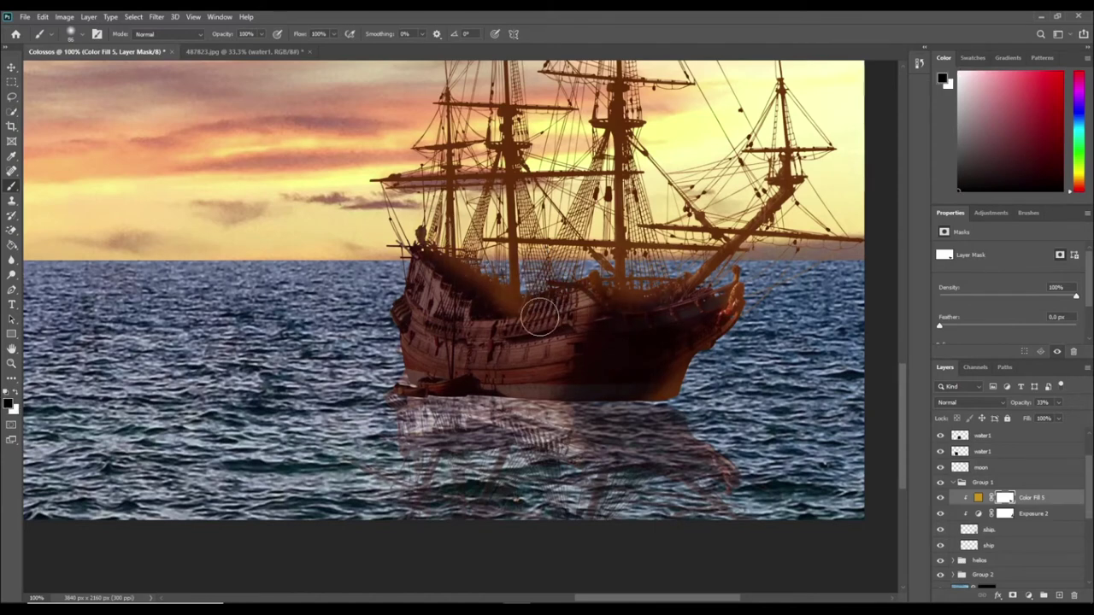
pyautogui.scroll(3, 538, 310)
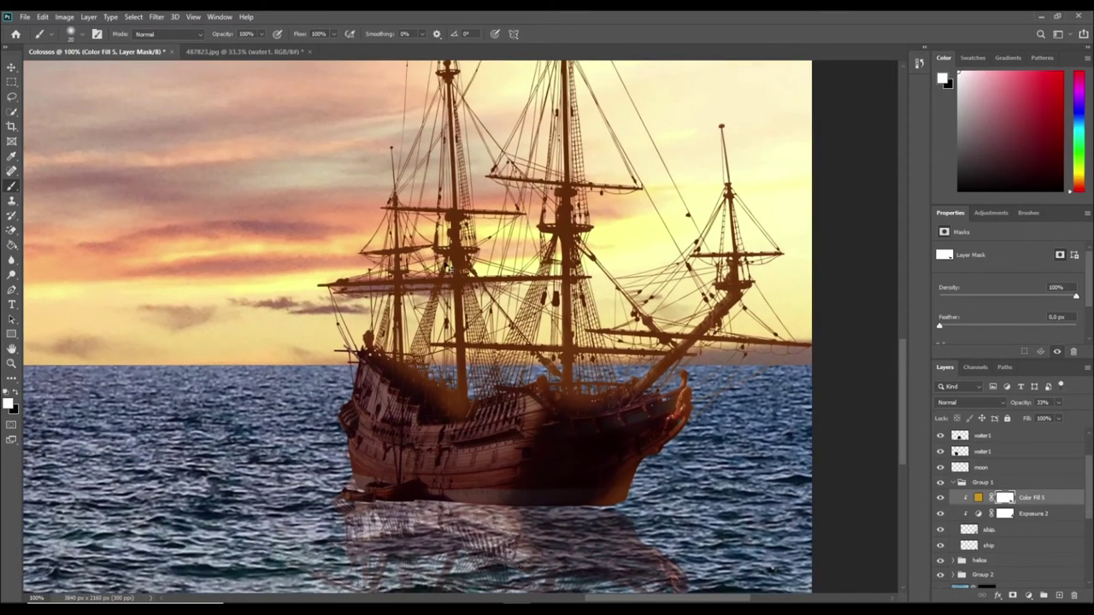
# - Paint the tint mask along the ship's masts and upper and lower yards
pyautogui.hotkey('ctrl', '+')
pyautogui.hotkey('ctrl', '+')
pyautogui.press('x')
pyautogui.moveTo(411, 81); pyautogui.dragTo(449, 589)
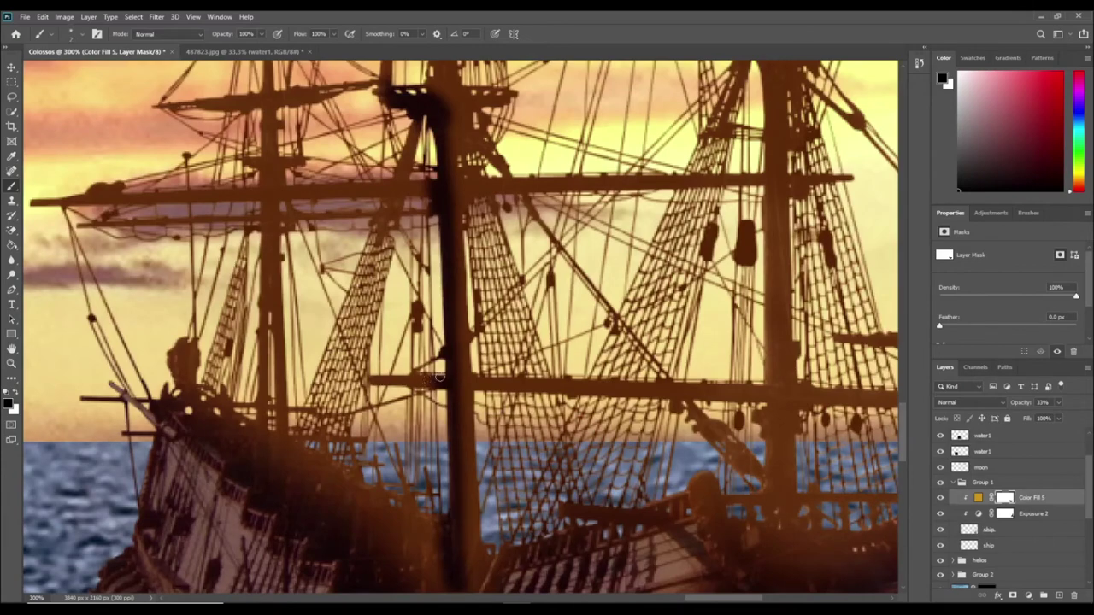
pyautogui.scroll(3, 377, 377)
pyautogui.moveTo(314, 309); pyautogui.dragTo(316, 469)
pyautogui.moveTo(331, 339); pyautogui.dragTo(331, 487)
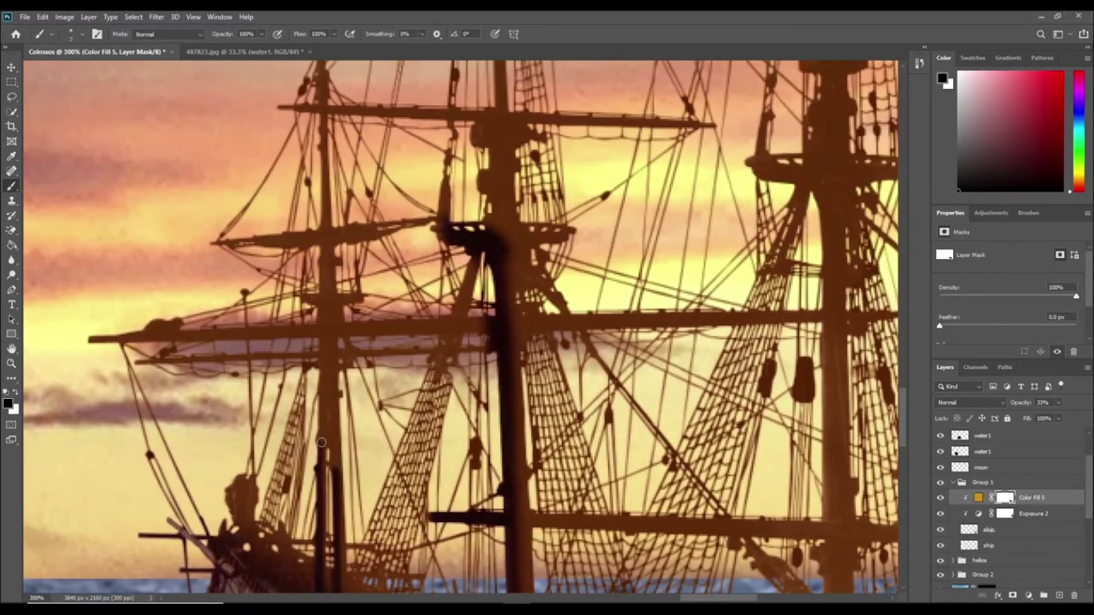
pyautogui.moveTo(321, 405); pyautogui.dragTo(334, 487)
pyautogui.moveTo(333, 357)
pyautogui.mouseDown()
pyautogui.moveTo(137, 361)
pyautogui.moveTo(315, 335)
pyautogui.mouseUp()
pyautogui.moveTo(102, 332); pyautogui.dragTo(265, 352)
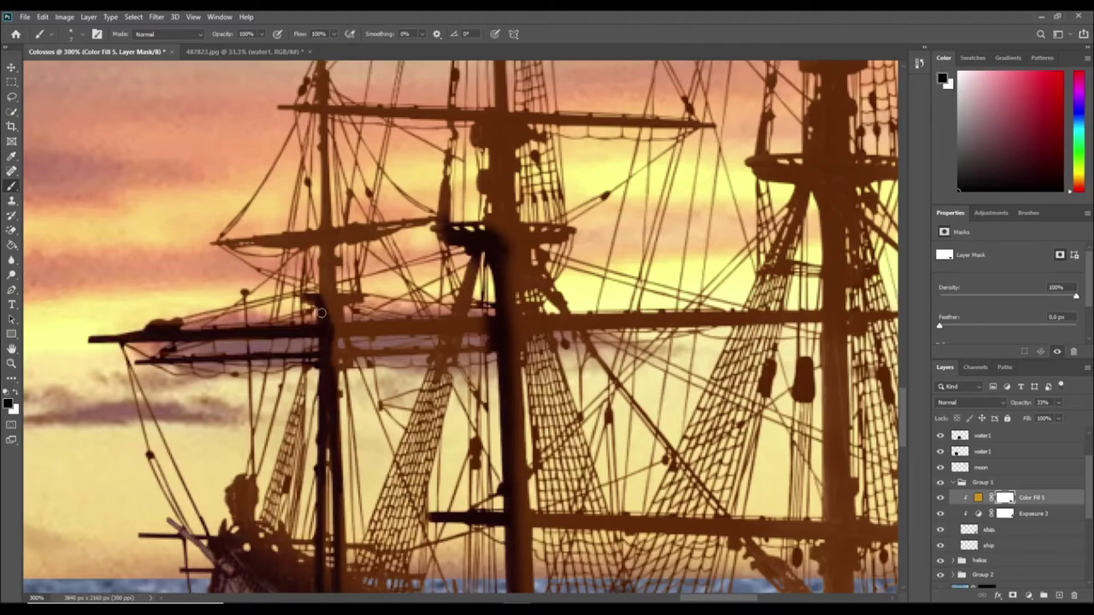
pyautogui.moveTo(323, 327); pyautogui.dragTo(276, 243)
pyautogui.moveTo(333, 325); pyautogui.dragTo(328, 246)
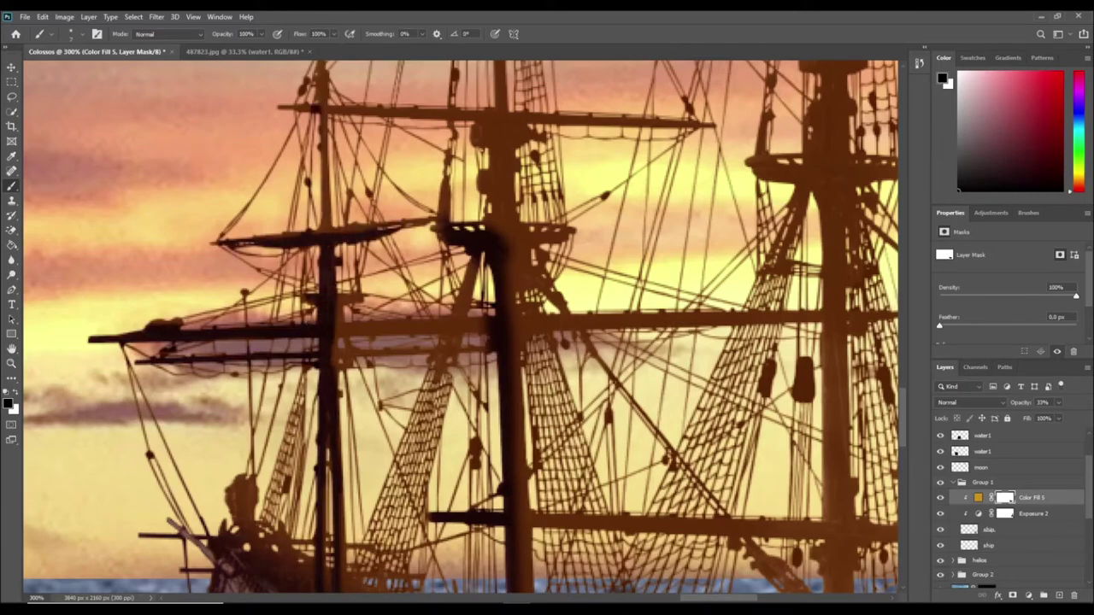
# - Paint the mask around the mainmast base and along the hull edge
pyautogui.moveTo(246, 135); pyautogui.dragTo(512, 414)
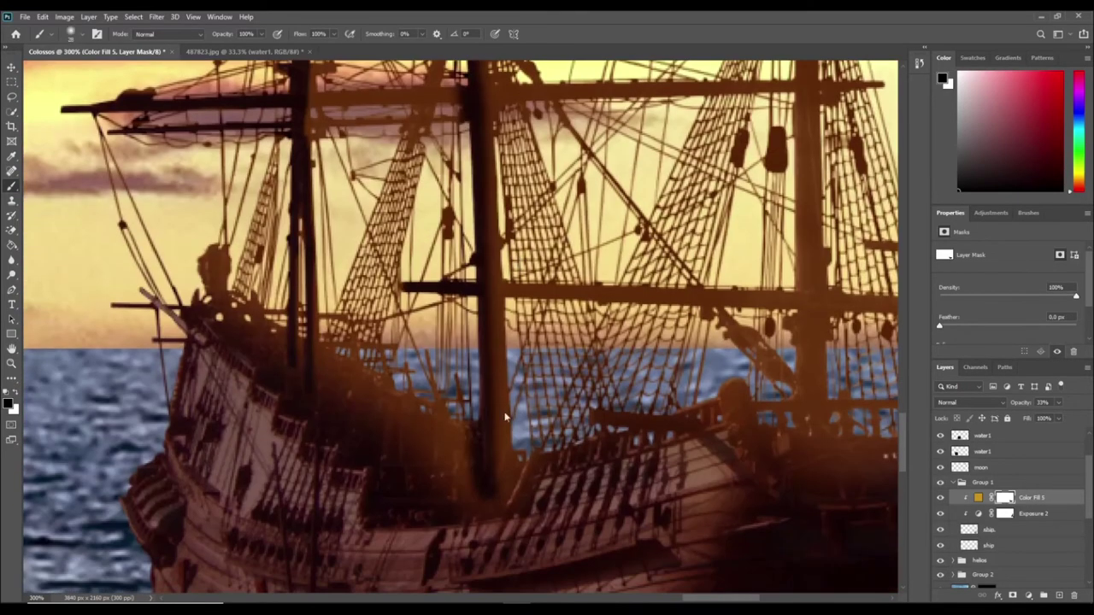
pyautogui.moveTo(426, 492); pyautogui.dragTo(464, 435)
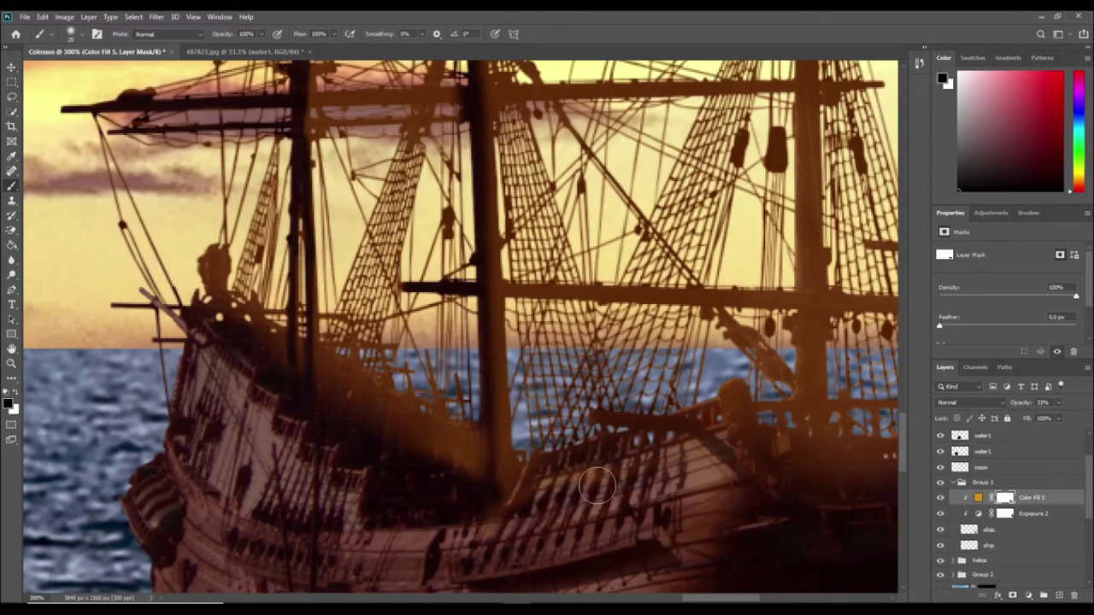
pyautogui.moveTo(491, 479); pyautogui.dragTo(550, 474)
pyautogui.moveTo(507, 354); pyautogui.dragTo(489, 447)
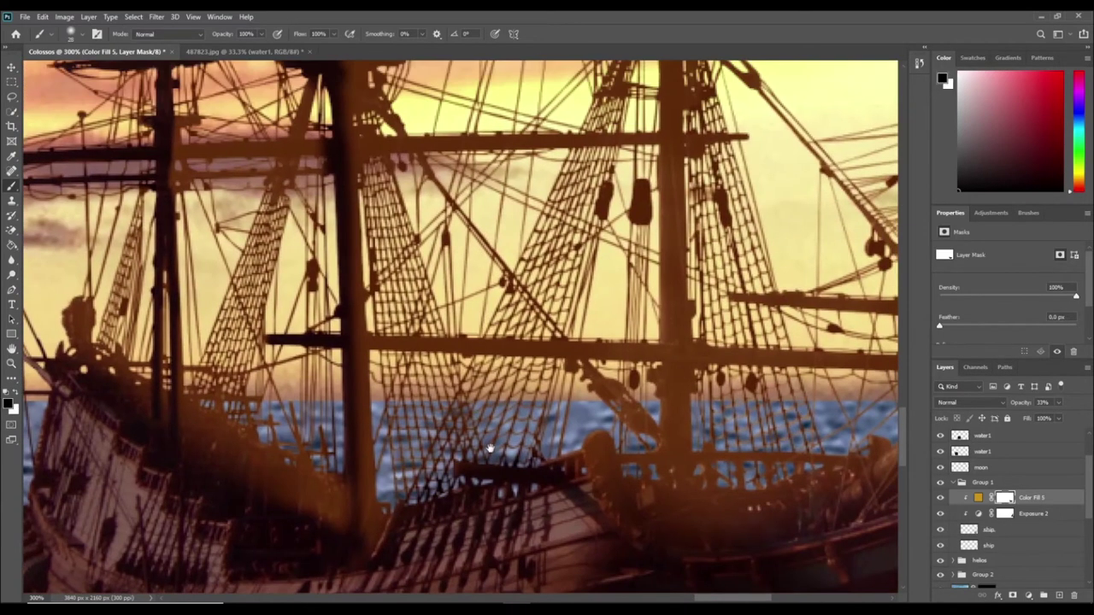
pyautogui.scroll(-1, 473, 342)
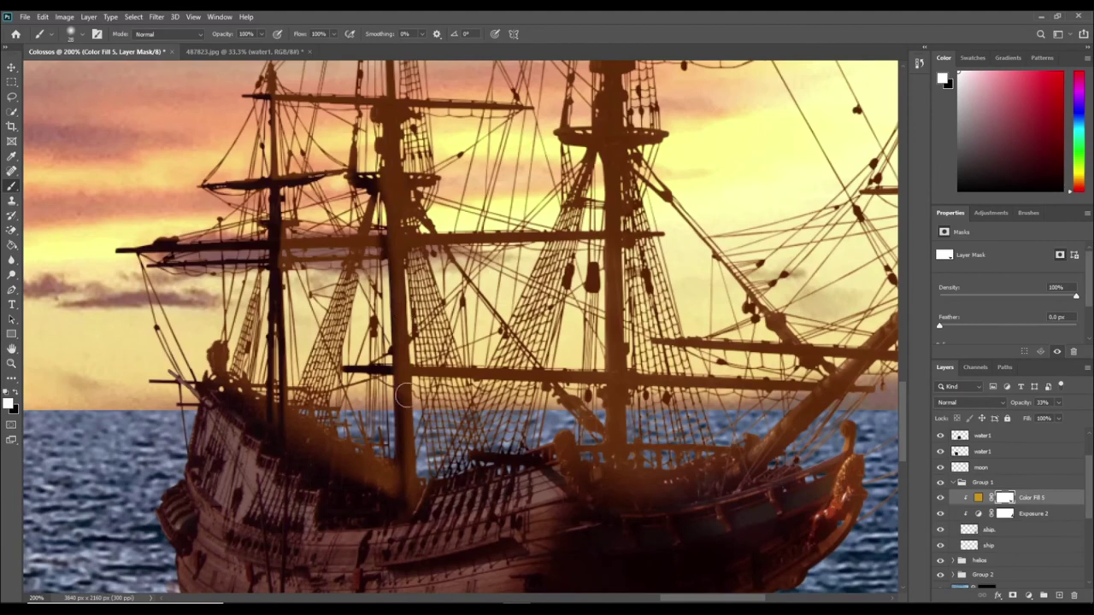
pyautogui.scroll(-5, 394, 182)
# - Lower the ship tint's opacity to 24%
pyautogui.moveTo(1063, 412); pyautogui.dragTo(1041, 415)
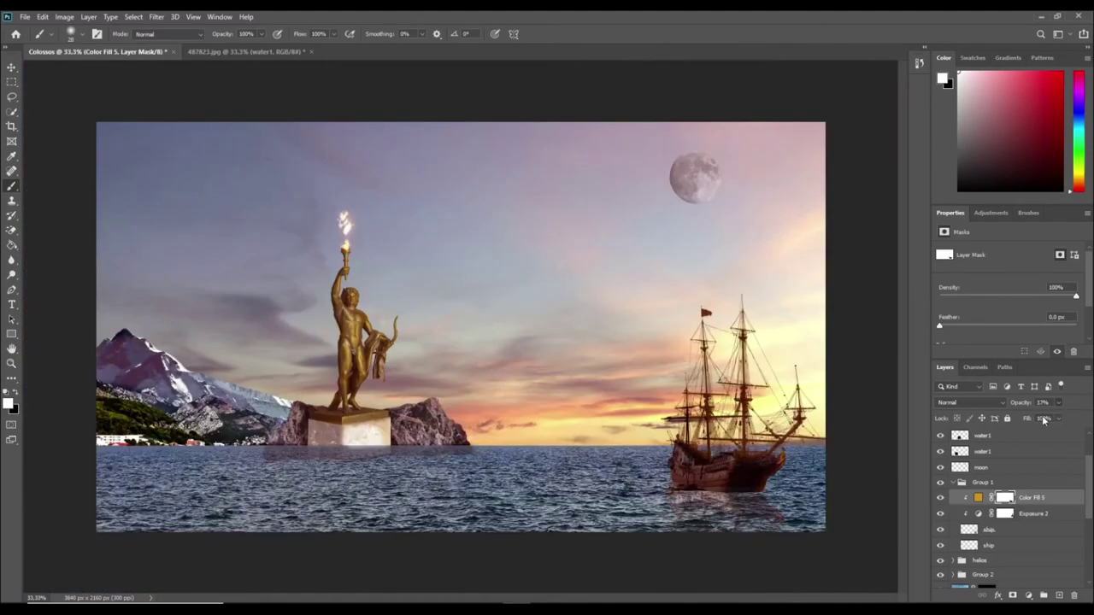
pyautogui.scroll(2, 616, 462)
pyautogui.scroll(-2, 749, 438)
pyautogui.scroll(2, 718, 324)
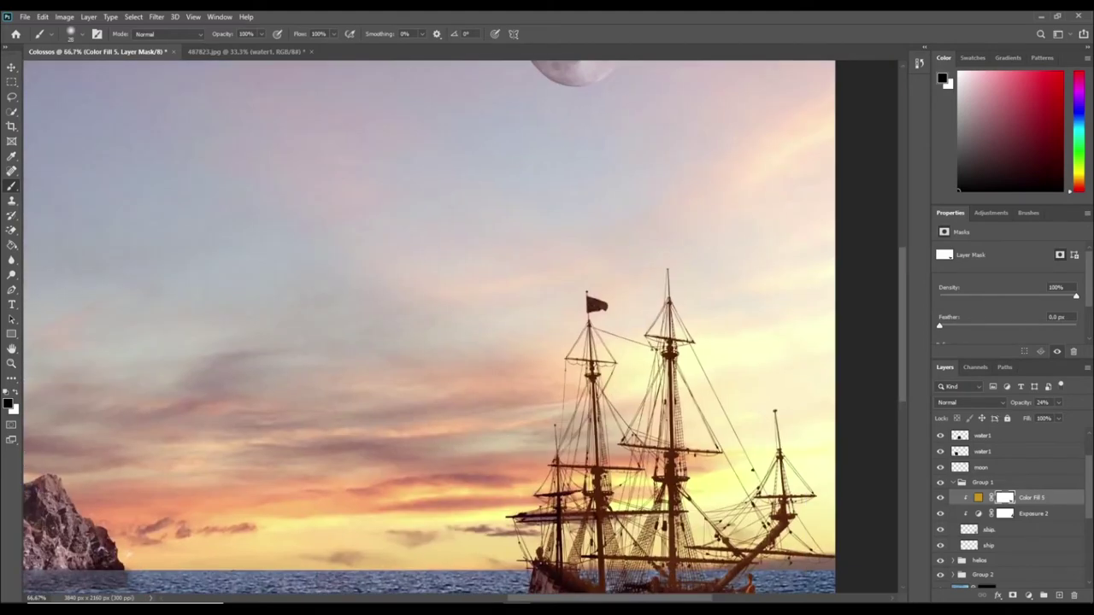
pyautogui.scroll(-2, 442, 282)
pyautogui.scroll(2, 365, 414)
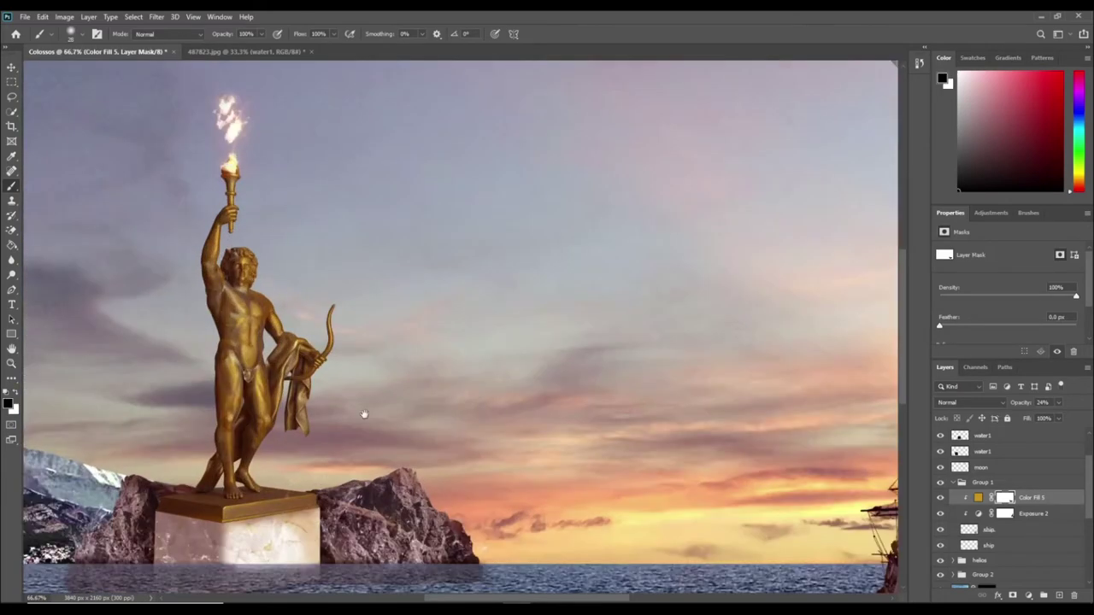
pyautogui.scroll(-3, 996, 517)
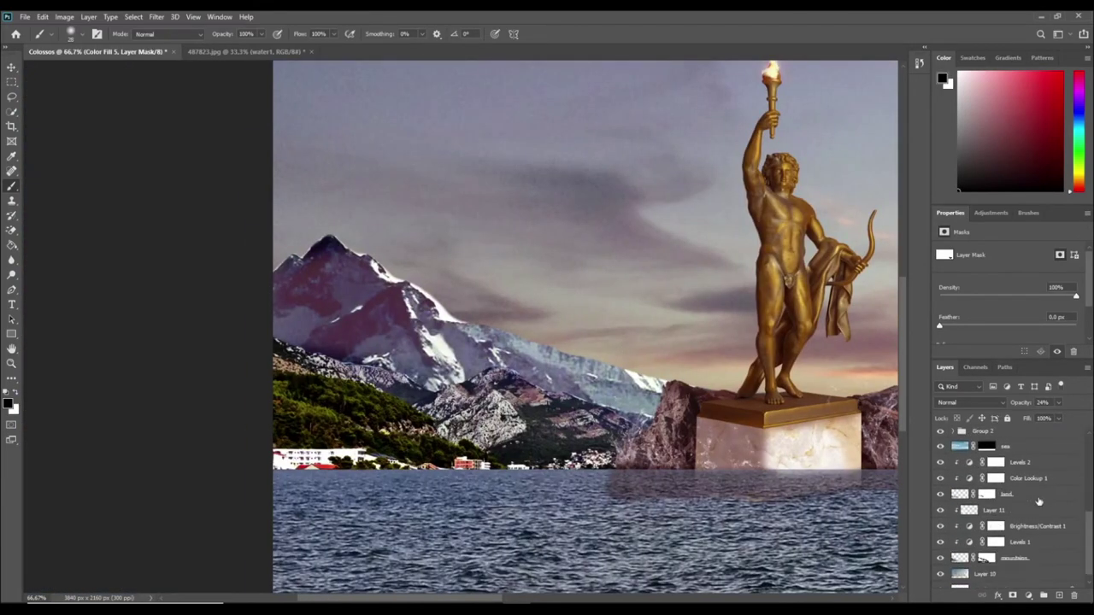
# - Reduce Brightness/Contrast 1 to 16 and brush faint white over the mountain peak on Layer 11
pyautogui.click(996, 557)
pyautogui.moveTo(1028, 287); pyautogui.dragTo(1016, 283)
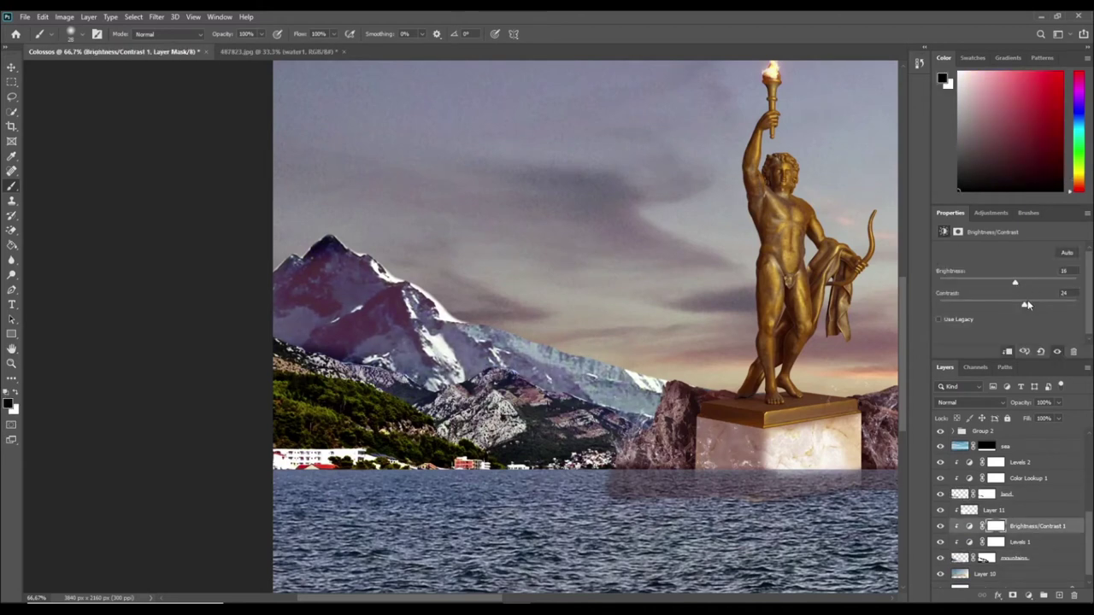
pyautogui.click(948, 509)
pyautogui.press('x')
pyautogui.moveTo(369, 284); pyautogui.dragTo(608, 389)
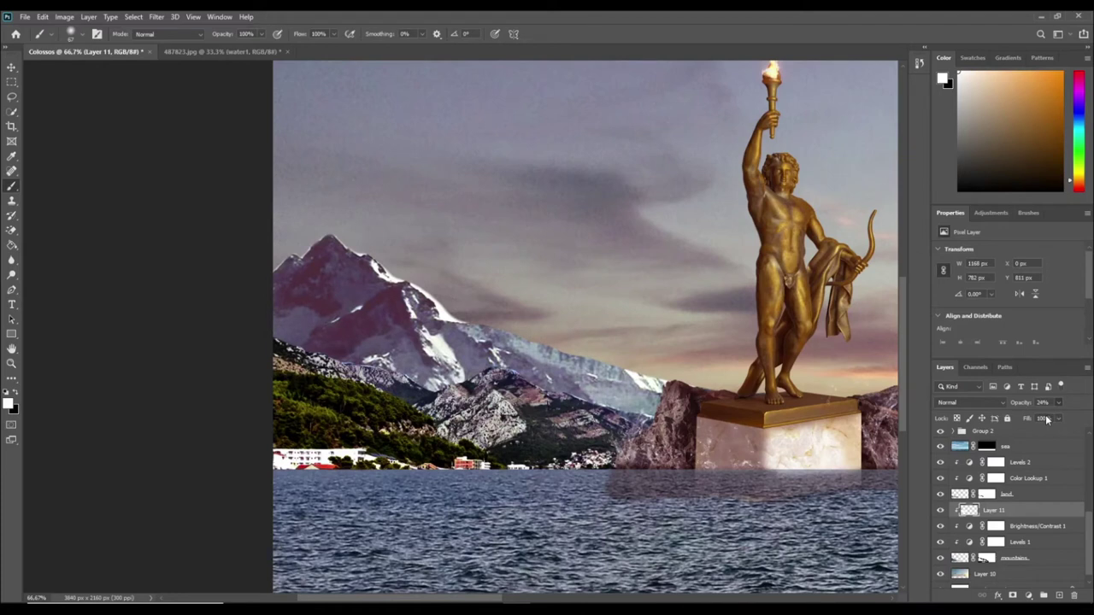
# - Add Layer 14 above land, paint white over the lower mountains, and set it to 17% opacity
pyautogui.click(1039, 526)
pyautogui.click(1025, 495)
pyautogui.click(1058, 594)
pyautogui.moveTo(519, 386)
pyautogui.mouseDown()
pyautogui.moveTo(555, 419)
pyautogui.moveTo(615, 444)
pyautogui.moveTo(282, 355)
pyautogui.mouseUp()
pyautogui.moveTo(566, 429)
pyautogui.mouseDown()
pyautogui.moveTo(496, 453)
pyautogui.moveTo(427, 428)
pyautogui.moveTo(607, 470)
pyautogui.mouseUp()
pyautogui.moveTo(1044, 418); pyautogui.dragTo(1013, 411)
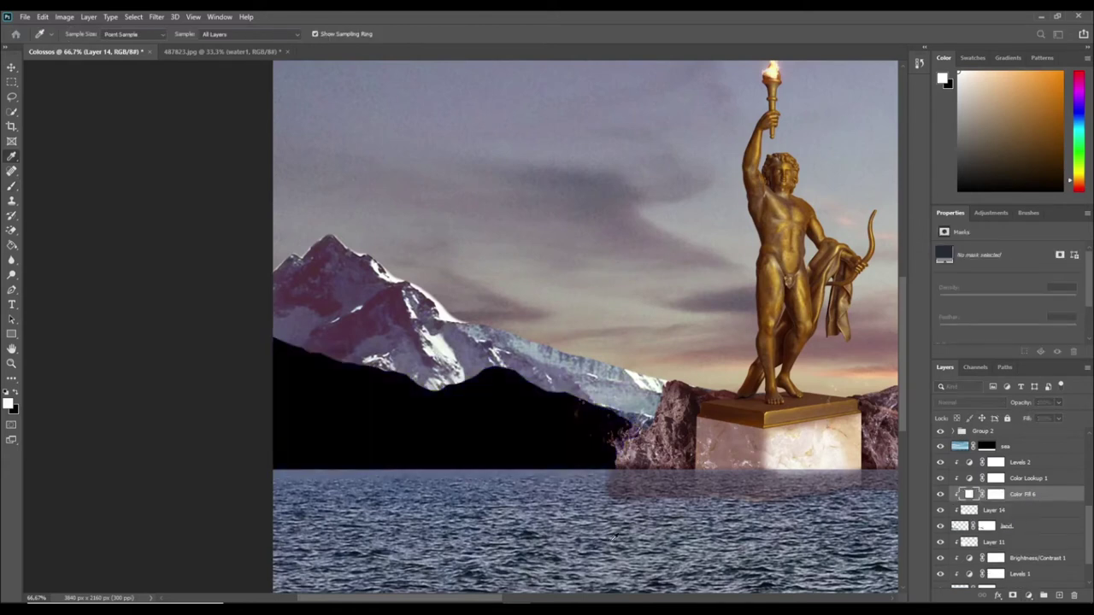
# - Lower Color Fill 6's opacity and mask it off the lower mountains
pyautogui.press('b')
pyautogui.moveTo(1058, 402); pyautogui.dragTo(1005, 416)
pyautogui.press('x')
pyautogui.click(996, 494)
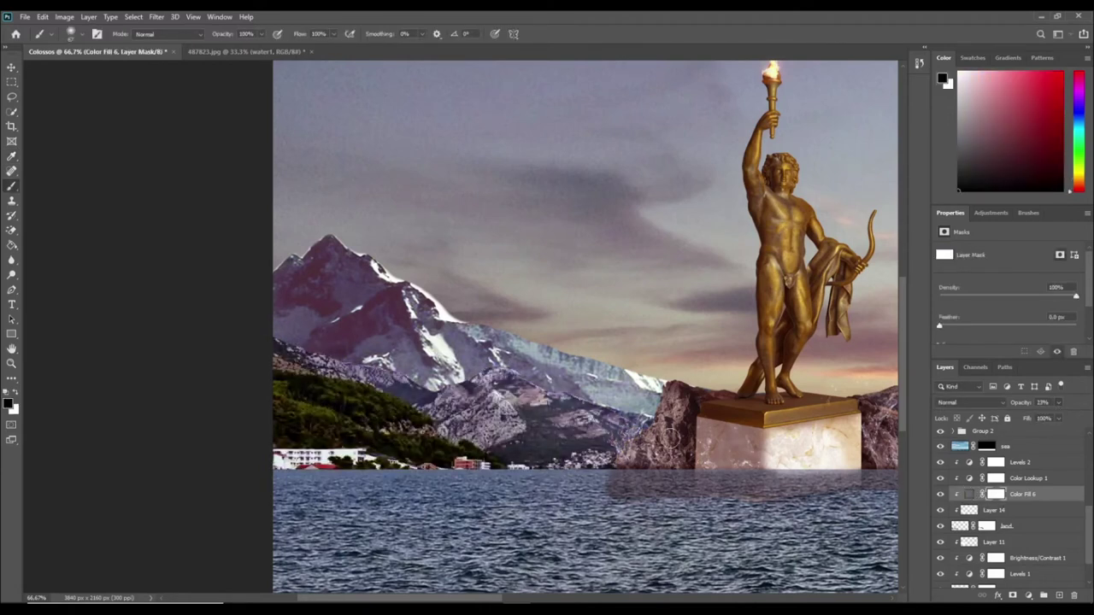
pyautogui.moveTo(586, 417); pyautogui.dragTo(613, 475)
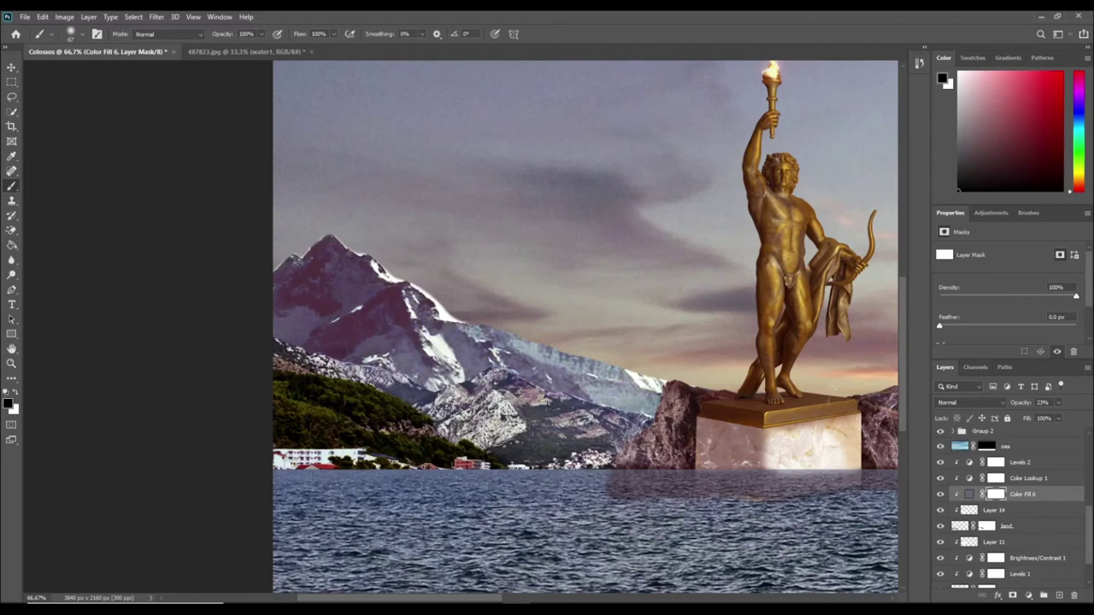
pyautogui.hotkey('ctrl', '-')
pyautogui.hotkey('ctrl', '-')
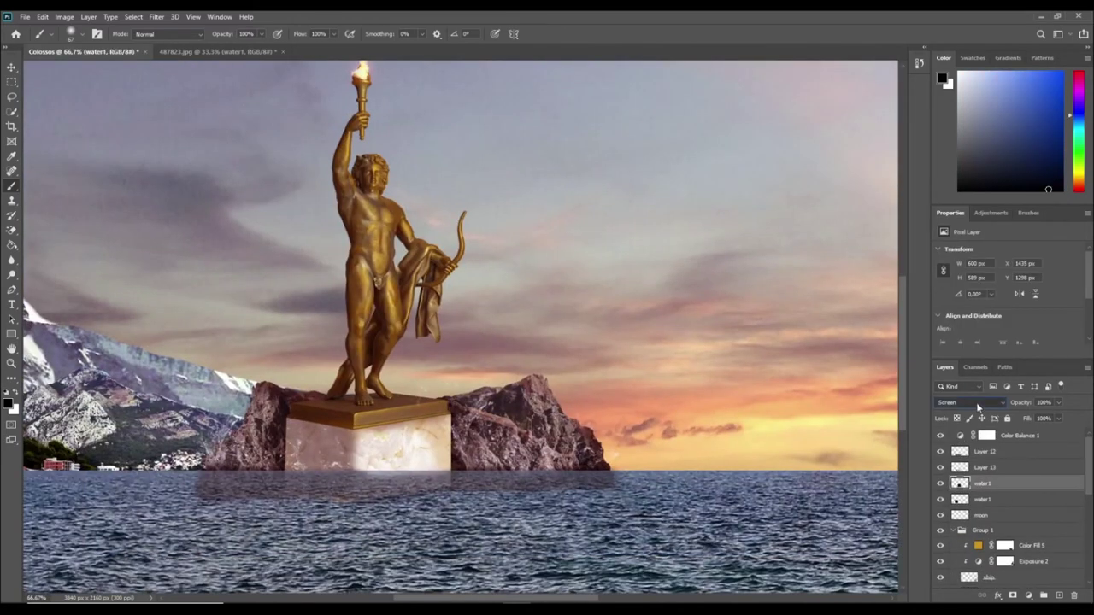
# - Move the water1 splash below the ship and warp it to hug the hull
pyautogui.hotkey('alt', '[')
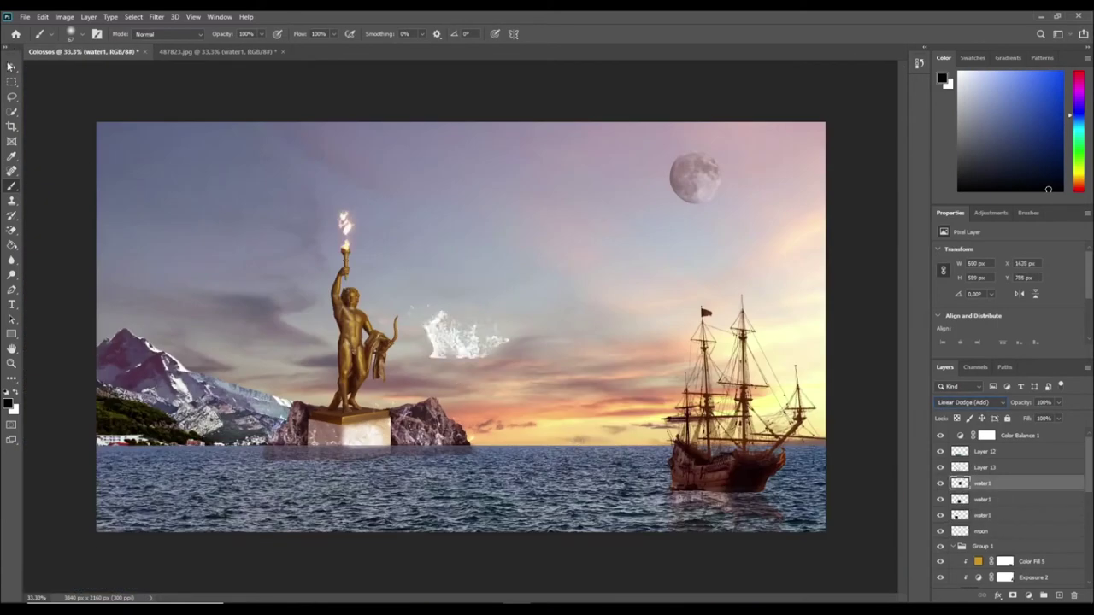
pyautogui.press('v')
pyautogui.moveTo(461, 338); pyautogui.dragTo(656, 466)
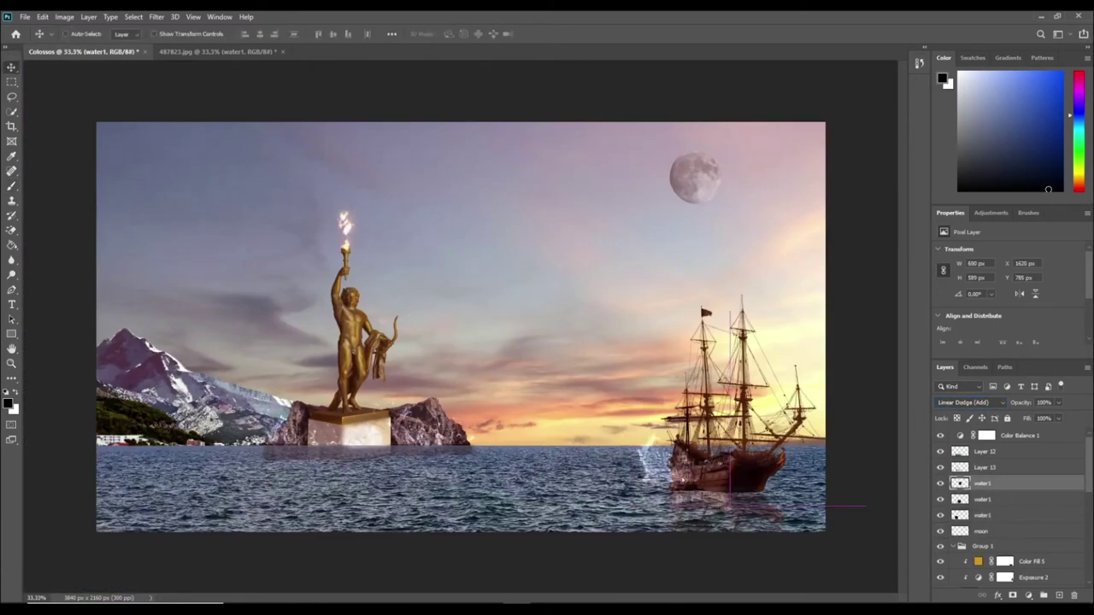
pyautogui.moveTo(1011, 487); pyautogui.dragTo(1037, 553)
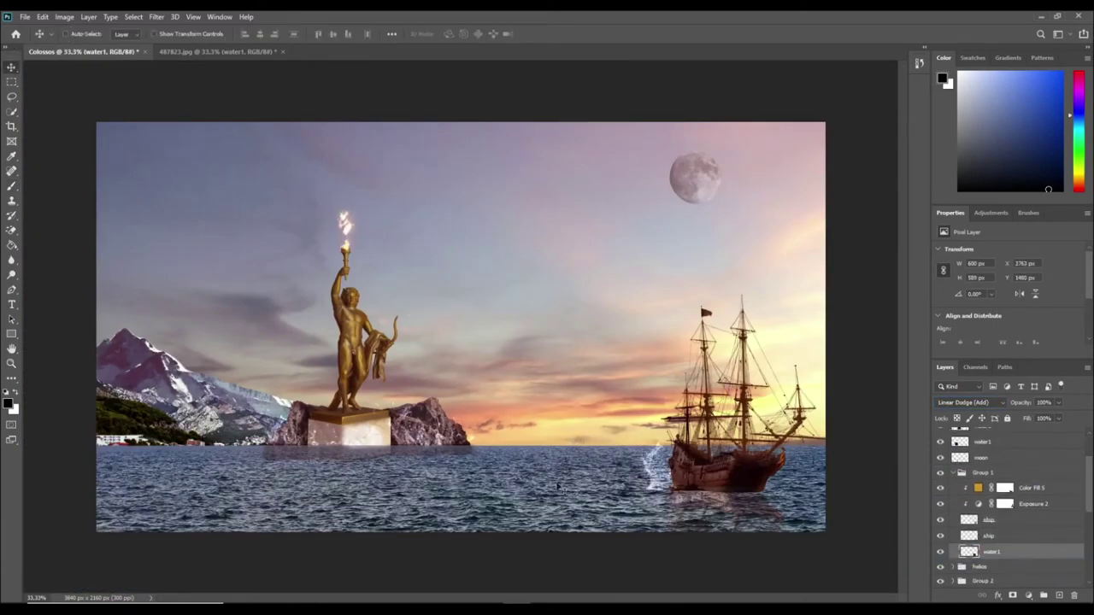
pyautogui.hotkey('ctrl', '+')
pyautogui.hotkey('ctrl', '+')
pyautogui.hscroll(3, 547, 342)
pyautogui.hotkey('ctrl', 't')
pyautogui.moveTo(513, 342); pyautogui.dragTo(508, 297)
pyautogui.press('Return')
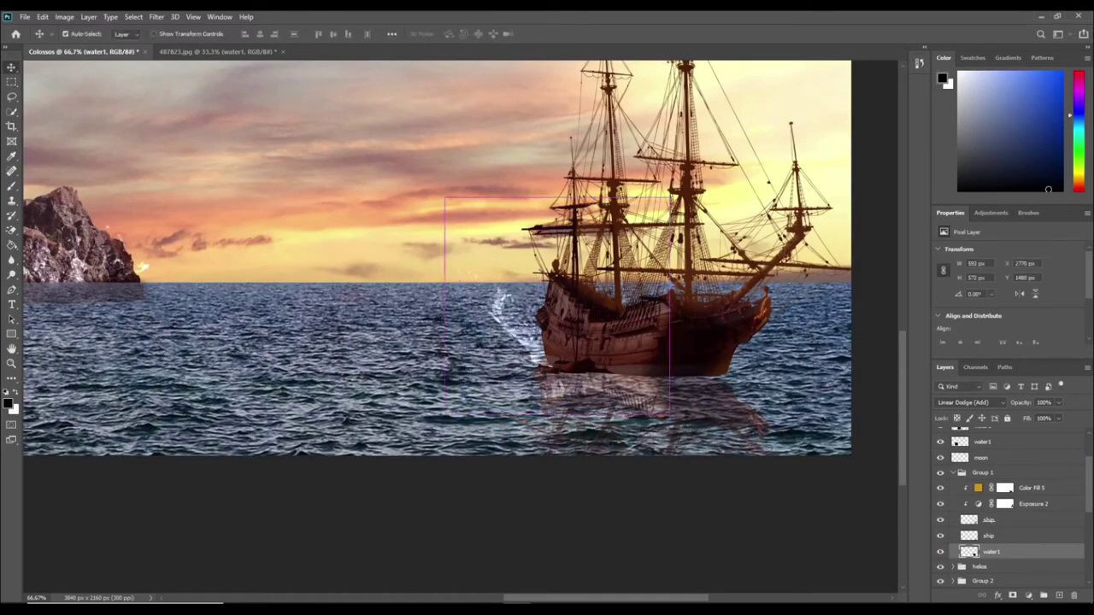
# - Duplicate the warped splash and flip the copy onto the hull's other side
pyautogui.hotkey('ctrl', 'j')
pyautogui.hotkey('ctrl', 't')
pyautogui.moveTo(479, 342)
pyautogui.mouseDown()
pyautogui.moveTo(816, 386)
pyautogui.moveTo(772, 429)
pyautogui.mouseUp()
pyautogui.press('Return')
pyautogui.hotkey('ctrl', '0')
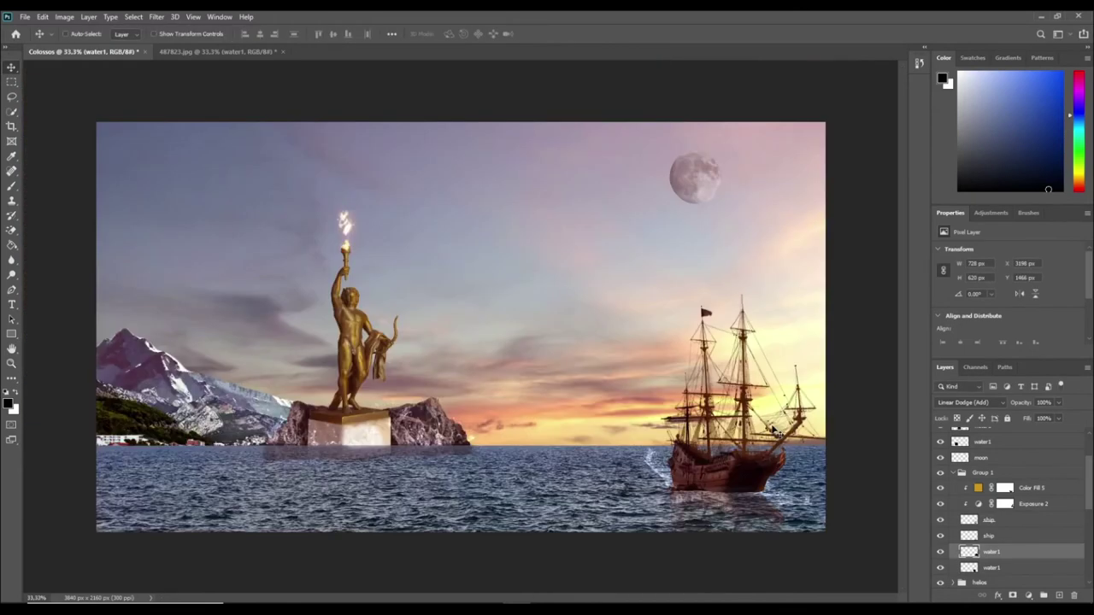
pyautogui.scroll(2, 981, 486)
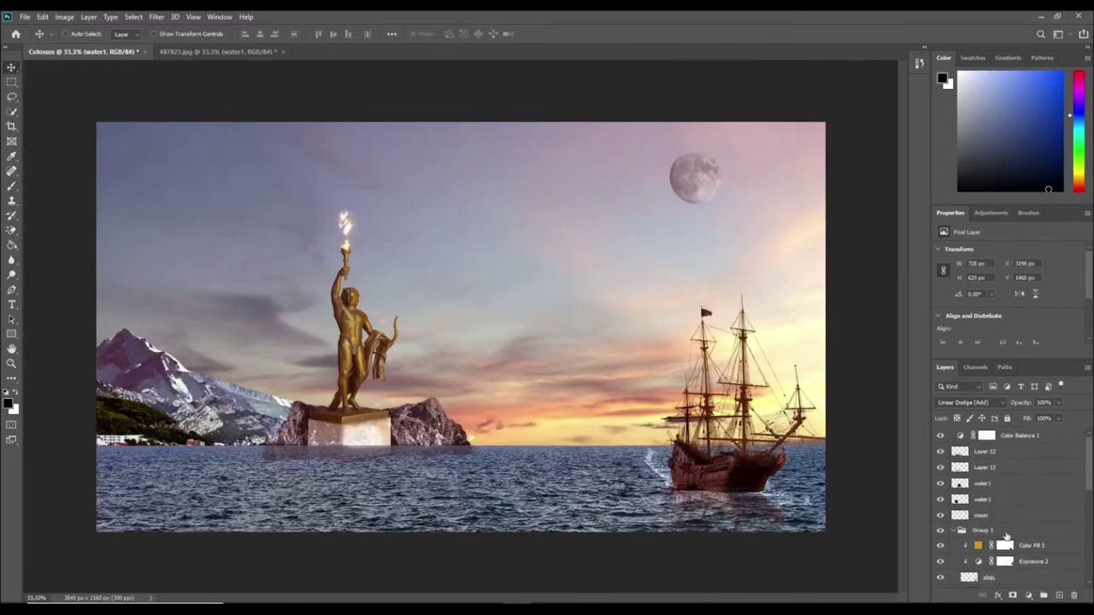
# - Clip a white Color Fill 7 to the moon and mask its centre to reveal the texture
pyautogui.click(980, 515)
pyautogui.click(1028, 596)
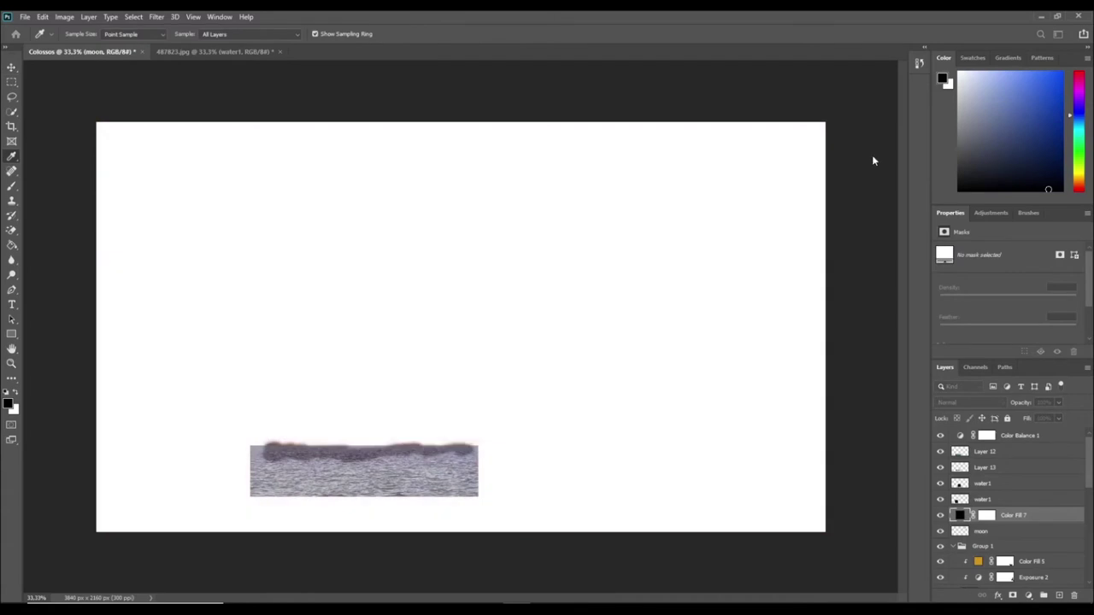
pyautogui.click(872, 154)
pyautogui.hotkey('ctrl', 'alt', 'g')
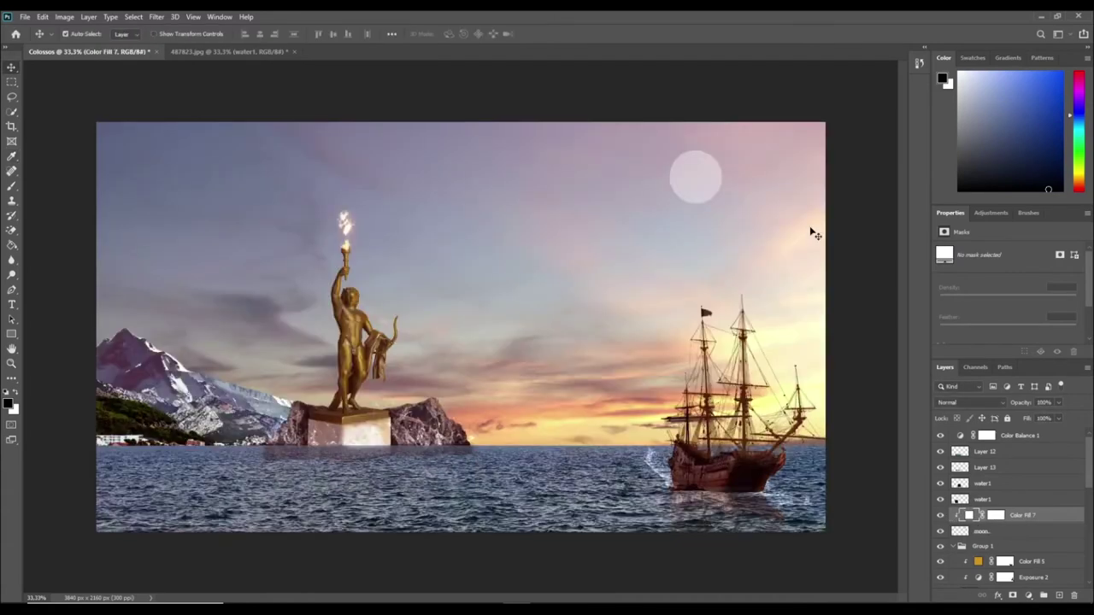
pyautogui.scroll(2, 807, 261)
pyautogui.press('ctrl+\\')
pyautogui.press('b')
pyautogui.moveTo(579, 228)
pyautogui.mouseDown()
pyautogui.moveTo(635, 276)
pyautogui.moveTo(601, 265)
pyautogui.moveTo(581, 239)
pyautogui.moveTo(605, 293)
pyautogui.mouseUp()
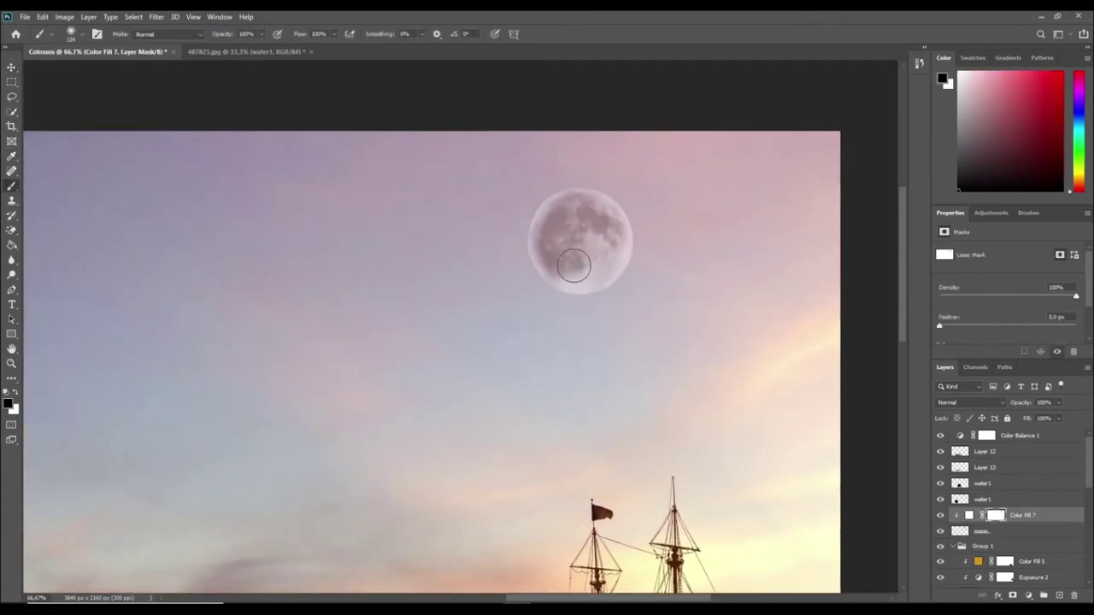
pyautogui.scroll(-2, 205, 321)
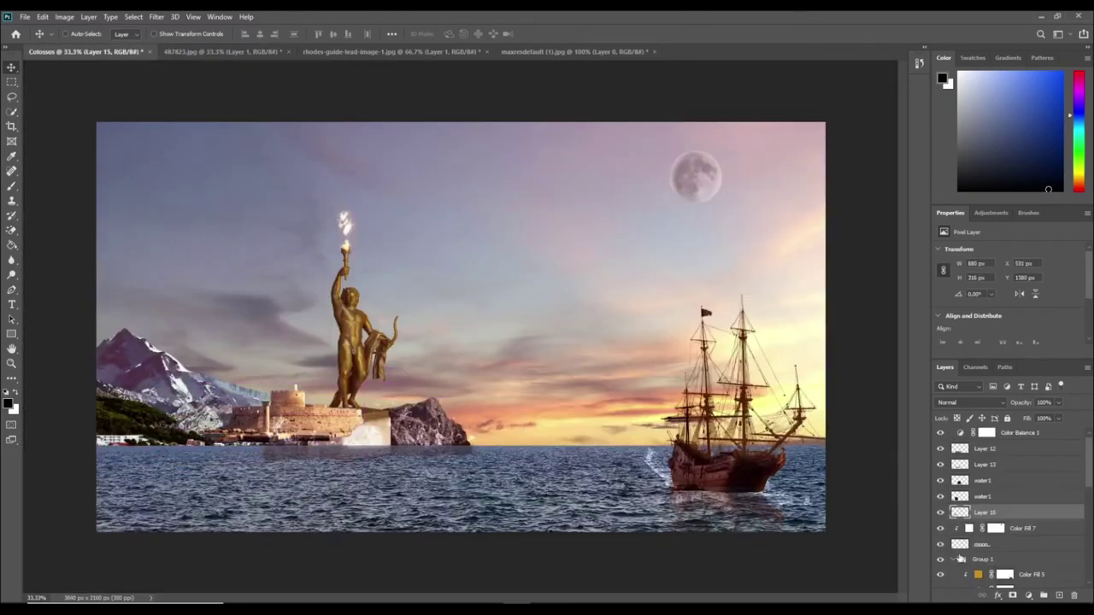
# - Bring the castle cut-out into Colossos above the sea layer and lower it to the waterline
pyautogui.moveTo(655, 419); pyautogui.dragTo(291, 418)
pyautogui.moveTo(984, 502); pyautogui.dragTo(1024, 490)
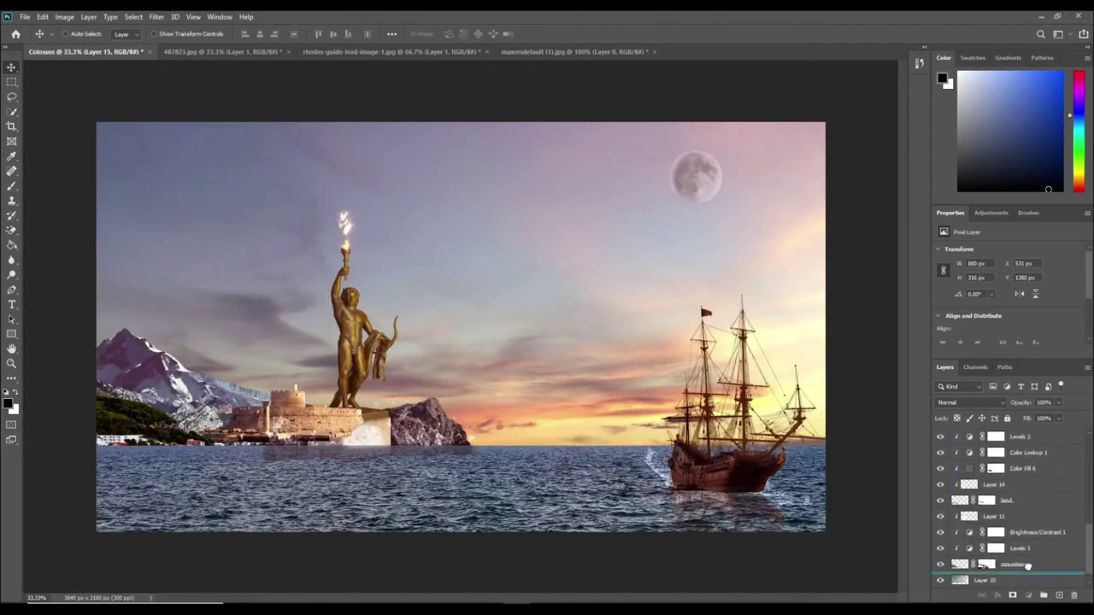
pyautogui.moveTo(1024, 490); pyautogui.dragTo(1008, 437)
pyautogui.hotkey('ctrl', 't')
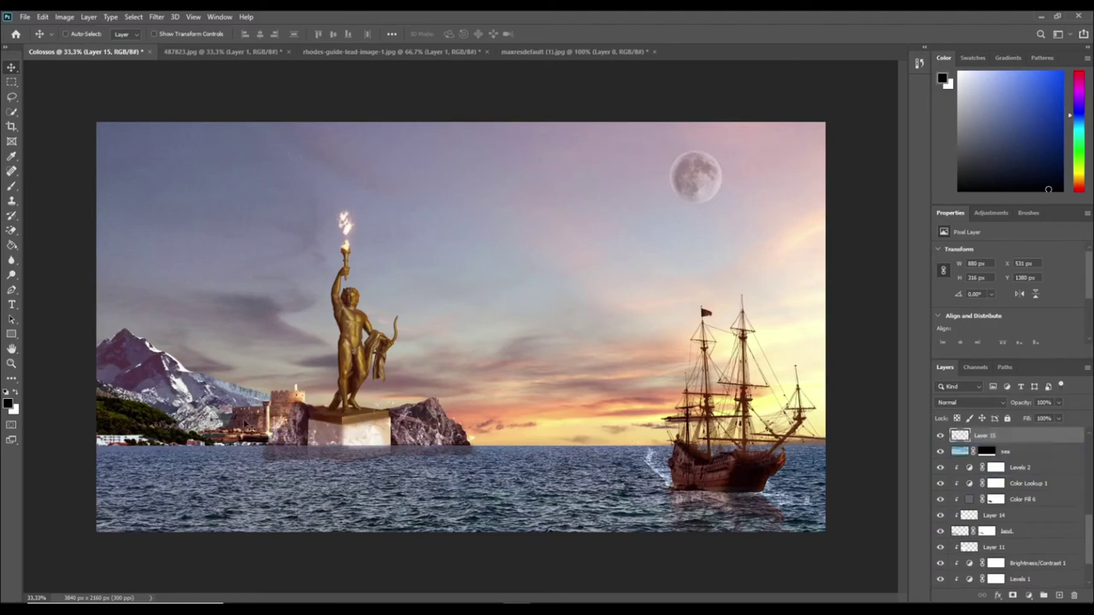
pyautogui.press('Return')
pyautogui.scroll(5, 245, 469)
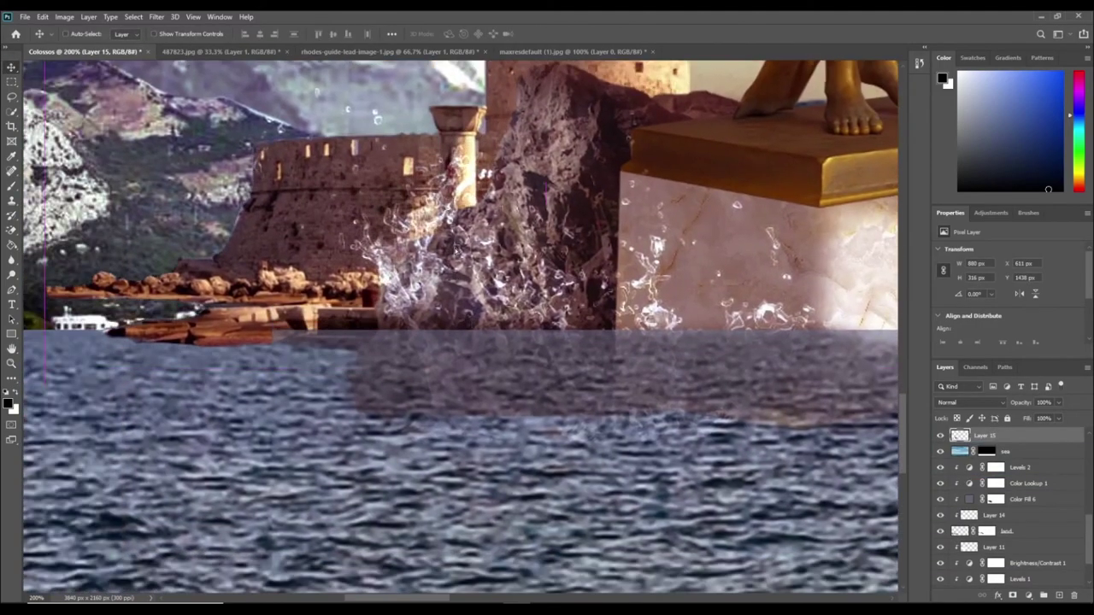
pyautogui.moveTo(180, 350); pyautogui.dragTo(181, 389)
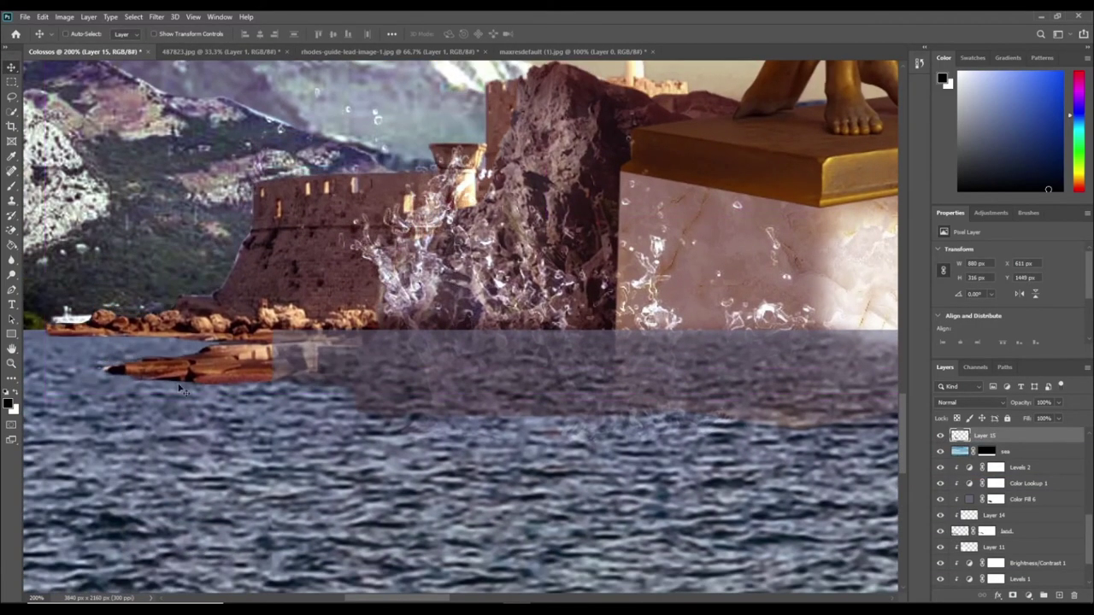
# - Give the castle Layer 15 a layer mask and a clipped Levels 3 adjustment
pyautogui.click(1013, 596)
pyautogui.moveTo(409, 442); pyautogui.dragTo(626, 432)
pyautogui.press('b')
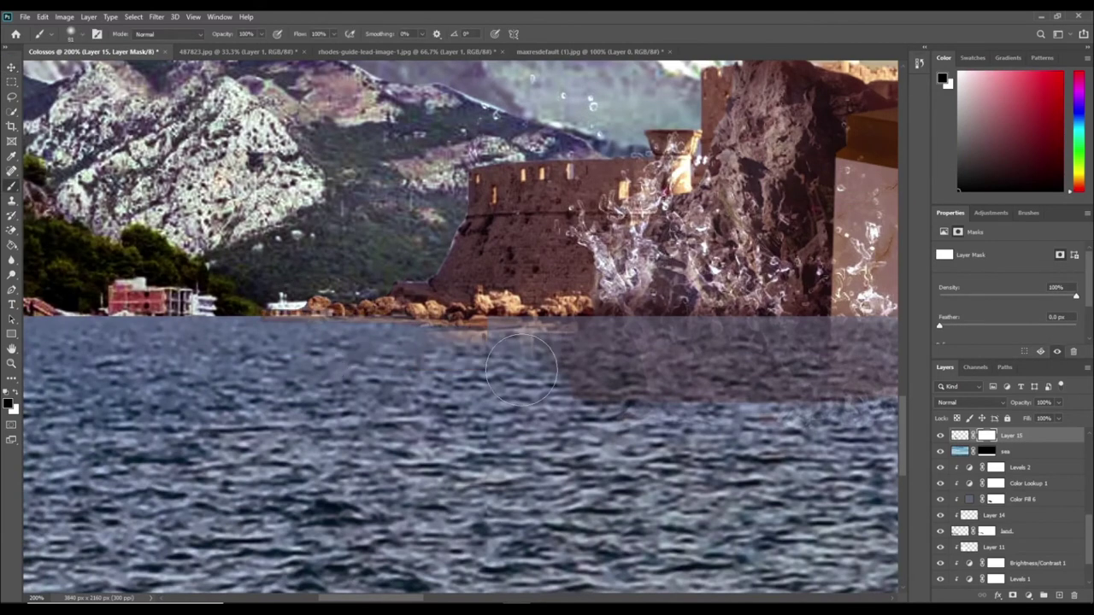
pyautogui.scroll(-4, 312, 406)
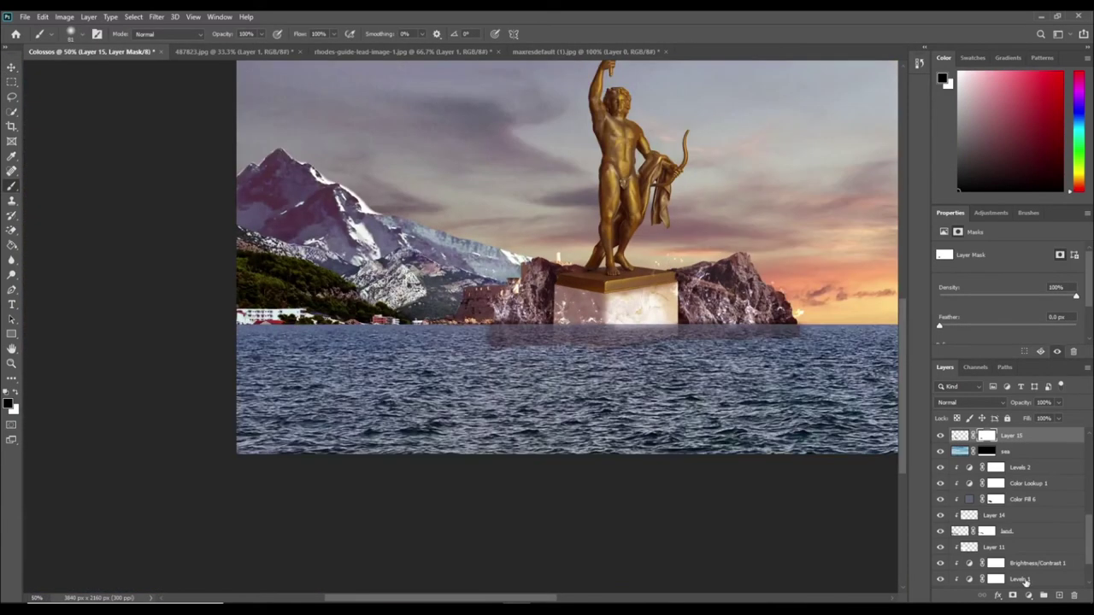
pyautogui.hotkey('ctrl', 'l')
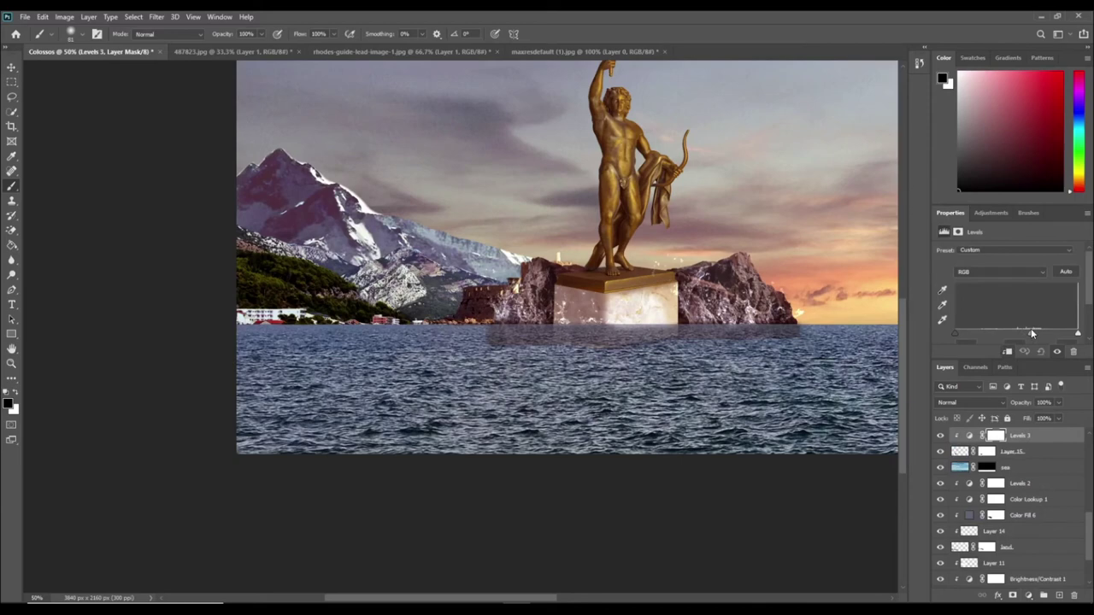
pyautogui.scroll(-1, 669, 260)
pyautogui.press('v')
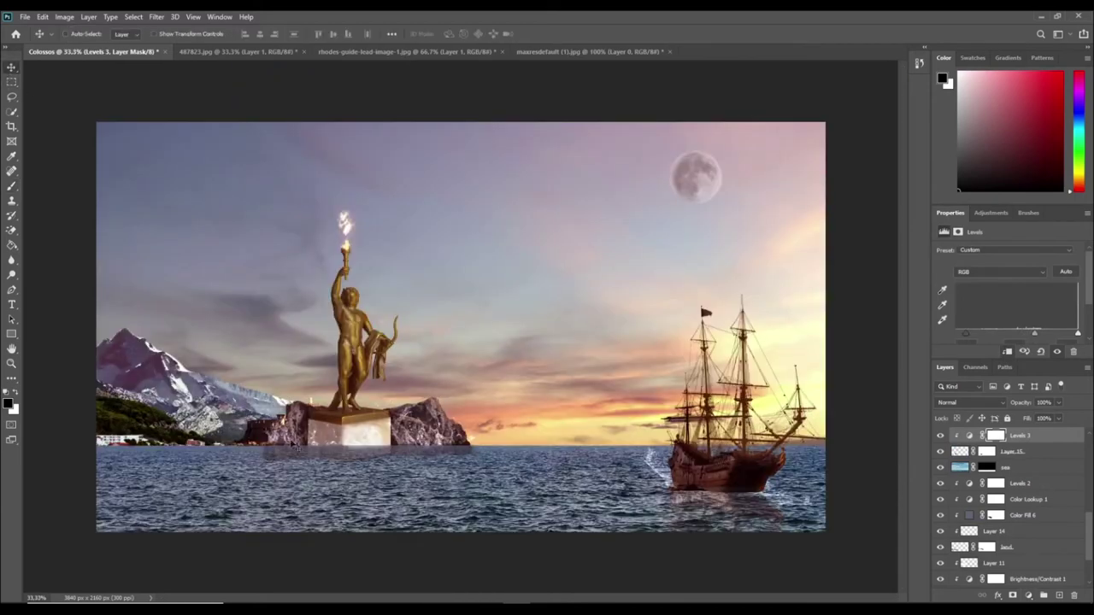
pyautogui.click(1013, 451)
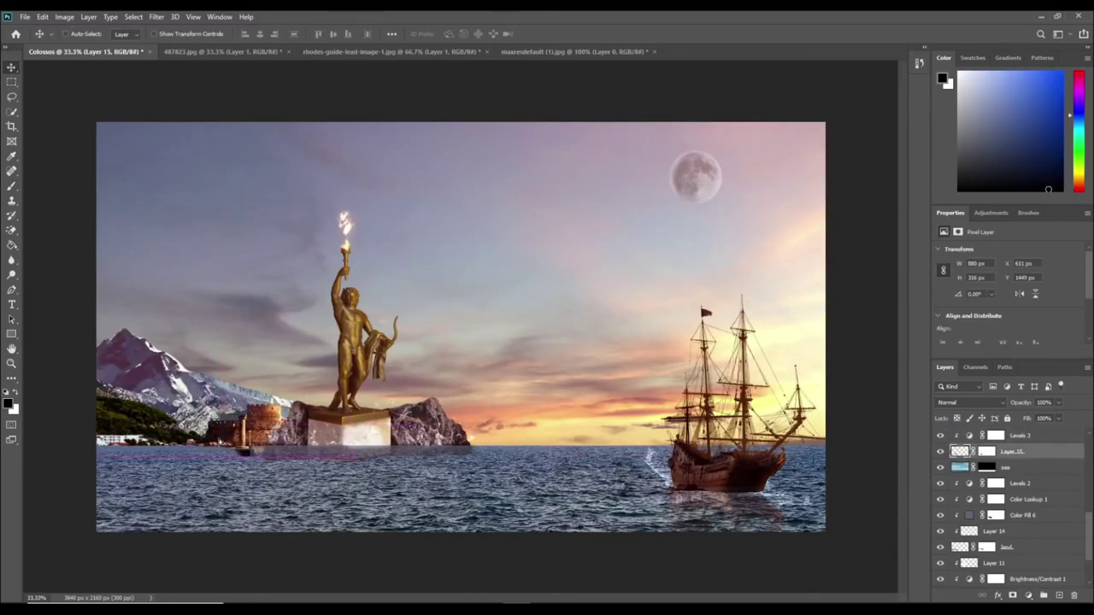
# - Paint out the dark patch at the castle's base on its mask, then show 487823.jpg
pyautogui.scroll(1, 248, 427)
pyautogui.scroll(1, 257, 423)
pyautogui.hotkey('ctrl', '\\')
pyautogui.press('b')
pyautogui.moveTo(291, 407); pyautogui.dragTo(361, 400)
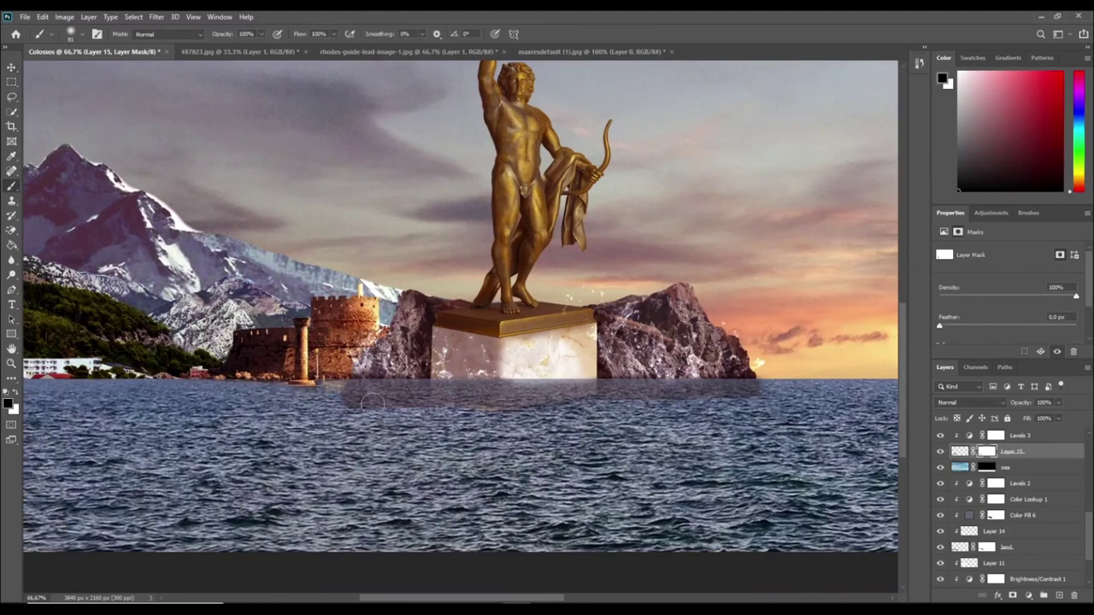
pyautogui.scroll(-1, 378, 453)
pyautogui.scroll(-1, 564, 418)
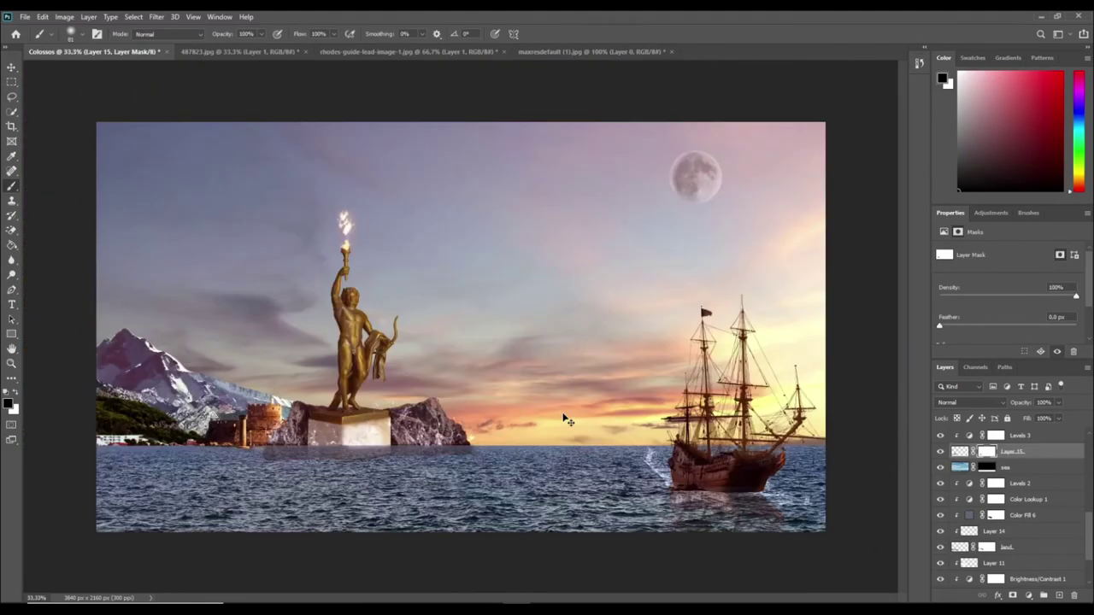
pyautogui.click(239, 52)
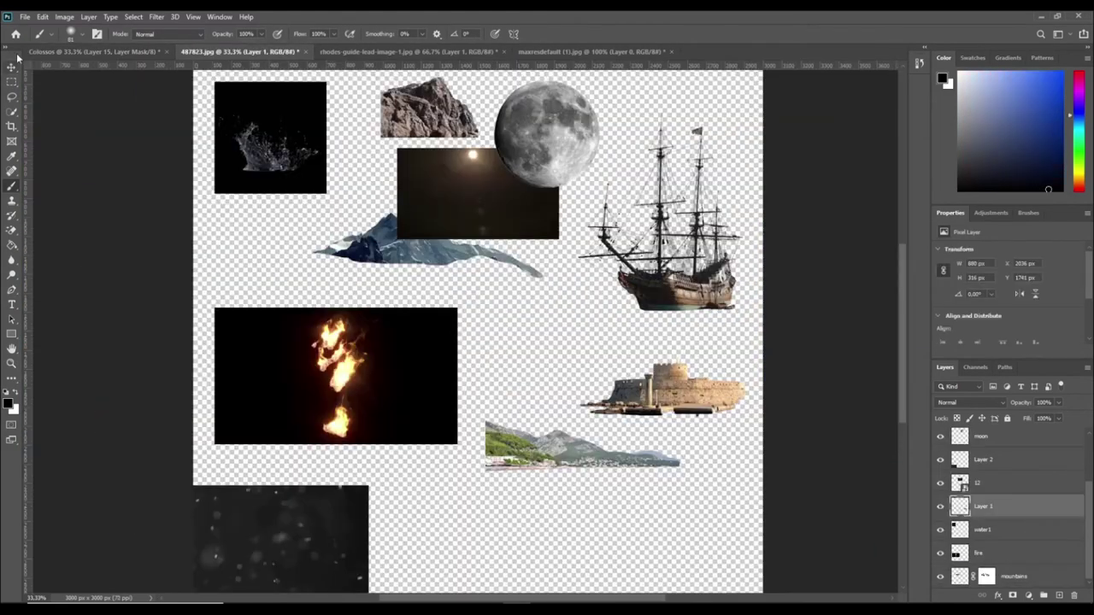
# - Bring the bokeh layer into Colossos and toggle Levels 3 to compare the castle
pyautogui.press('v')
pyautogui.moveTo(282, 530)
pyautogui.mouseDown()
pyautogui.moveTo(78, 53)
pyautogui.moveTo(461, 325)
pyautogui.mouseUp()
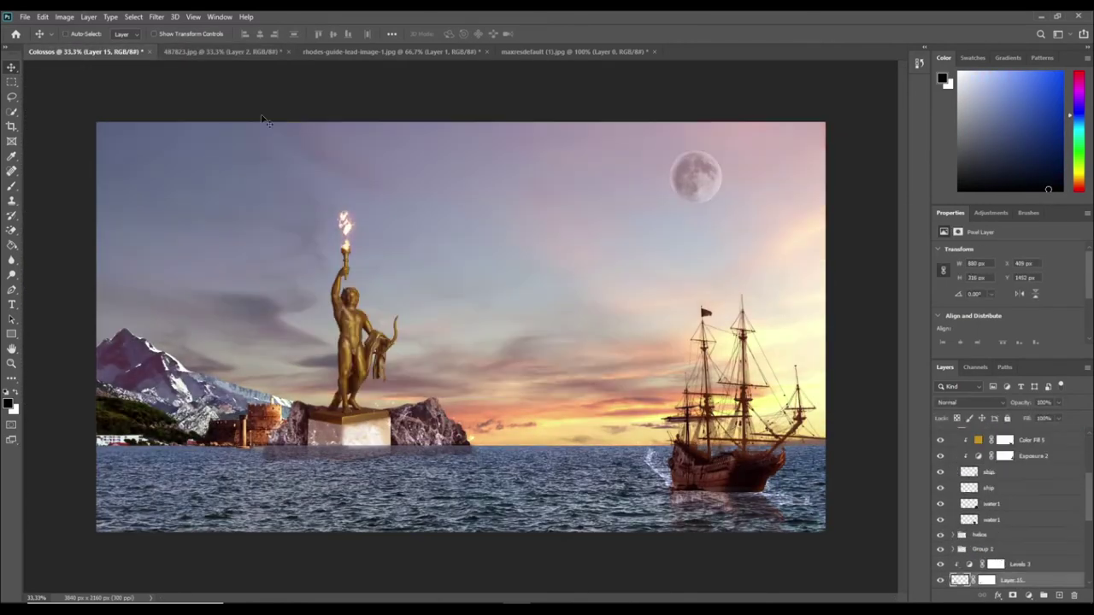
pyautogui.click(1024, 549)
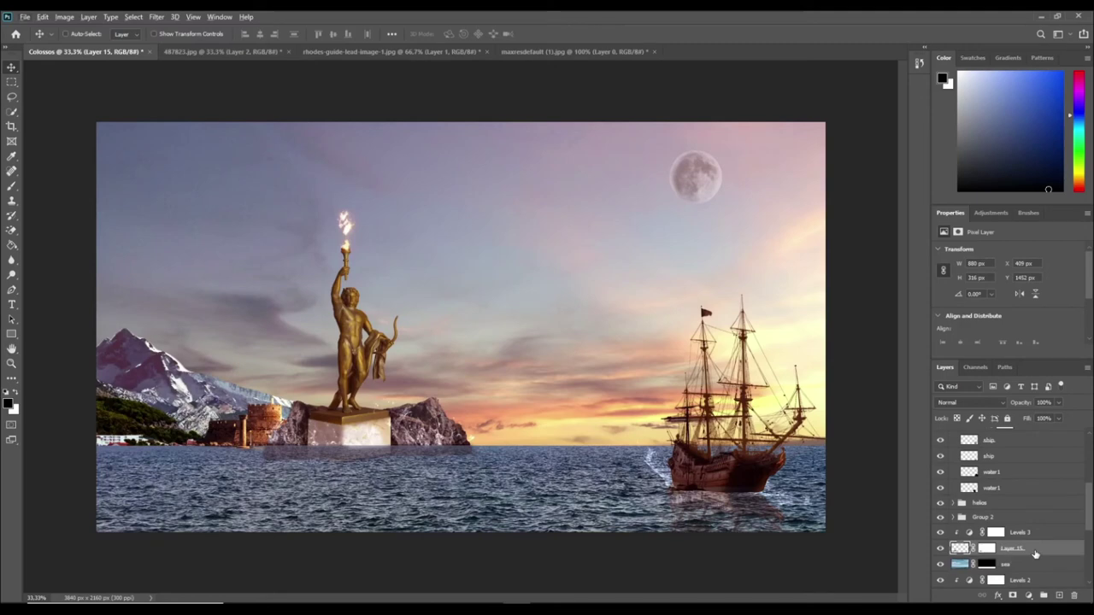
pyautogui.click(1017, 532)
pyautogui.click(941, 547)
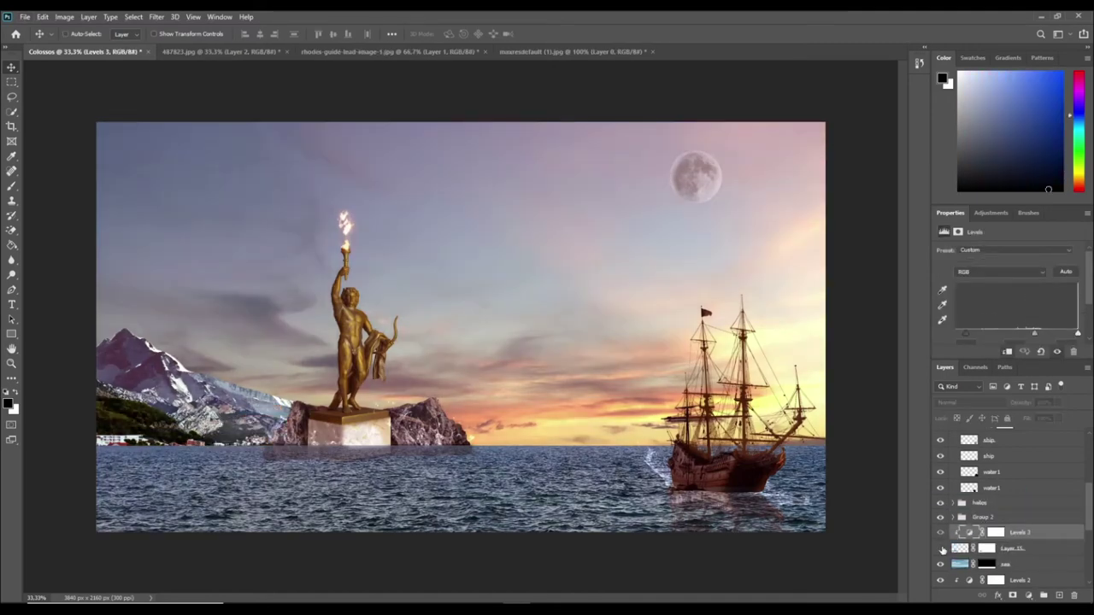
pyautogui.scroll(3, 982, 513)
# - Enlarge bokeh Layer 16 so it covers the whole canvas
pyautogui.click(983, 435)
pyautogui.hotkey('ctrl', 't')
pyautogui.moveTo(336, 259); pyautogui.dragTo(30, 122)
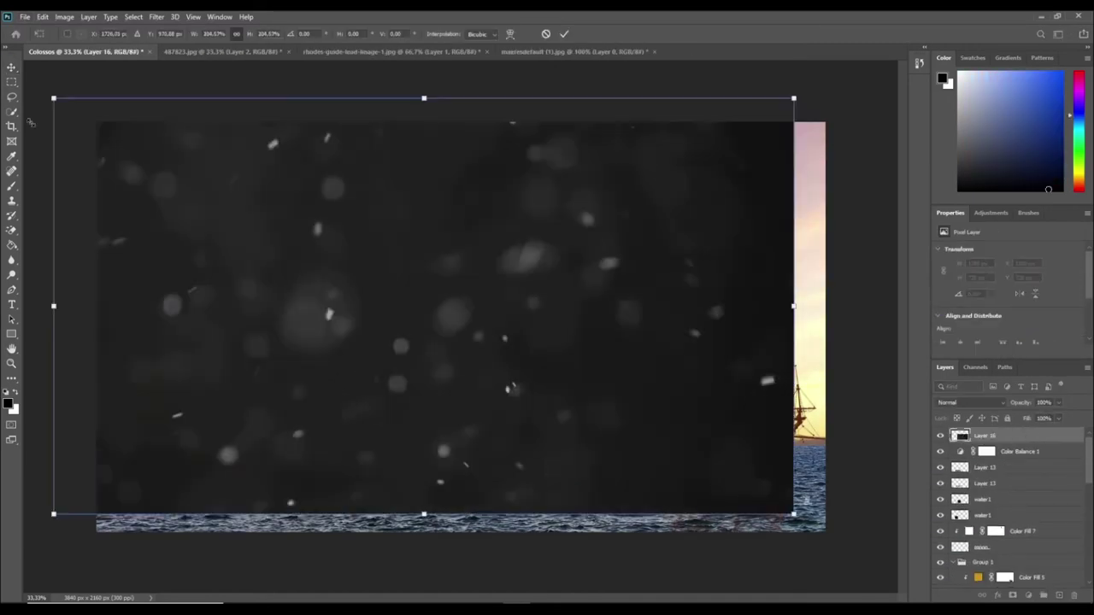
pyautogui.press('Return')
# - Copy light layer 12 into Colossos, rotate and scale it past the canvas, and blend it in Screen mode
pyautogui.click(214, 51)
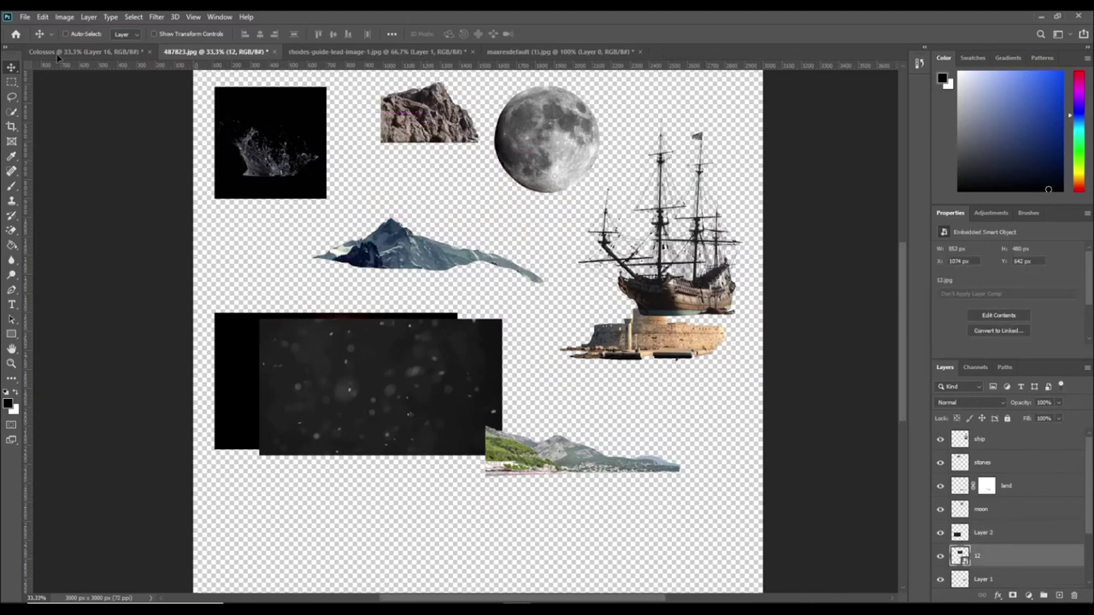
pyautogui.moveTo(58, 53); pyautogui.dragTo(618, 313)
pyautogui.hotkey('ctrl', 't')
pyautogui.moveTo(709, 256); pyautogui.dragTo(675, 368)
pyautogui.moveTo(618, 308); pyautogui.dragTo(794, 159)
pyautogui.moveTo(760, 214)
pyautogui.mouseDown()
pyautogui.moveTo(641, 352)
pyautogui.moveTo(617, 273)
pyautogui.moveTo(288, 186)
pyautogui.moveTo(336, 151)
pyautogui.moveTo(191, 105)
pyautogui.moveTo(162, 120)
pyautogui.mouseUp()
pyautogui.press('Return')
pyautogui.hotkey('shift', 'alt', 's')
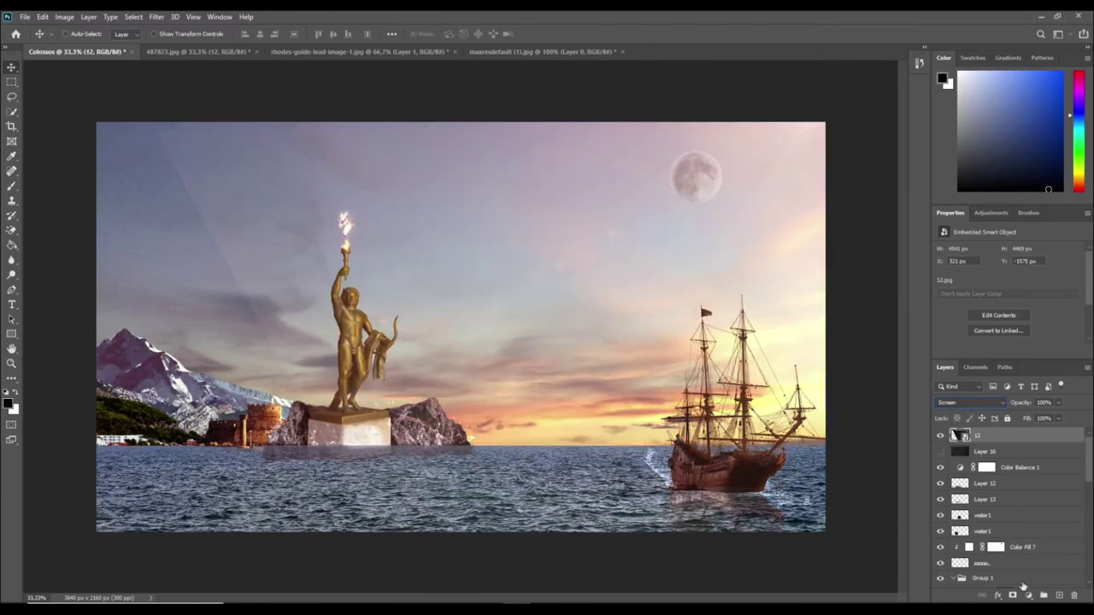
# - Mask light layer 12 and paint its glow off the water
pyautogui.click(1013, 596)
pyautogui.press('b')
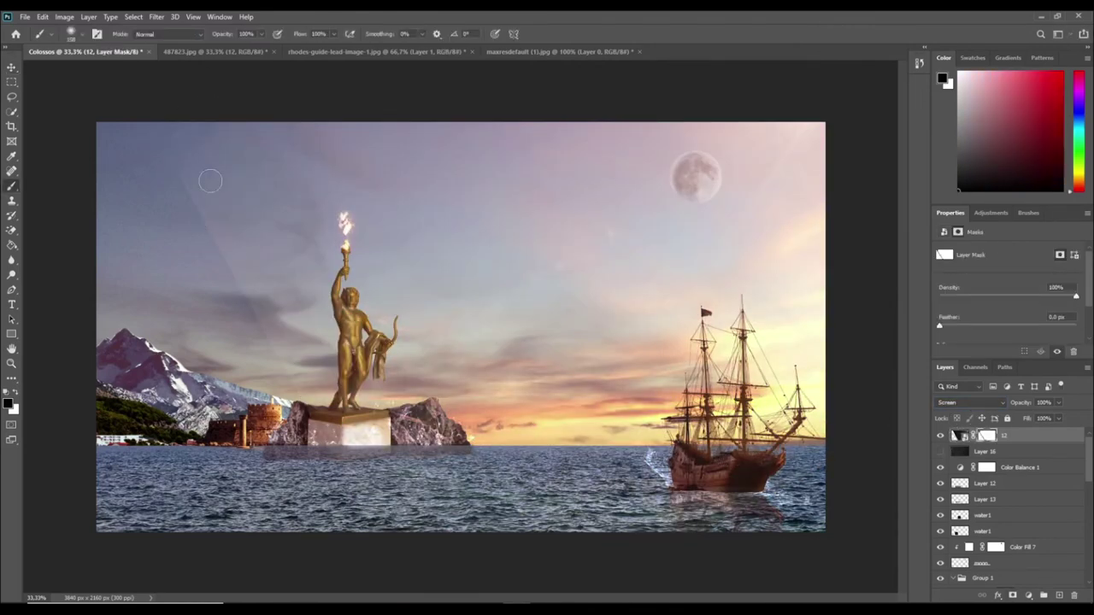
pyautogui.moveTo(289, 398); pyautogui.dragTo(639, 519)
# - Show bokeh Layer 16 in Screen mode at 52% opacity, then flatten the image
pyautogui.click(940, 452)
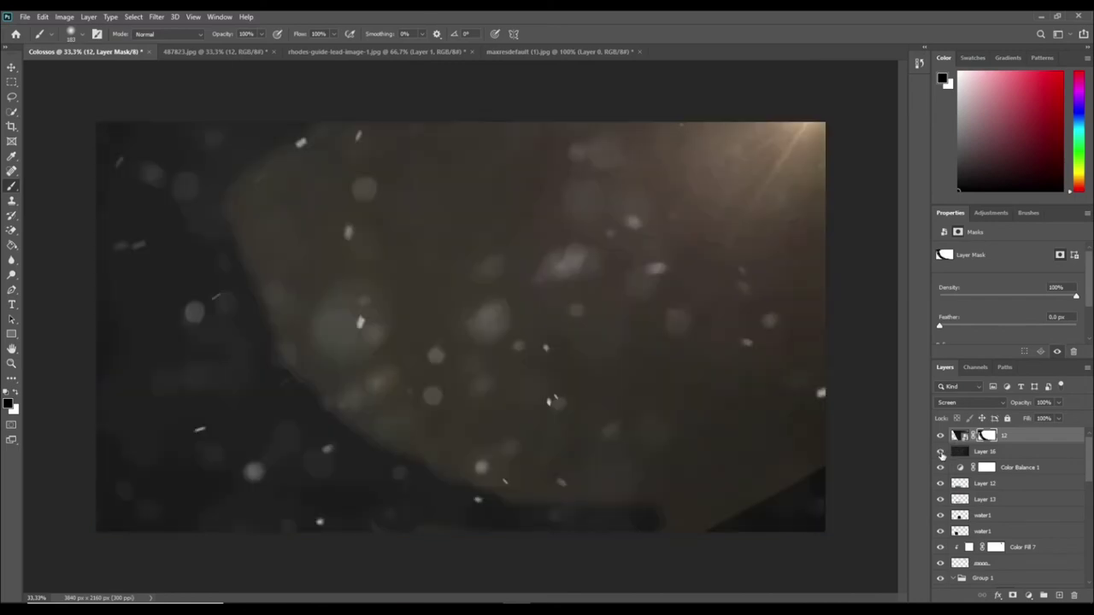
pyautogui.click(991, 451)
pyautogui.hotkey('shift', 'alt', 's')
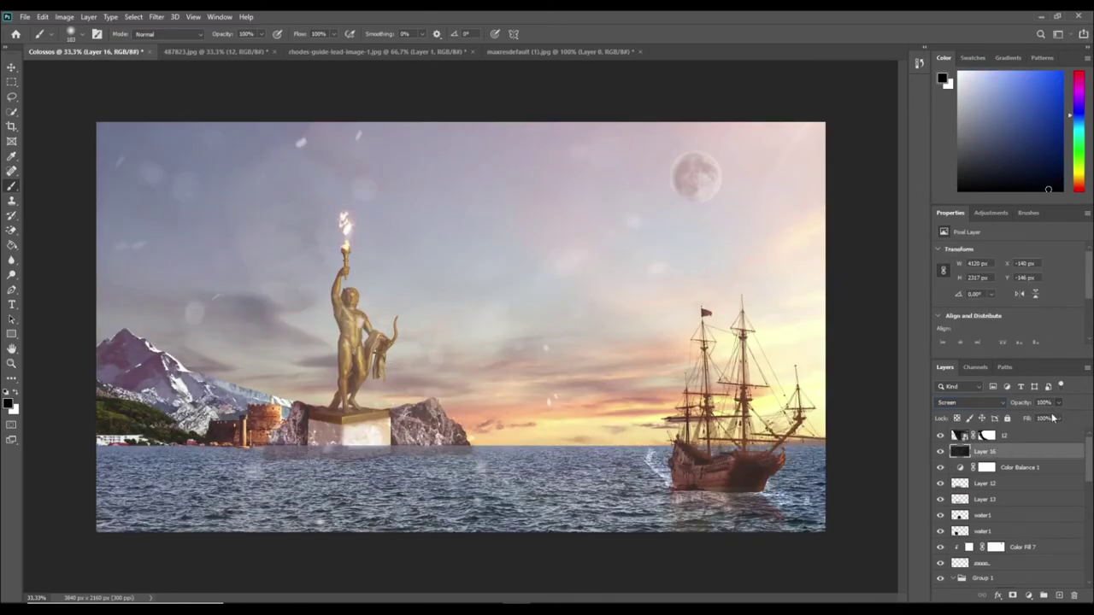
pyautogui.moveTo(1043, 418); pyautogui.dragTo(1019, 433)
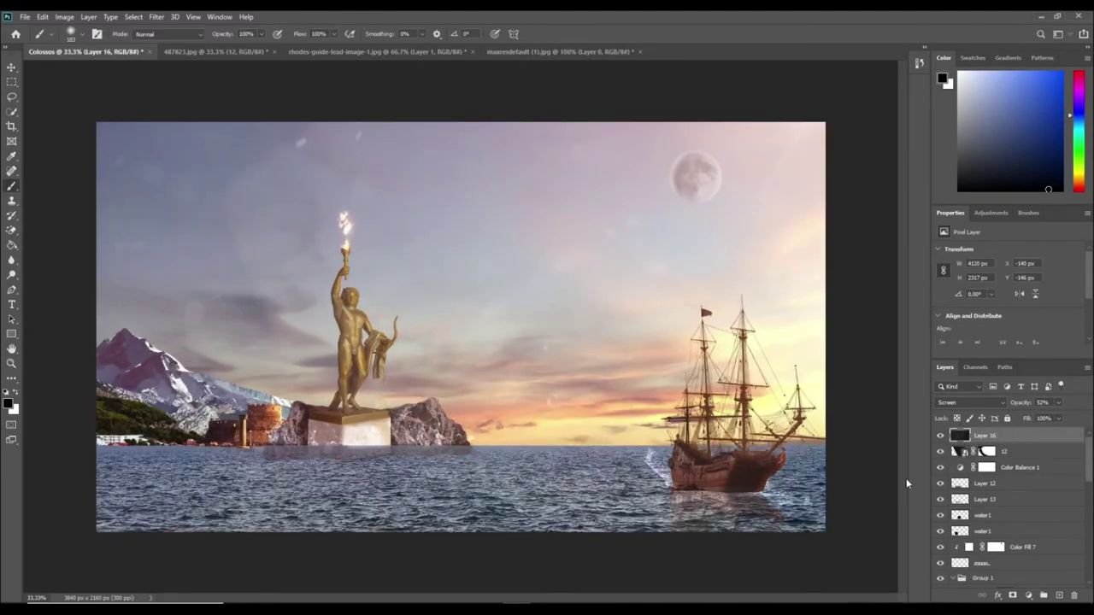
pyautogui.hotkey('ctrl', 'shift', 'e')
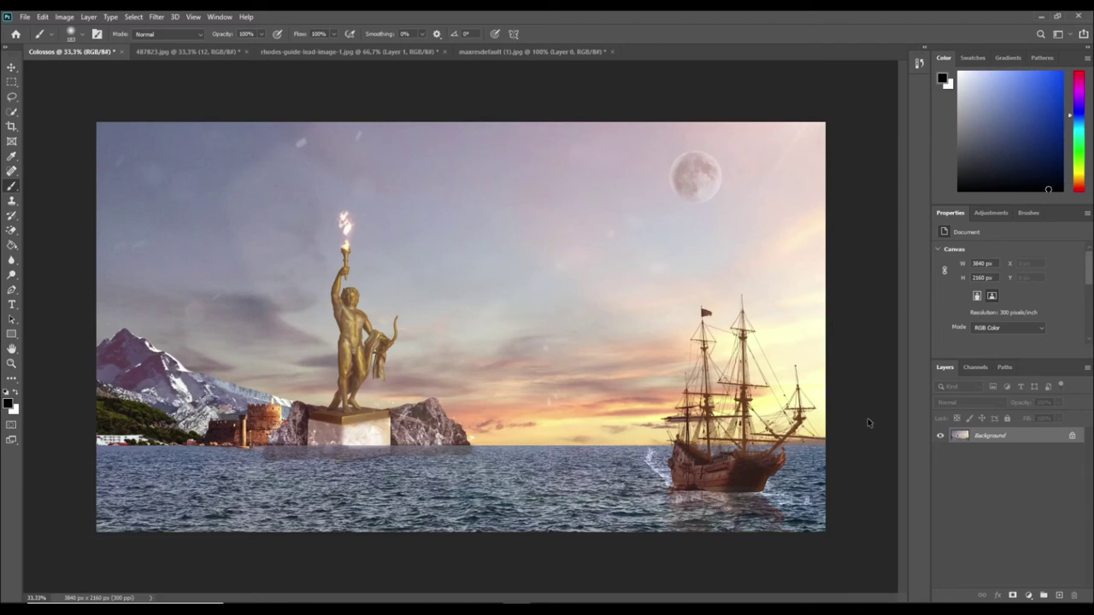
# - Undo the flatten to restore all layers, then zoom and pan in on the statue
pyautogui.hotkey('ctrl', 'z')
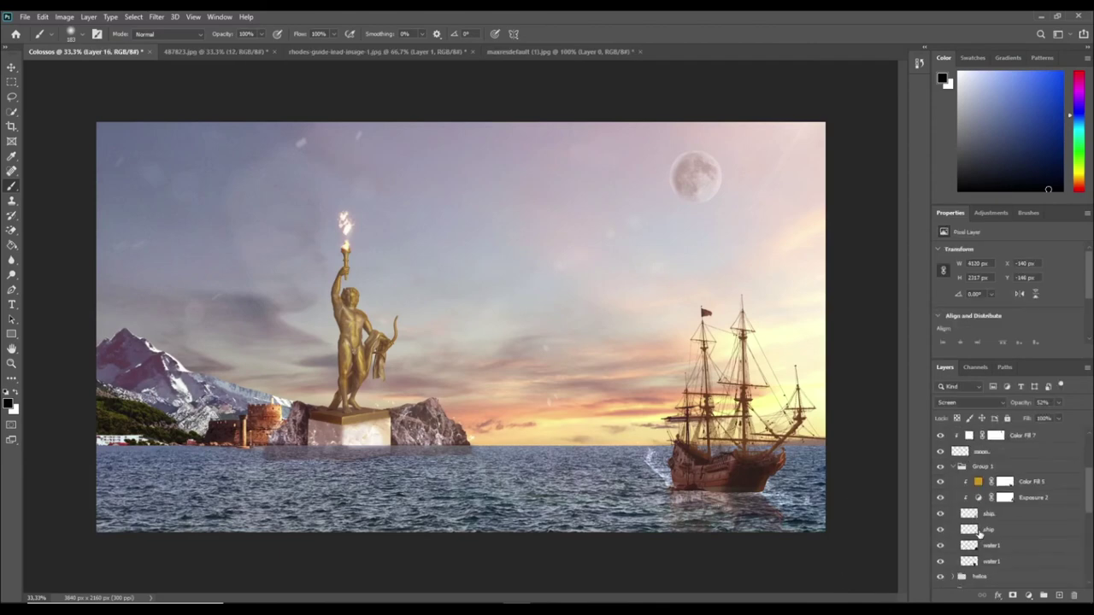
pyautogui.hotkey('ctrl', '+')
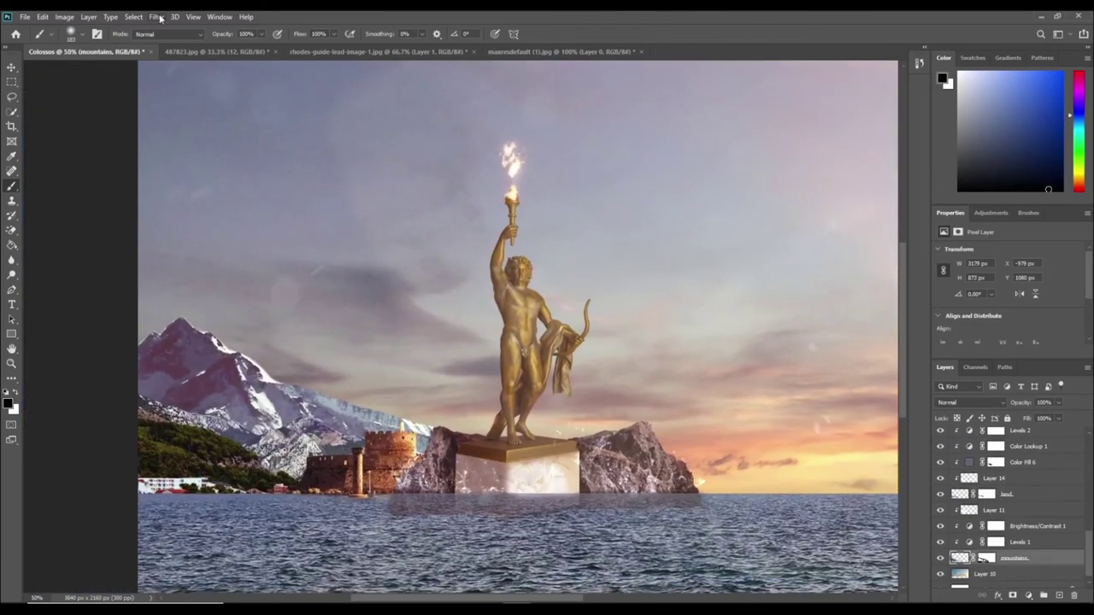
pyautogui.press('h')
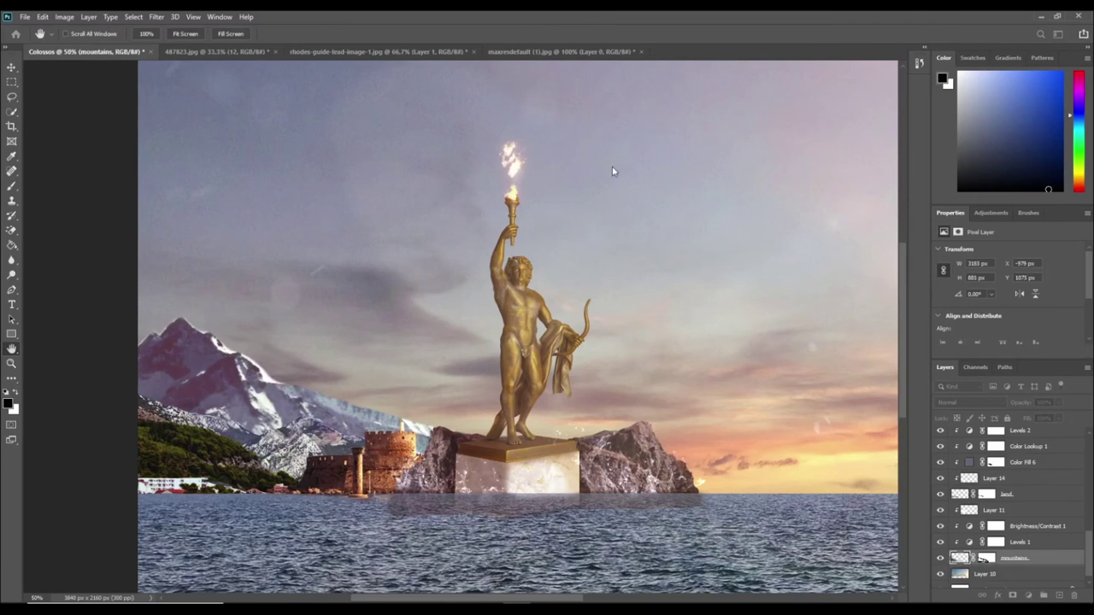
pyautogui.press('b')
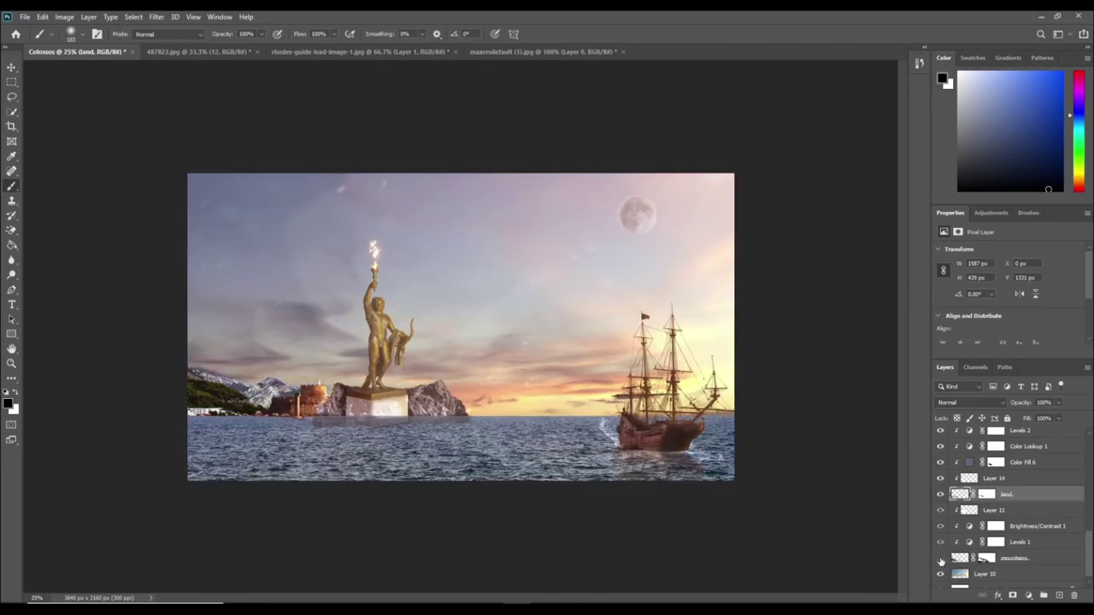
# - Make the snowy mountains layer visible again
pyautogui.click(941, 559)
pyautogui.scroll(-2, 987, 497)
pyautogui.scroll(-2, 974, 498)
pyautogui.scroll(-2, 962, 499)
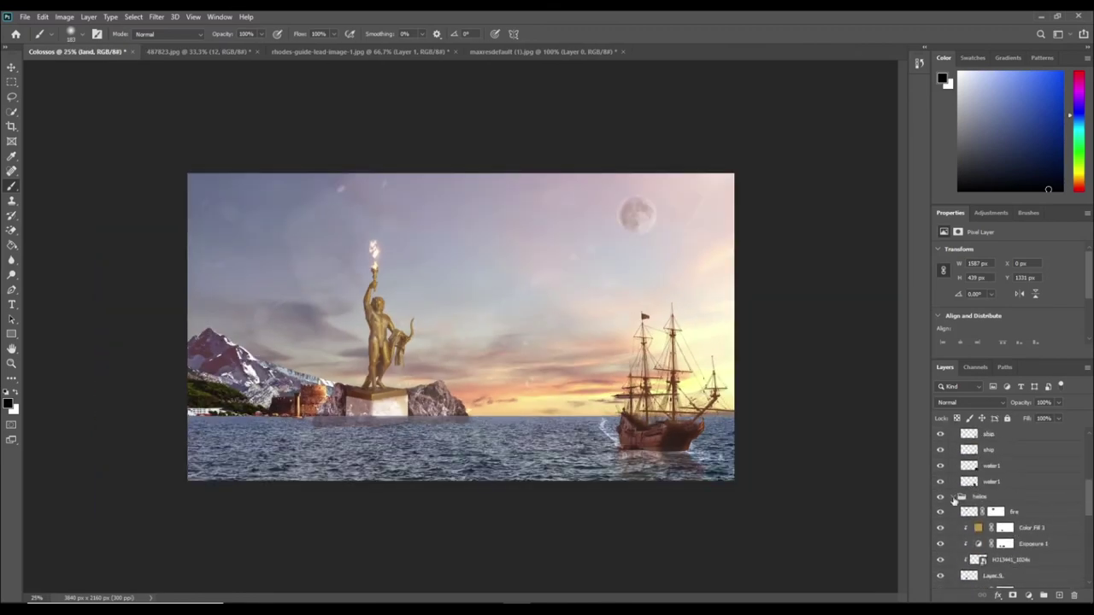
# - Duplicate the helios statue group and flip the copy below the statue as a water reflection
pyautogui.click(954, 499)
pyautogui.hotkey('ctrl', 'j')
pyautogui.hotkey('ctrl', 't')
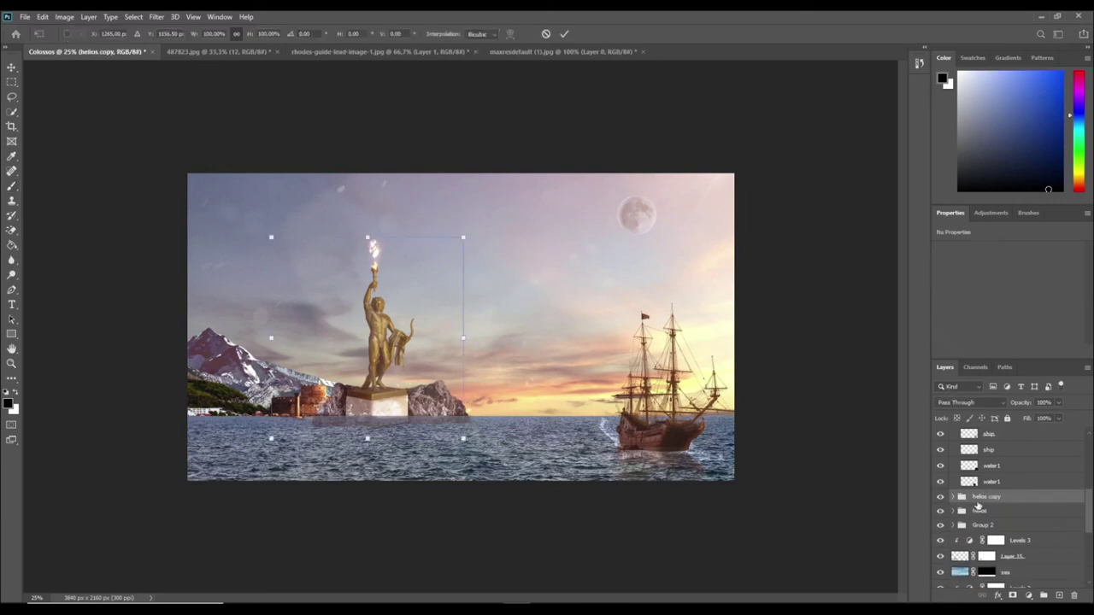
pyautogui.moveTo(474, 449)
pyautogui.mouseDown()
pyautogui.moveTo(552, 544)
pyautogui.moveTo(427, 505)
pyautogui.mouseUp()
pyautogui.press('Return')
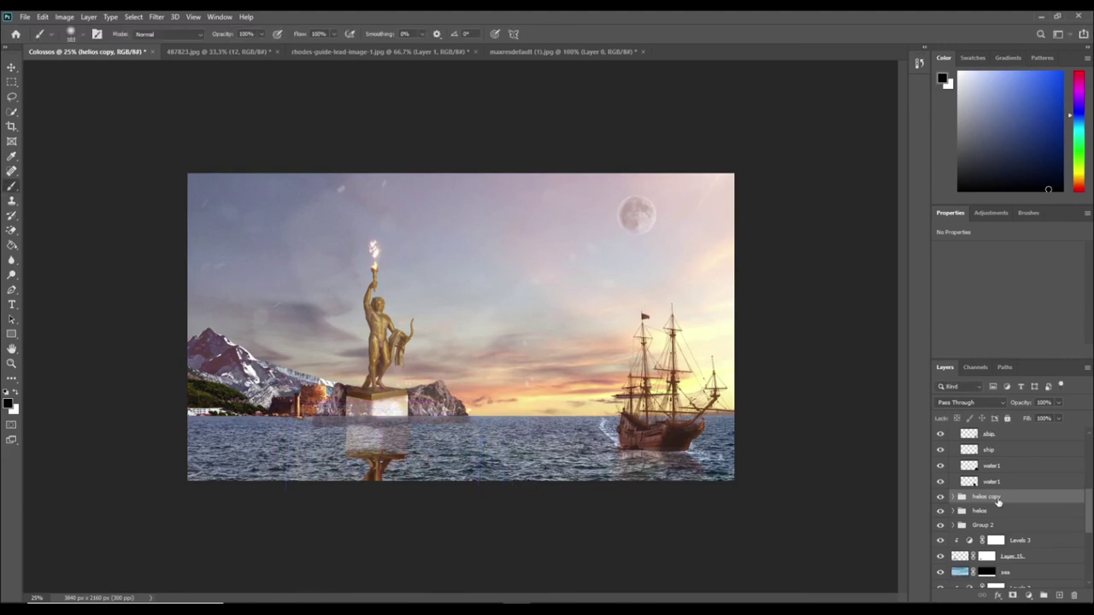
pyautogui.moveTo(996, 505); pyautogui.dragTo(1007, 502)
pyautogui.hotkey('ctrl', 'z')
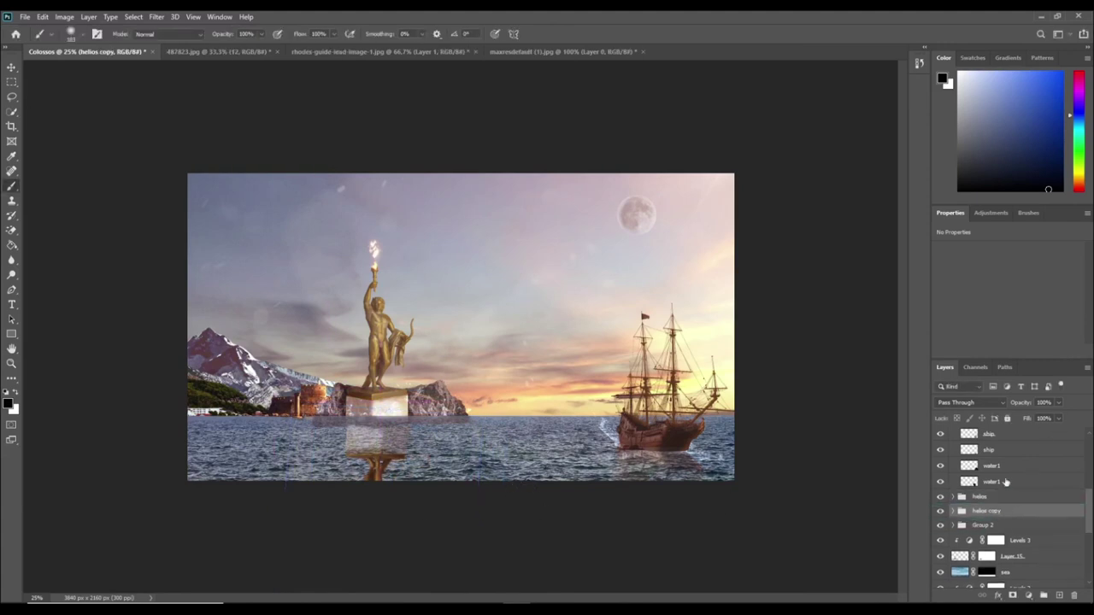
pyautogui.click(1041, 418)
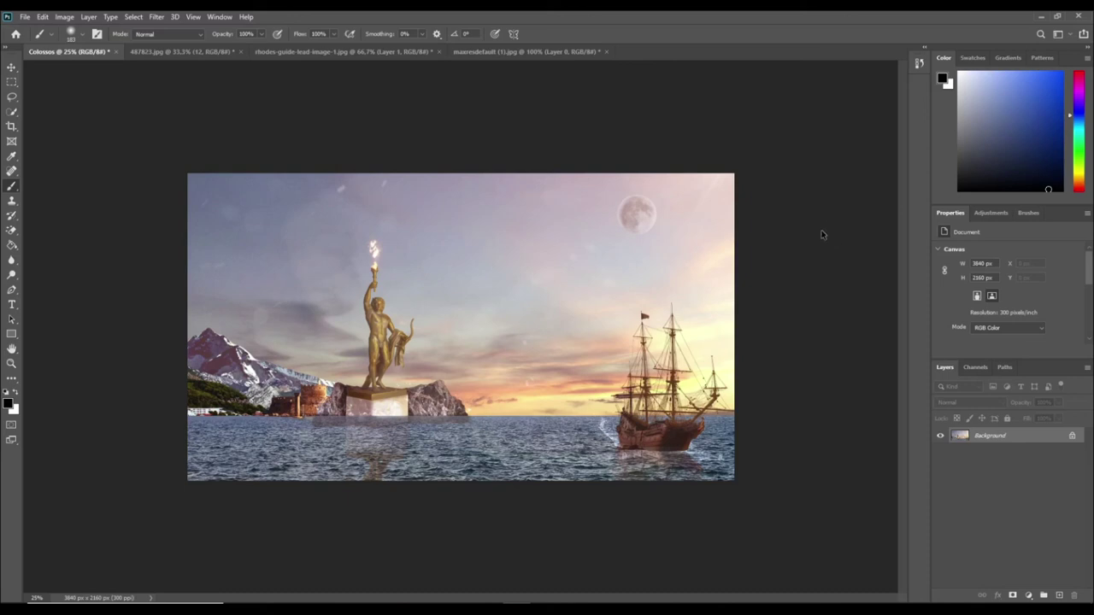
# - Scale down the ship and its water1 wake so they sit farther out to sea
pyautogui.hotkey('ctrl', 't')
pyautogui.moveTo(735, 524); pyautogui.dragTo(684, 446)
pyautogui.press('Return')
pyautogui.click(991, 536)
pyautogui.hotkey('ctrl', 't')
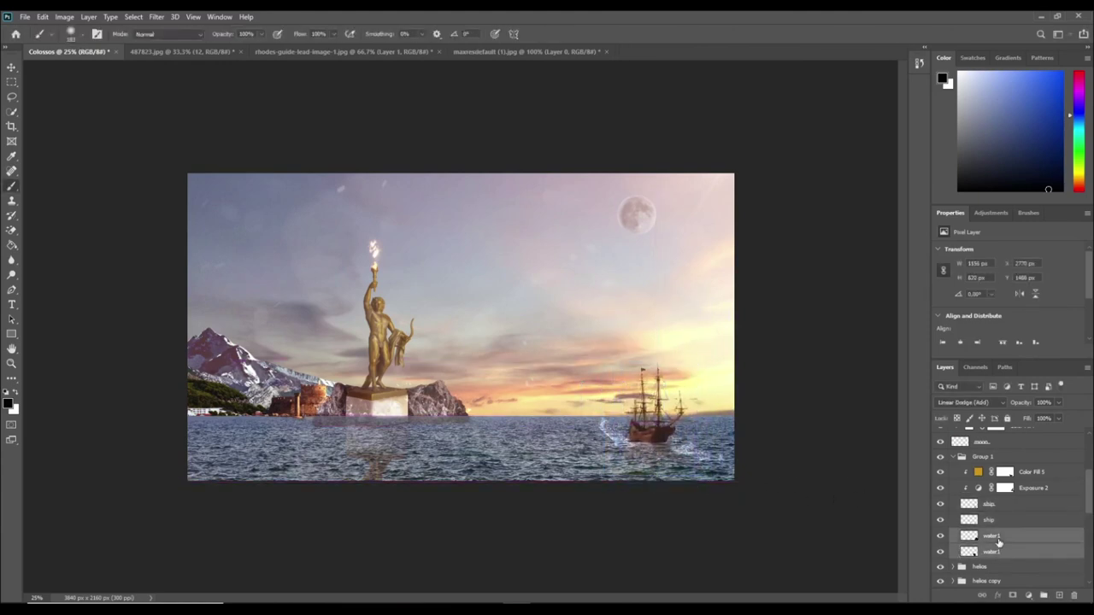
pyautogui.moveTo(724, 461); pyautogui.dragTo(675, 433)
pyautogui.press('Return')
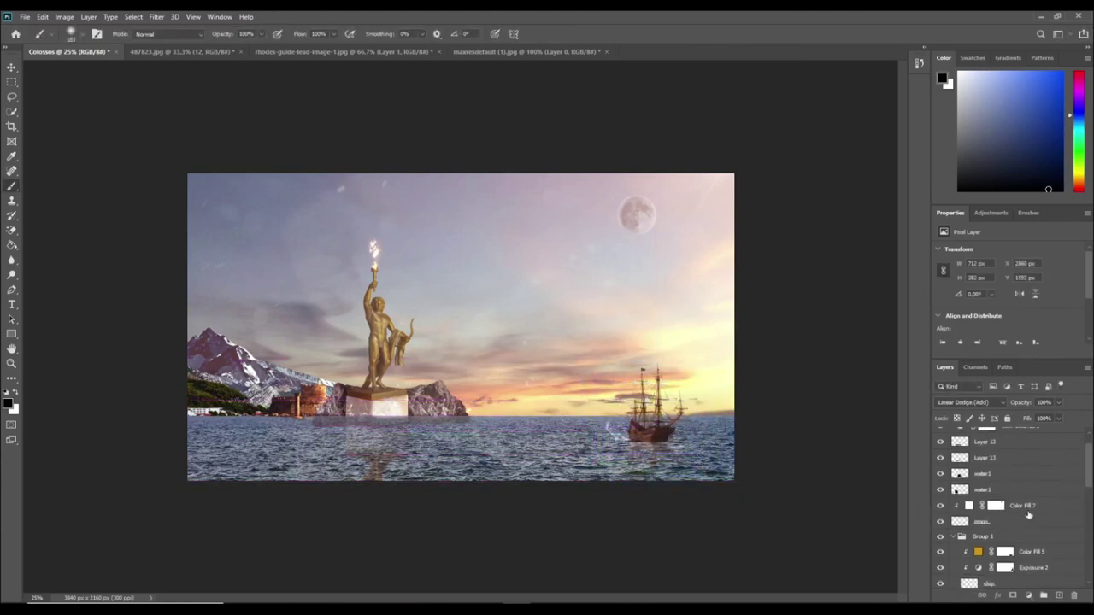
pyautogui.scroll(3, 1008, 513)
pyautogui.click(983, 436)
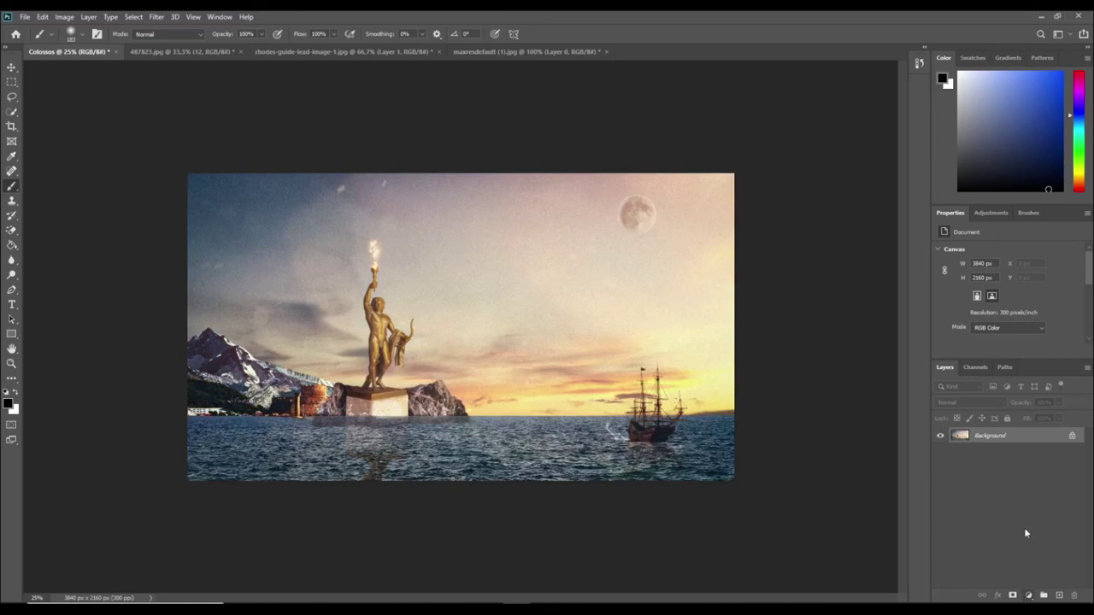
# - Add a Color Lookup layer using the 3Strip.look LUT and lower its opacity
pyautogui.click(1025, 534)
pyautogui.click(1011, 254)
pyautogui.click(1001, 310)
pyautogui.write('fuji')
pyautogui.press('Down')
pyautogui.press('Down')
pyautogui.press('Down')
pyautogui.press('Down')
pyautogui.press('Down')
pyautogui.press('Down')
pyautogui.press('Down')
pyautogui.press('Down')
pyautogui.press('Down')
pyautogui.press('Down')
pyautogui.press('Down')
pyautogui.press('Down')
pyautogui.press('Down')
pyautogui.press('Down')
pyautogui.press('Down')
pyautogui.press('Up')
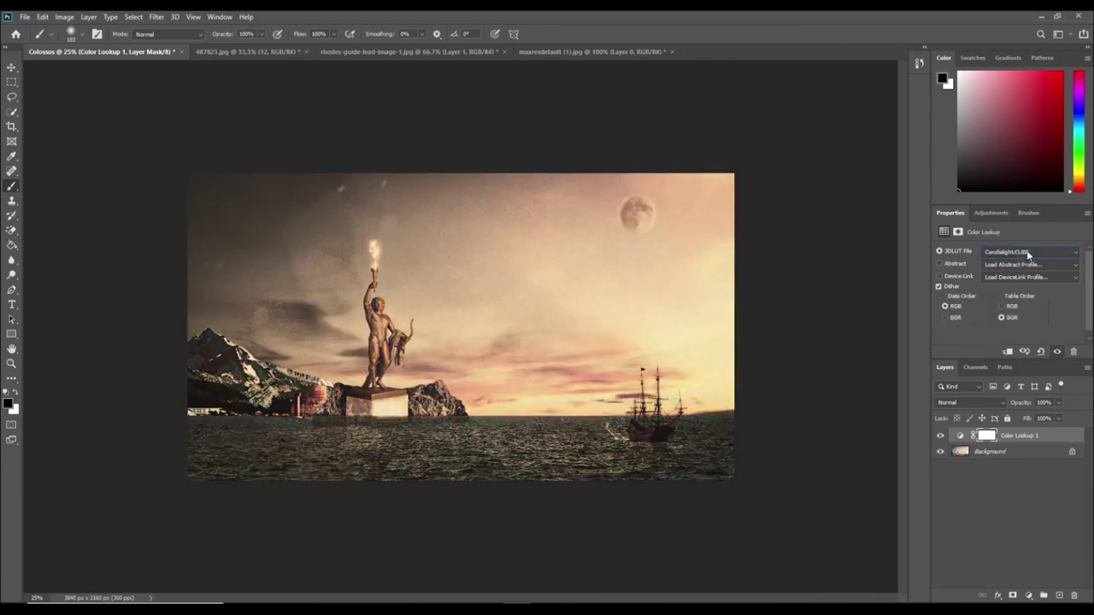
pyautogui.press('Up')
pyautogui.press('Up')
pyautogui.moveTo(1020, 403); pyautogui.dragTo(967, 402)
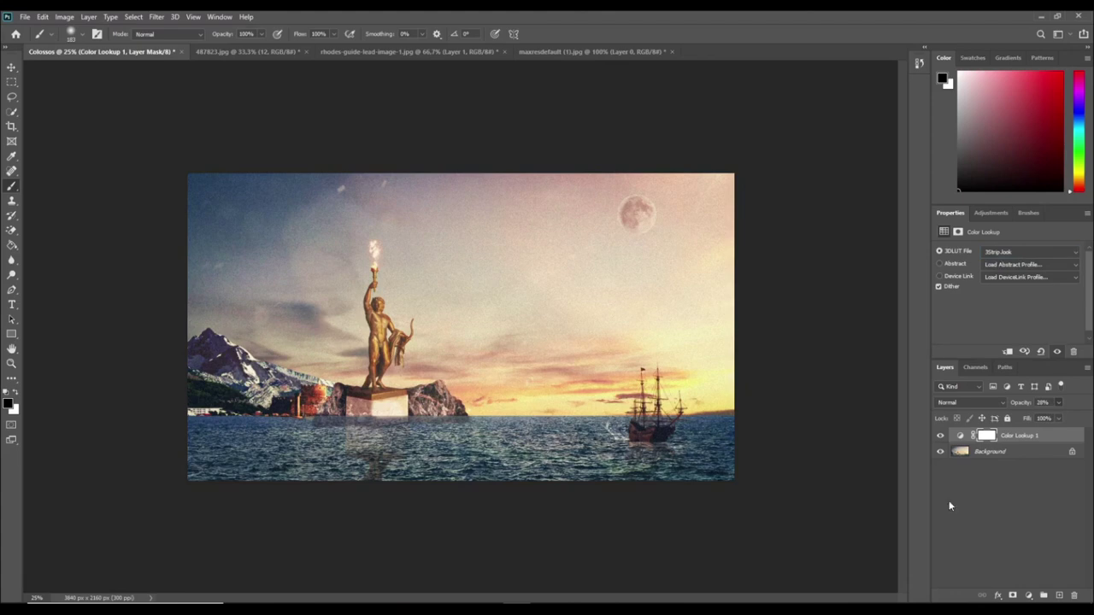